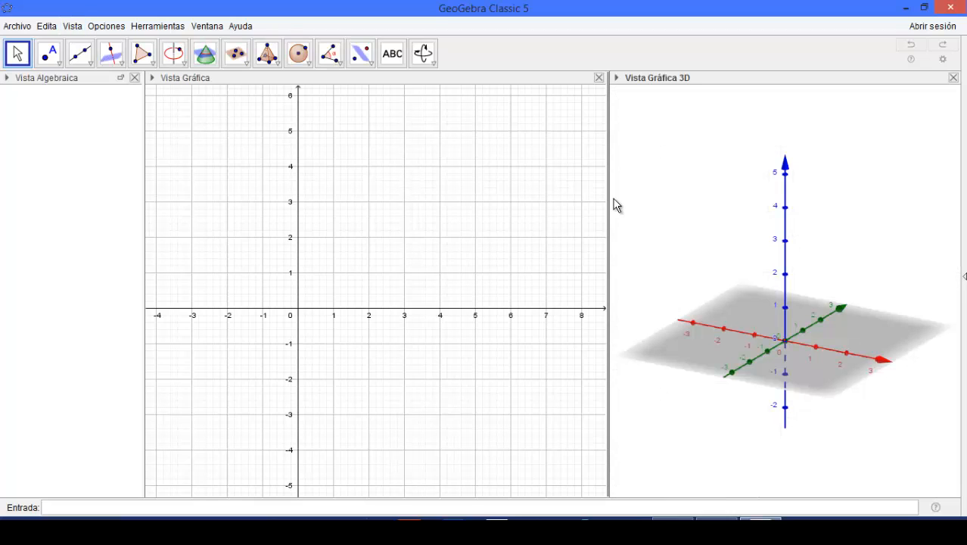
Widen the 3D view and set its background colour to yellow.
{"action": "left_click_drag", "start_coordinate": [608, 200], "coordinate": [354, 241]}
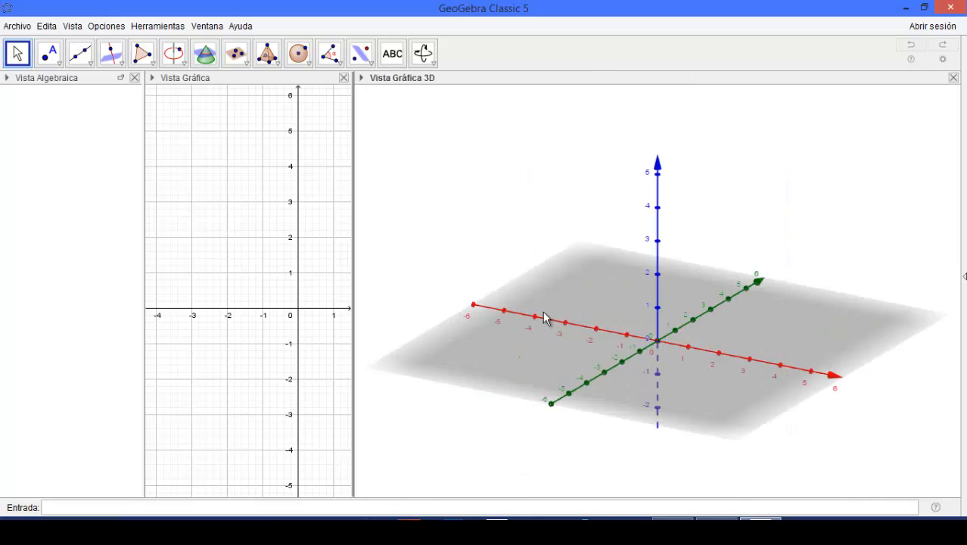
{"action": "left_click_drag", "start_coordinate": [727, 402], "coordinate": [799, 352]}
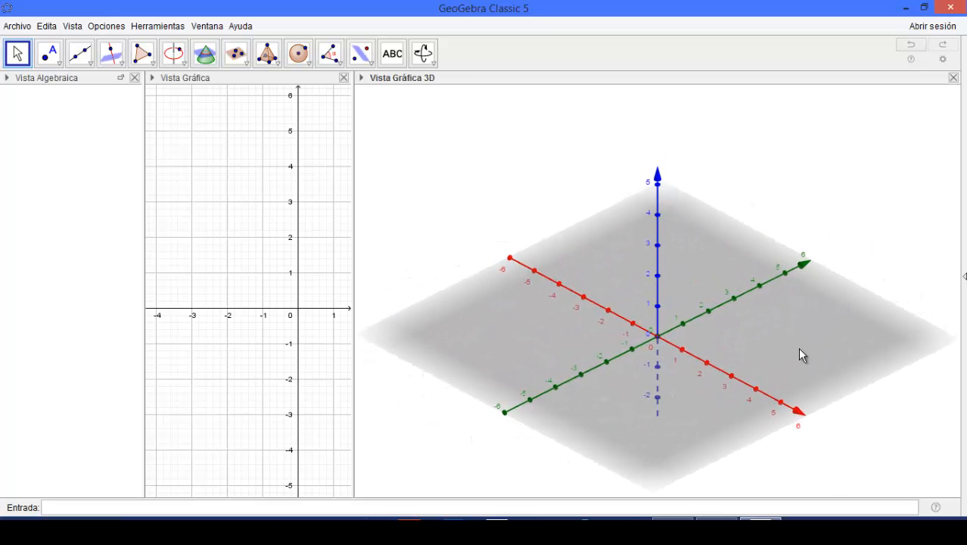
{"action": "right_click", "coordinate": [799, 350]}
{"action": "left_click", "coordinate": [840, 506]}
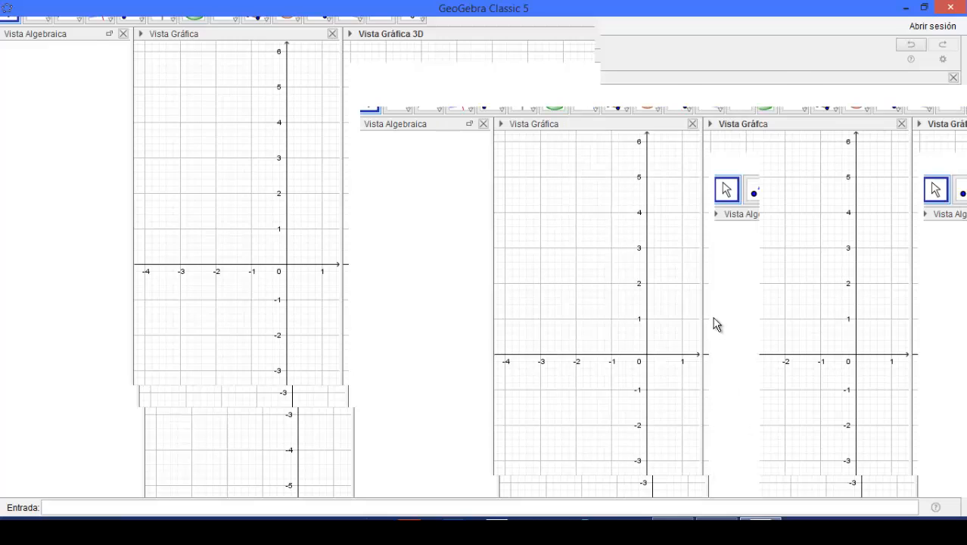
{"action": "left_click", "coordinate": [795, 342]}
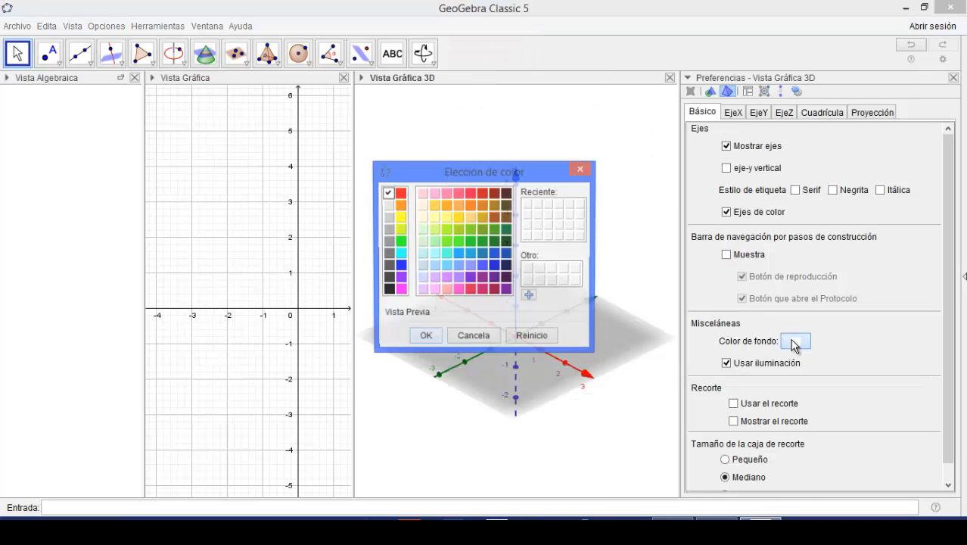
{"action": "left_click", "coordinate": [446, 217]}
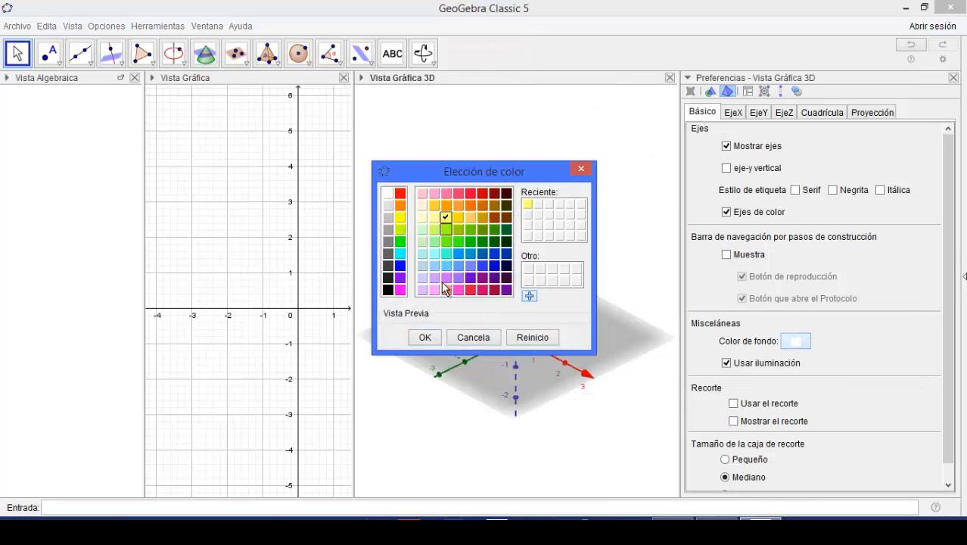
{"action": "left_click", "coordinate": [426, 338]}
Label the 3D axes x (i), y (j) and z (k) in the view preferences.
{"action": "left_click", "coordinate": [731, 113]}
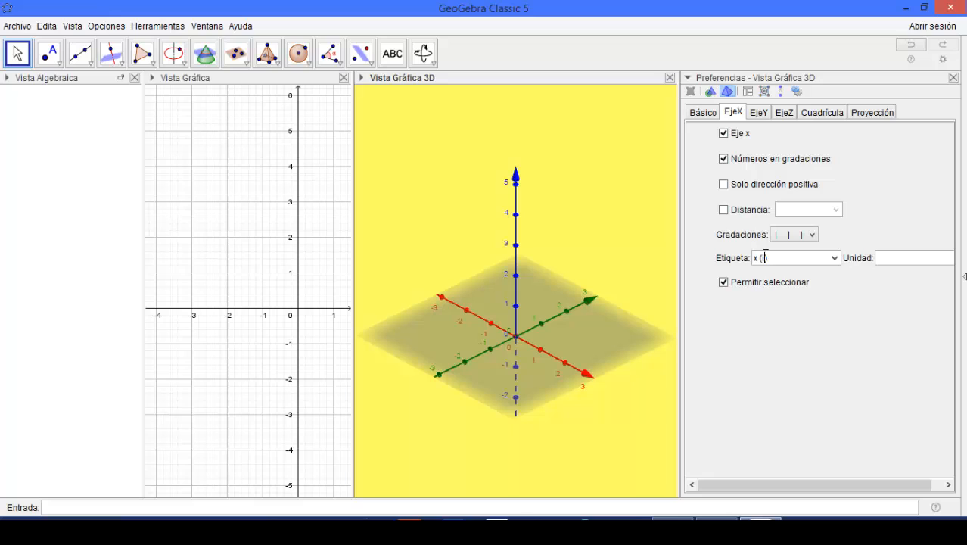
{"action": "left_click", "coordinate": [765, 113]}
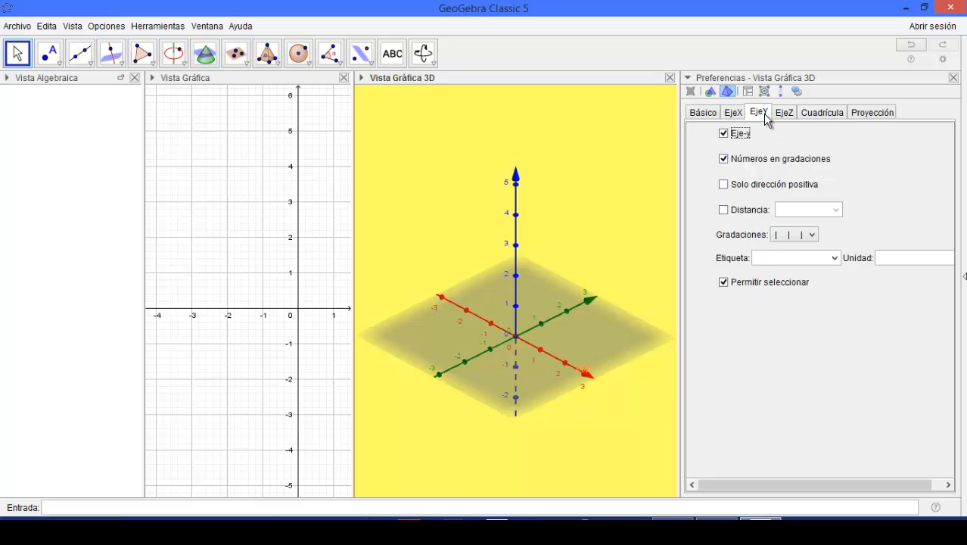
{"action": "left_click", "coordinate": [760, 258]}
{"action": "left_click", "coordinate": [786, 113]}
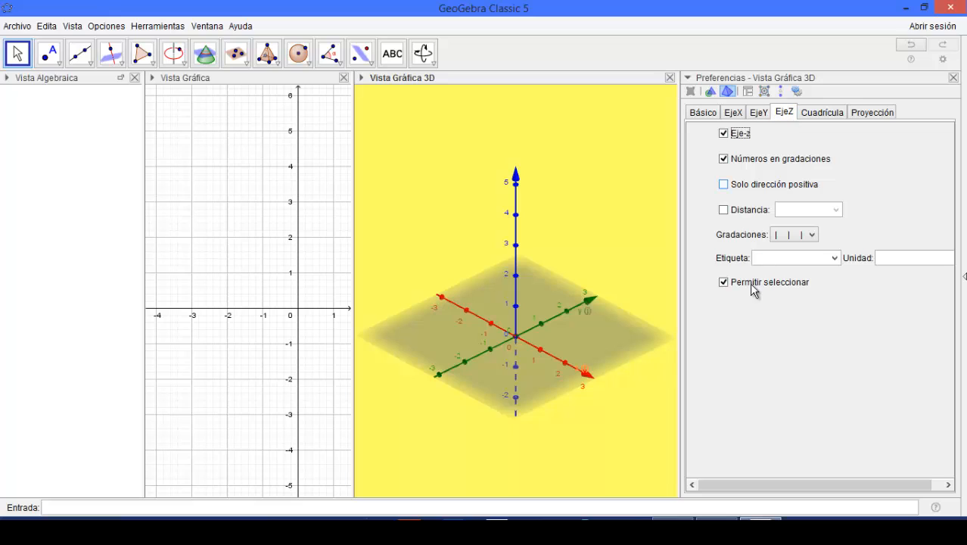
{"action": "left_click", "coordinate": [768, 258]}
{"action": "left_click", "coordinate": [955, 78]}
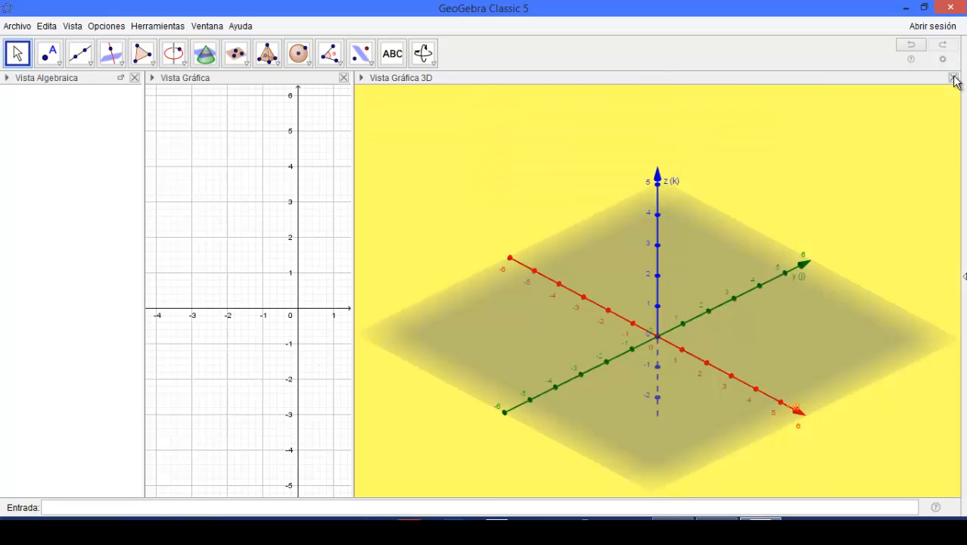
Create a 3D point at coordinates (2, 3, 6).
{"action": "left_click_drag", "start_coordinate": [722, 348], "coordinate": [627, 346]}
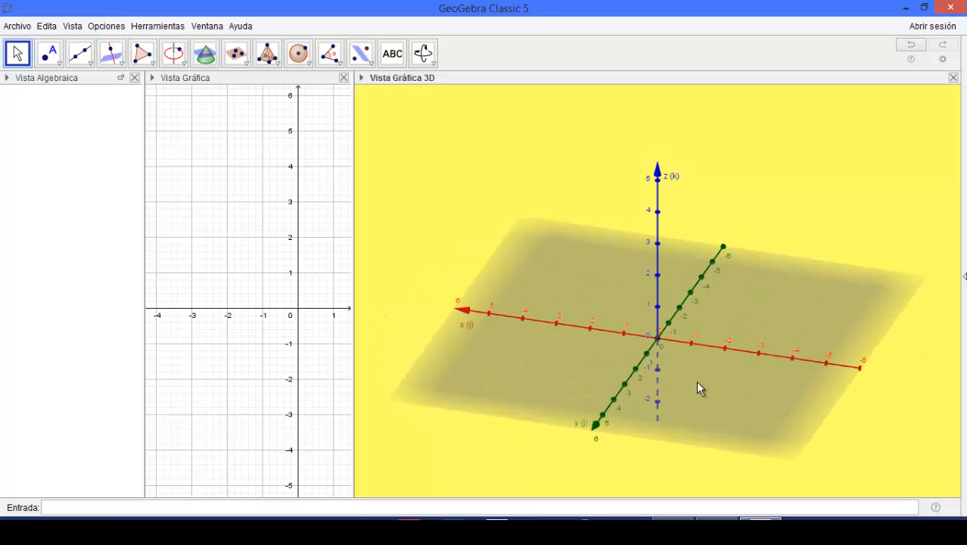
{"action": "left_click_drag", "start_coordinate": [697, 382], "coordinate": [737, 374]}
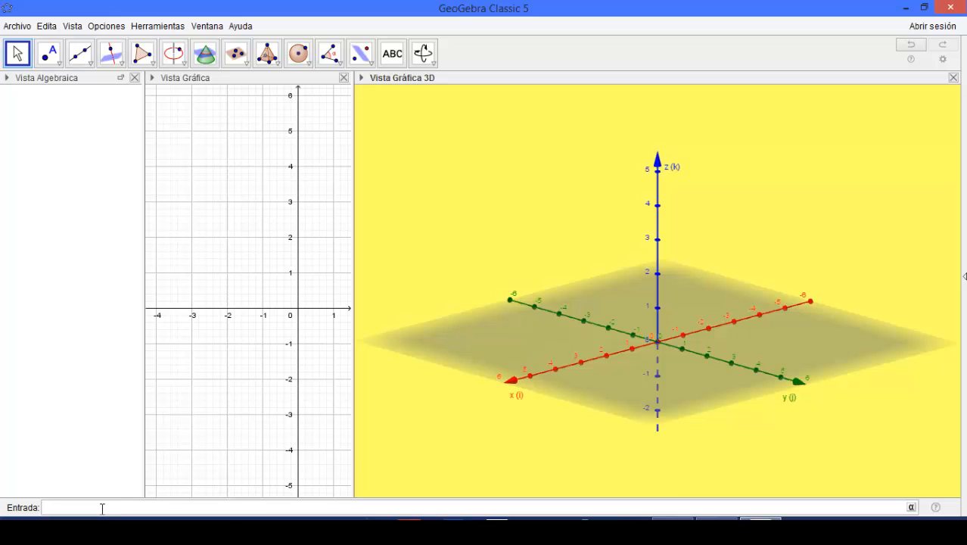
{"action": "type", "text": "("}
{"action": "type", "text": "2, "}
{"action": "type", "text": "3, 6"}
{"action": "key", "text": "Return"}
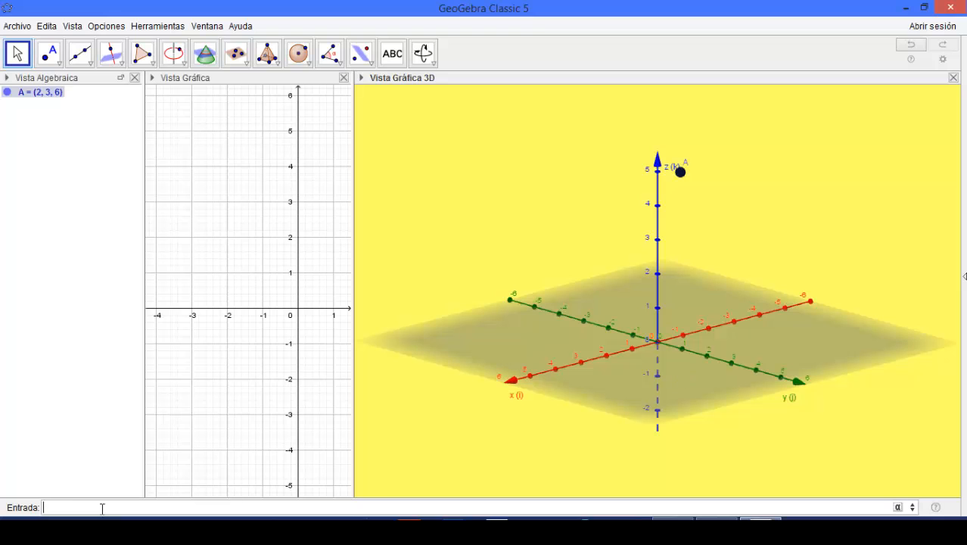
Create a second 3D point at the origin, (0, 0, 0).
{"action": "left_click_drag", "start_coordinate": [645, 384], "coordinate": [718, 394]}
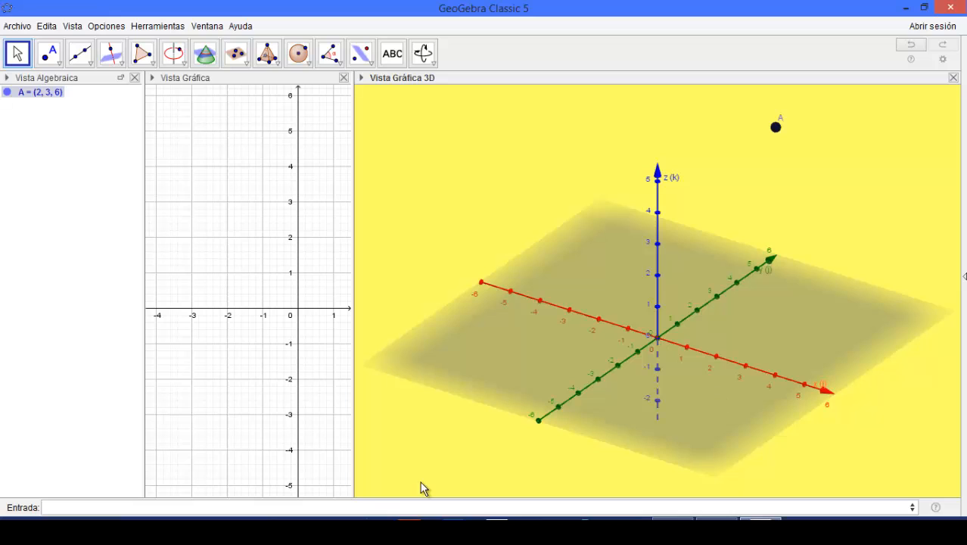
{"action": "left_click", "coordinate": [386, 505]}
{"action": "type", "text": "(0, 0"}
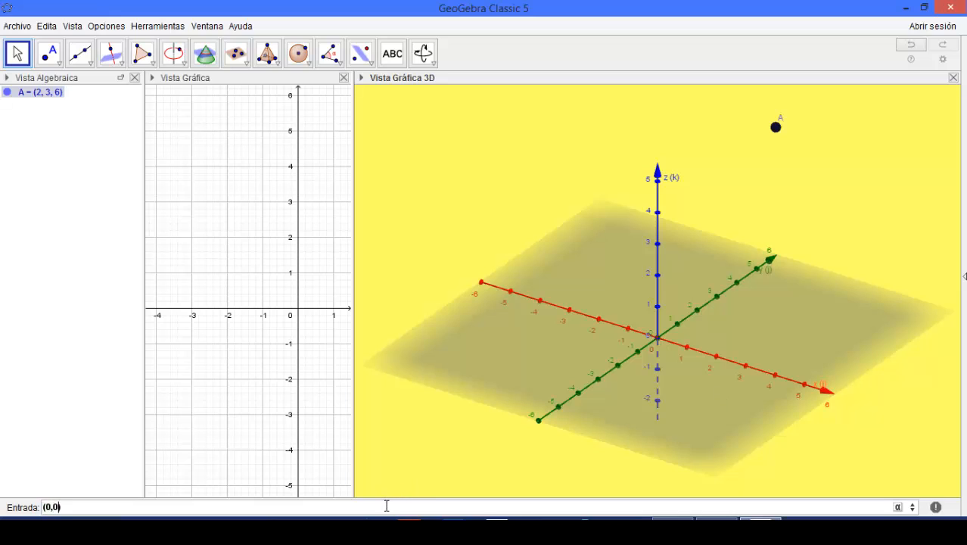
{"action": "type", "text": ", 0"}
{"action": "key", "text": "Return"}
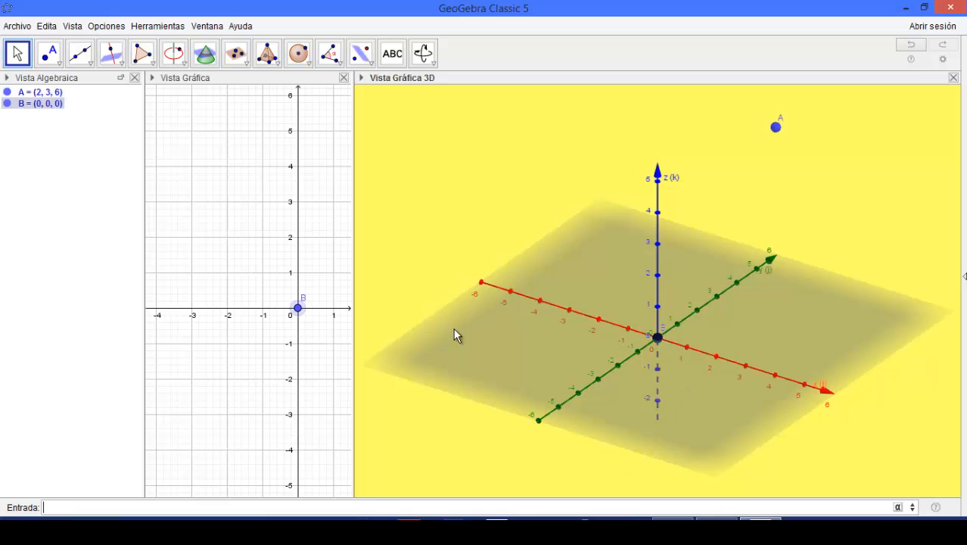
Rename the point at the origin as O.
{"action": "left_click", "coordinate": [659, 340]}
{"action": "right_click", "coordinate": [660, 341]}
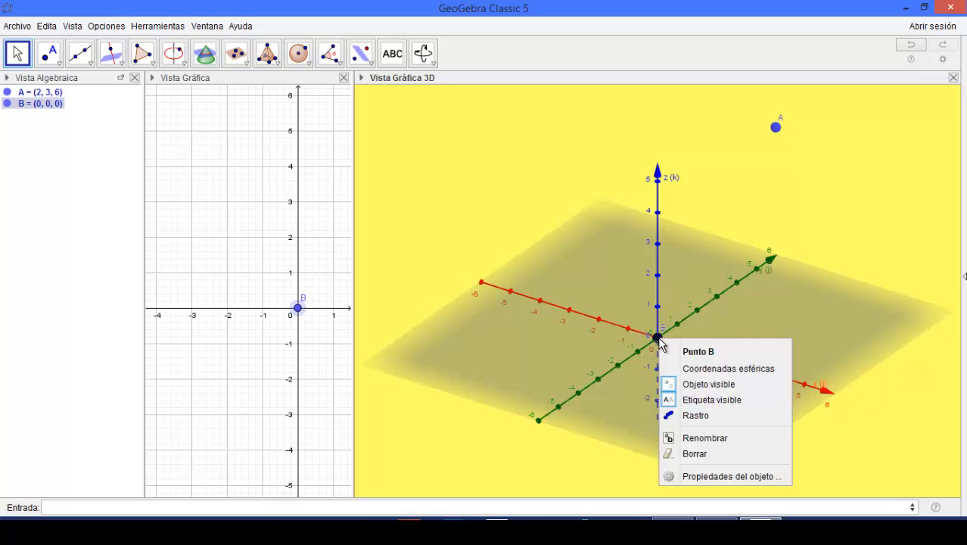
{"action": "left_click", "coordinate": [696, 439]}
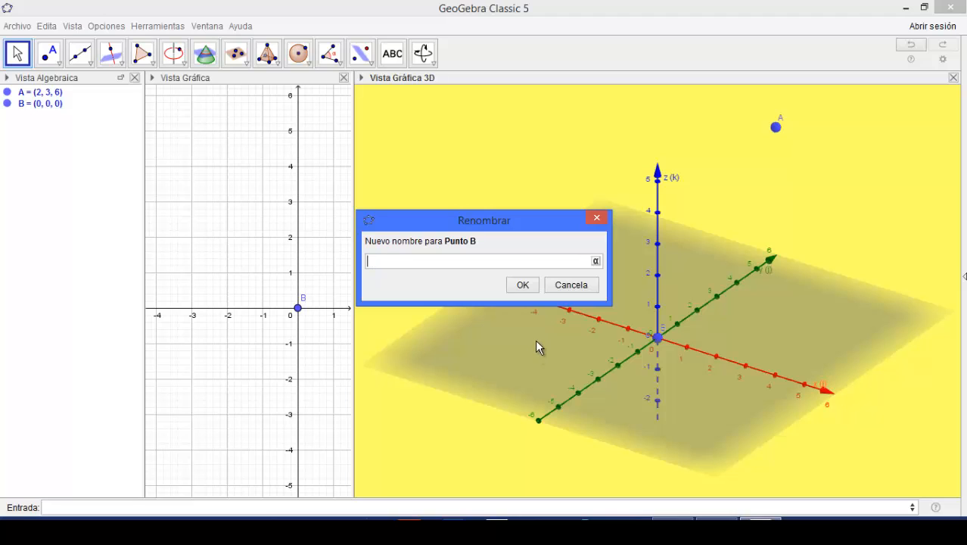
{"action": "left_click", "coordinate": [522, 285]}
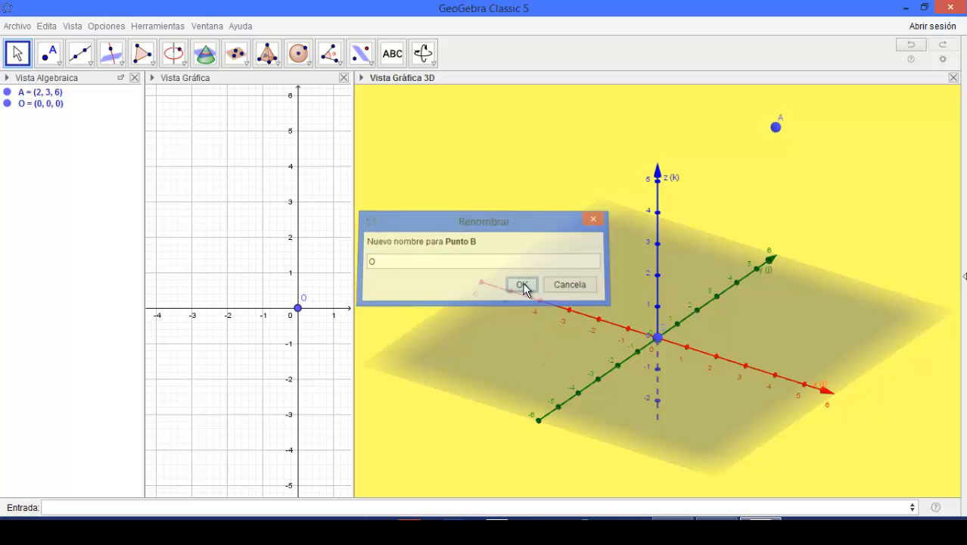
Draw a vector from the origin point O to point A in the 3D view.
{"action": "mouse_move", "coordinate": [690, 346]}
{"action": "left_mouse_down"}
{"action": "mouse_move", "coordinate": [747, 356]}
{"action": "mouse_move", "coordinate": [695, 370]}
{"action": "mouse_move", "coordinate": [688, 354]}
{"action": "mouse_move", "coordinate": [702, 349]}
{"action": "mouse_move", "coordinate": [694, 351]}
{"action": "left_mouse_up"}
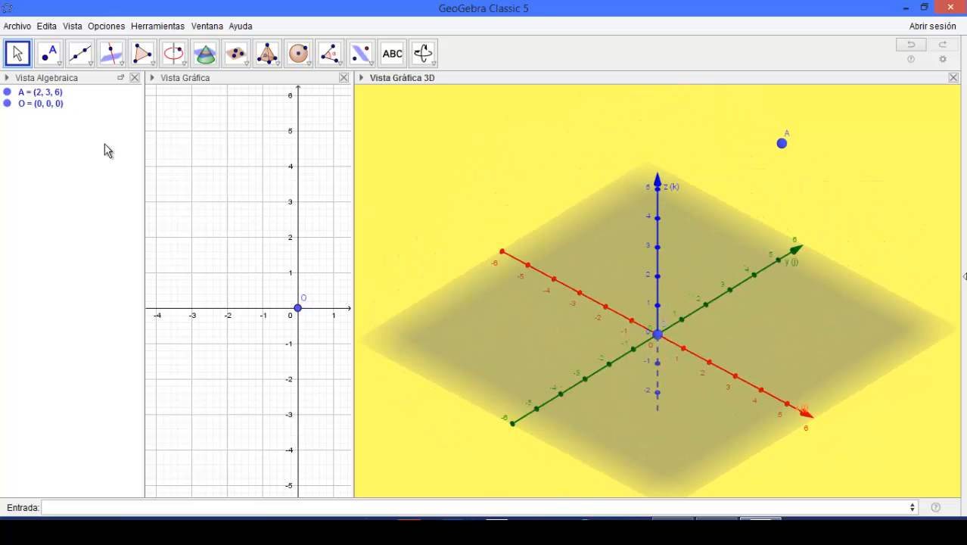
{"action": "left_click", "coordinate": [87, 67]}
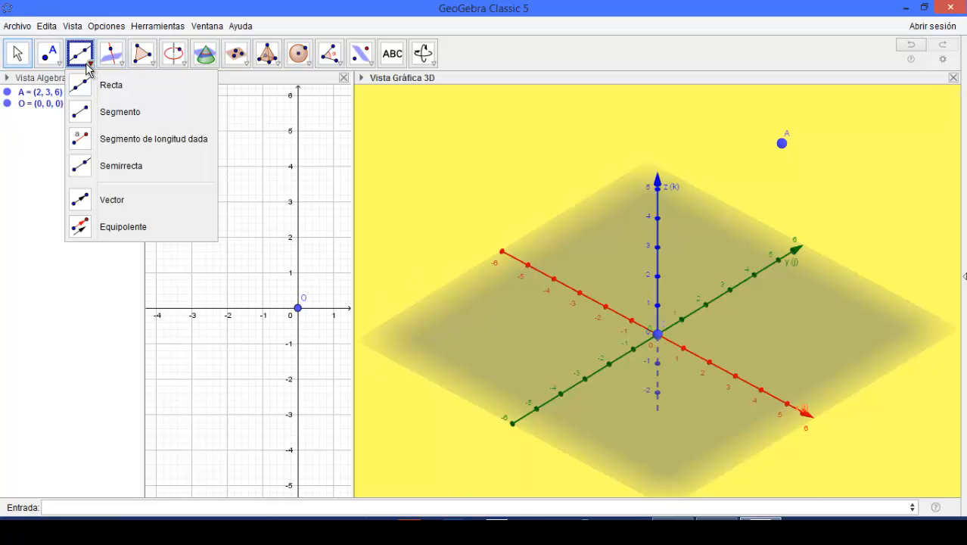
{"action": "left_click", "coordinate": [105, 206]}
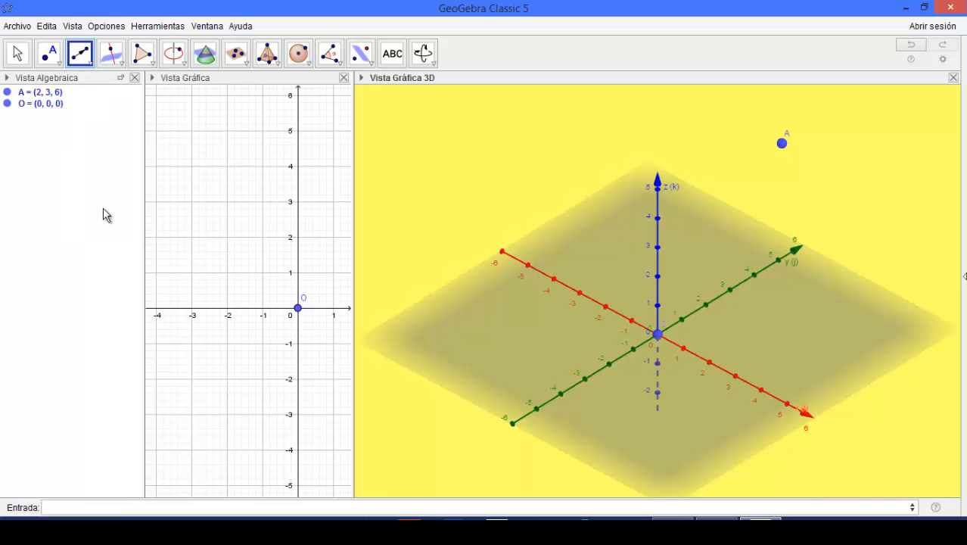
{"action": "left_click", "coordinate": [658, 335]}
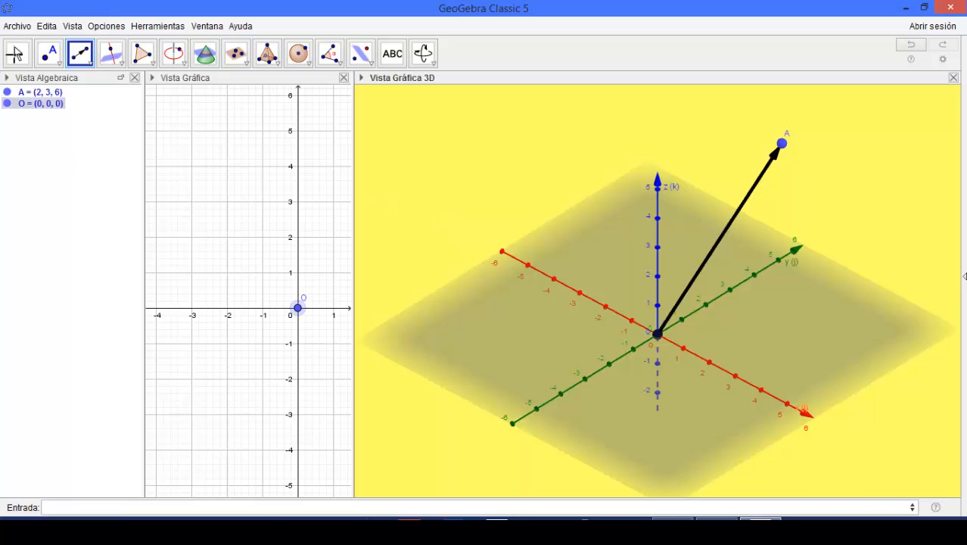
{"action": "left_click", "coordinate": [15, 53]}
Rename the vector from O to A as a.
{"action": "left_click_drag", "start_coordinate": [651, 439], "coordinate": [672, 401]}
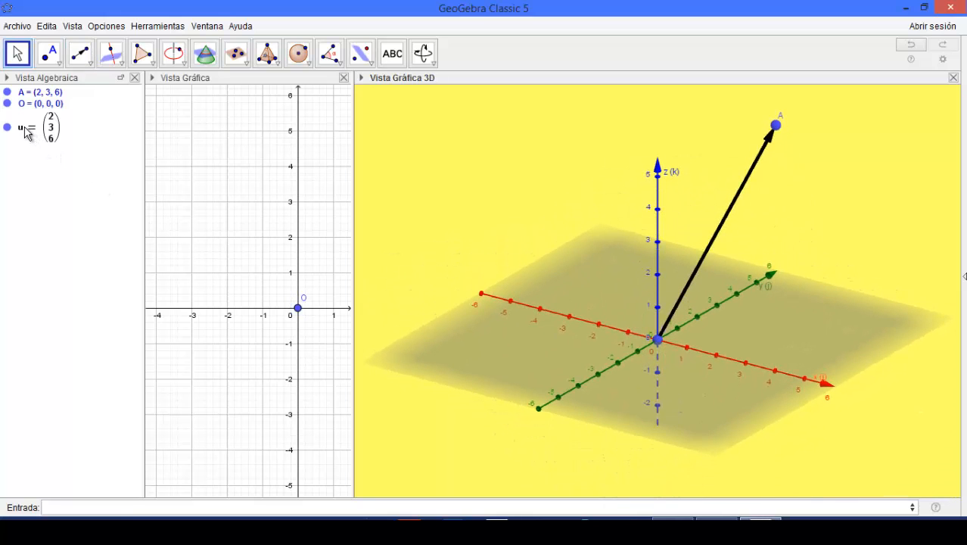
{"action": "right_click", "coordinate": [733, 211]}
{"action": "left_click", "coordinate": [777, 343]}
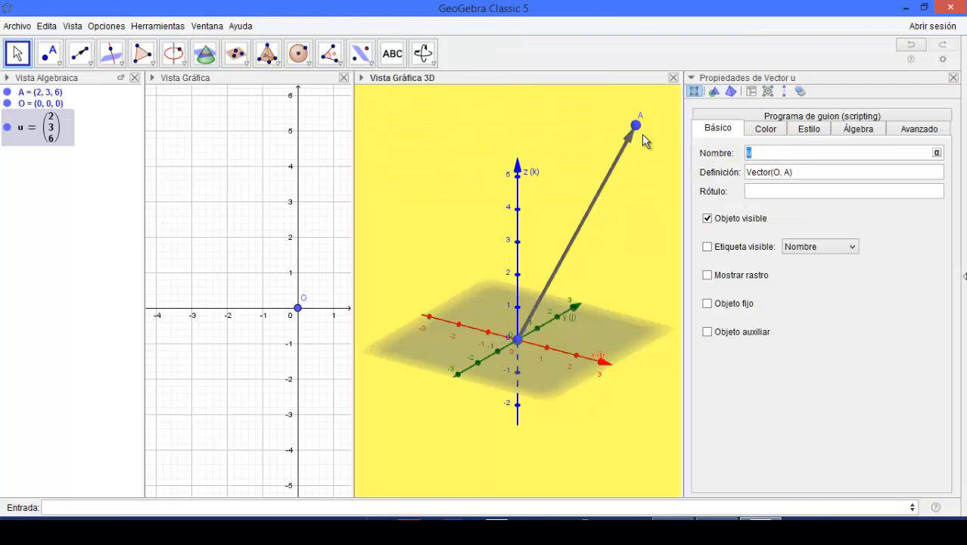
{"action": "type", "text": "a"}
{"action": "left_click", "coordinate": [953, 78]}
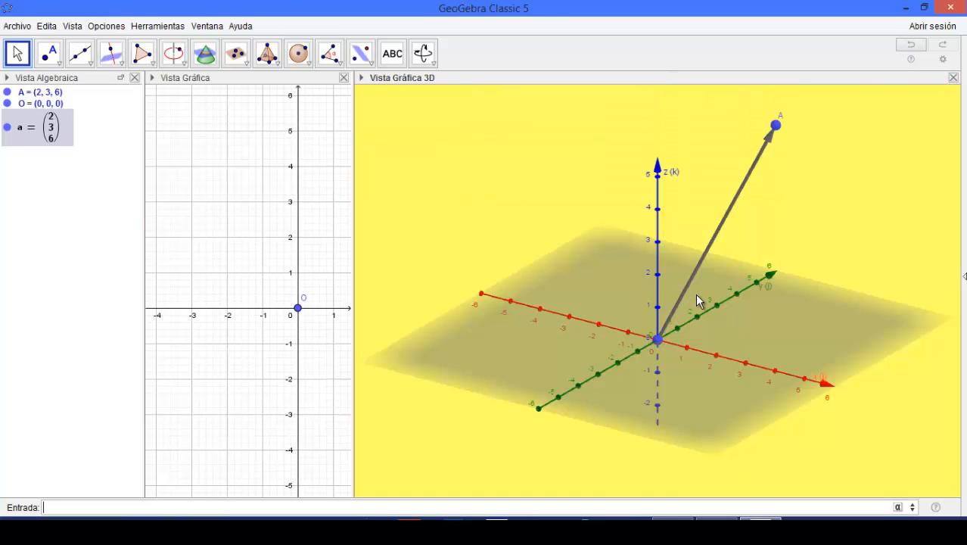
Show the label of the vector from O to A, using its name.
{"action": "left_click_drag", "start_coordinate": [697, 301], "coordinate": [697, 272]}
{"action": "right_click", "coordinate": [697, 269]}
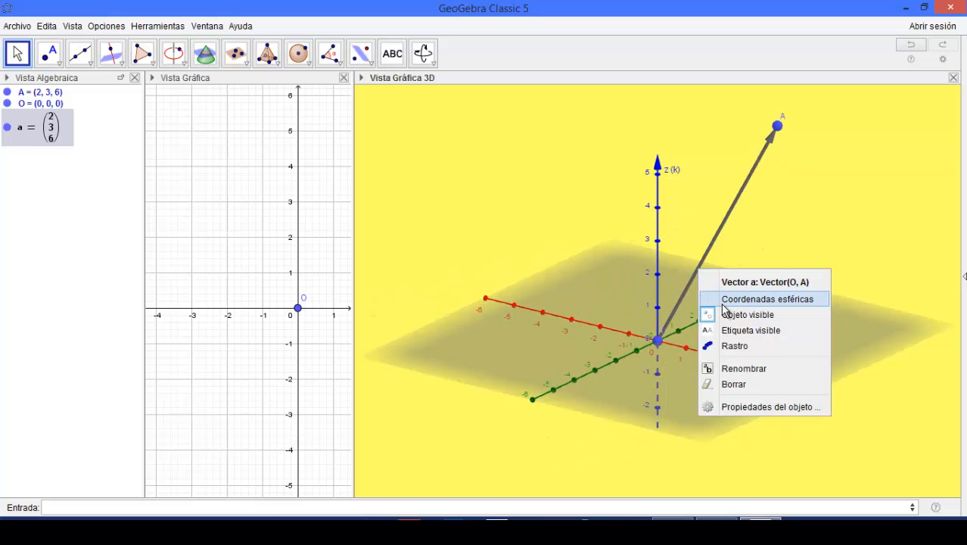
{"action": "left_click", "coordinate": [739, 407]}
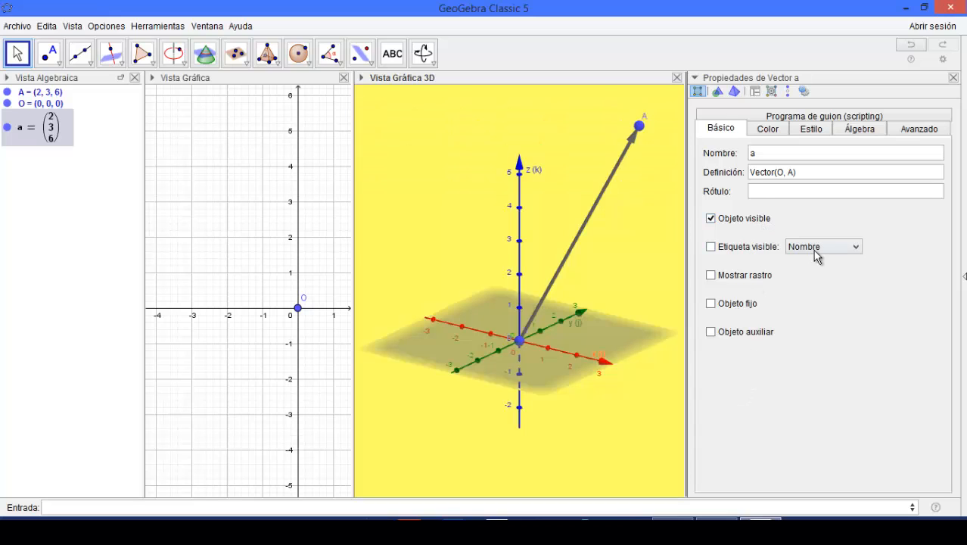
{"action": "left_click", "coordinate": [816, 249]}
{"action": "left_click", "coordinate": [816, 275]}
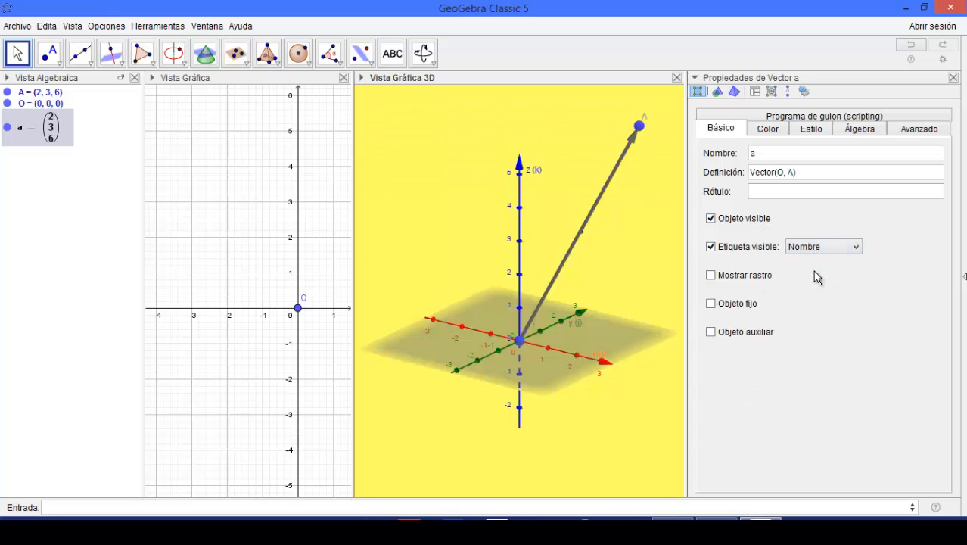
{"action": "left_click", "coordinate": [953, 78]}
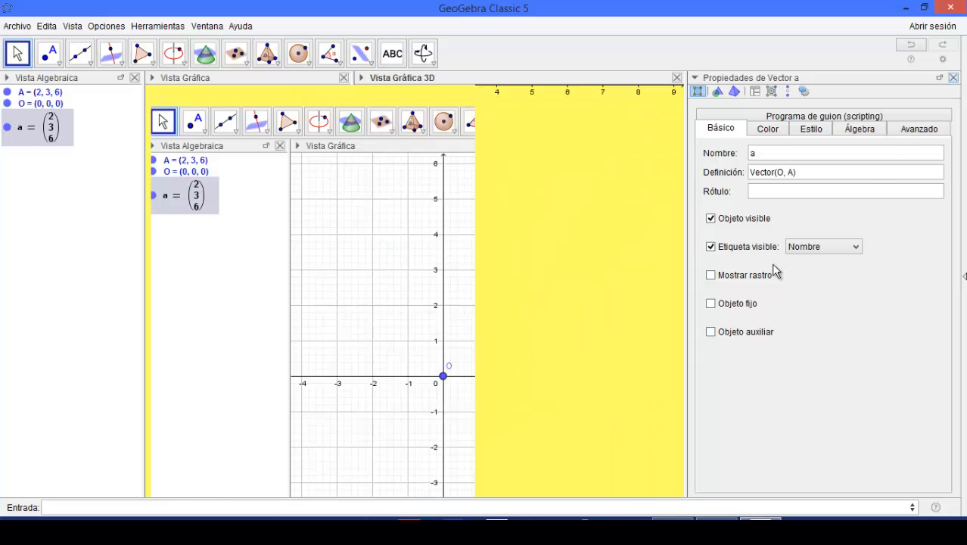
Add a number slider named i to the 2D graphics view, adjusting its interval's maximum.
{"action": "mouse_move", "coordinate": [732, 339]}
{"action": "left_mouse_down"}
{"action": "mouse_move", "coordinate": [590, 317]}
{"action": "mouse_move", "coordinate": [579, 336]}
{"action": "mouse_move", "coordinate": [687, 353]}
{"action": "mouse_move", "coordinate": [818, 329]}
{"action": "mouse_move", "coordinate": [782, 342]}
{"action": "mouse_move", "coordinate": [651, 312]}
{"action": "mouse_move", "coordinate": [629, 321]}
{"action": "mouse_move", "coordinate": [733, 353]}
{"action": "mouse_move", "coordinate": [803, 345]}
{"action": "mouse_move", "coordinate": [687, 343]}
{"action": "mouse_move", "coordinate": [741, 341]}
{"action": "mouse_move", "coordinate": [728, 346]}
{"action": "left_mouse_up"}
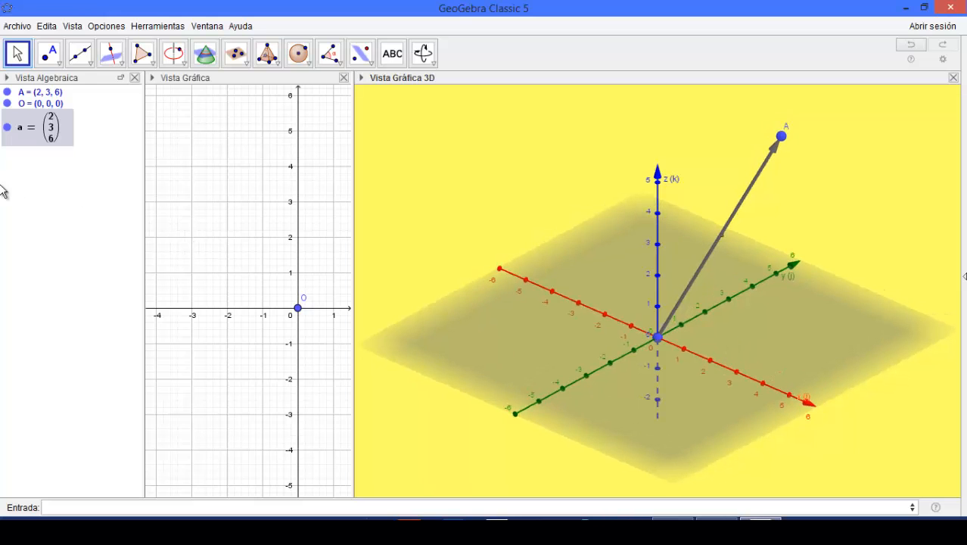
{"action": "left_click_drag", "start_coordinate": [686, 409], "coordinate": [668, 415]}
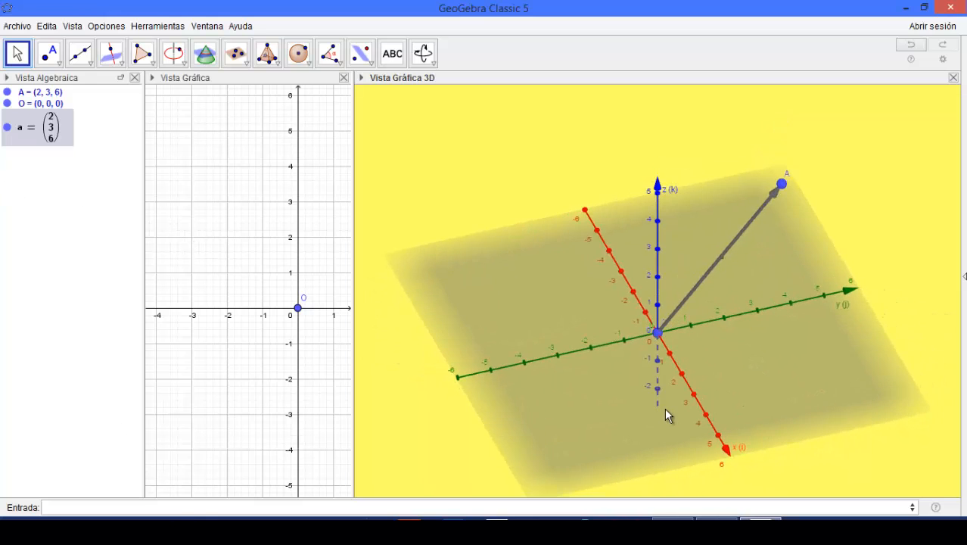
{"action": "left_click", "coordinate": [214, 138]}
{"action": "left_click", "coordinate": [293, 63]}
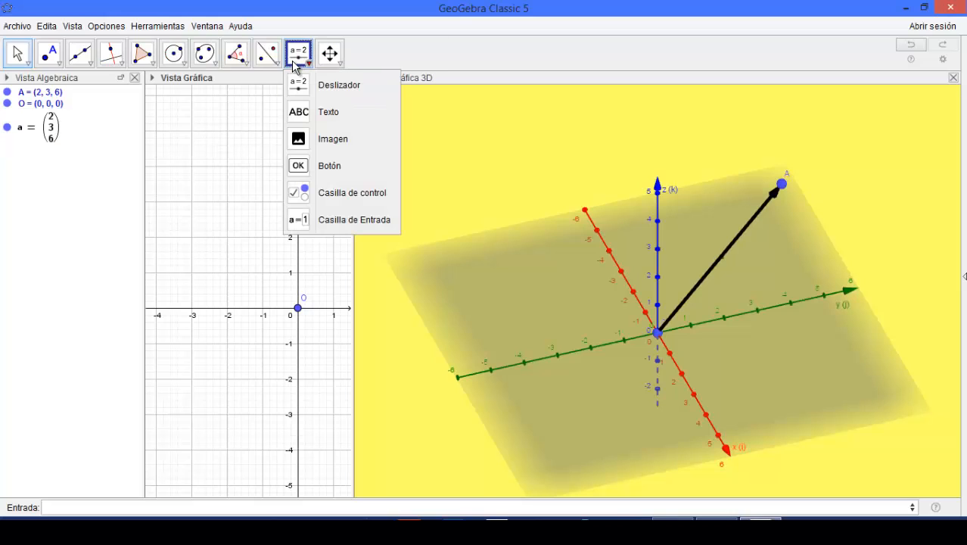
{"action": "left_click", "coordinate": [296, 85]}
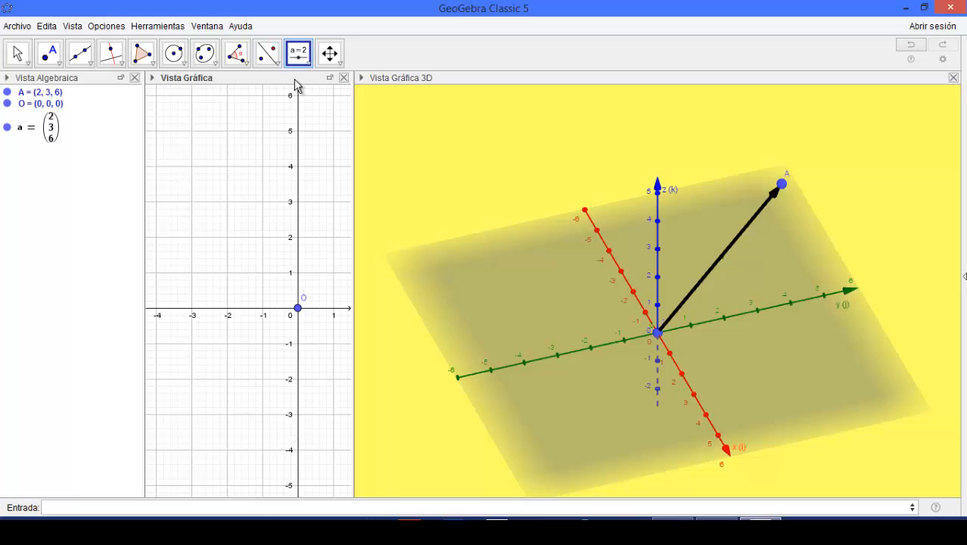
{"action": "left_click", "coordinate": [196, 170]}
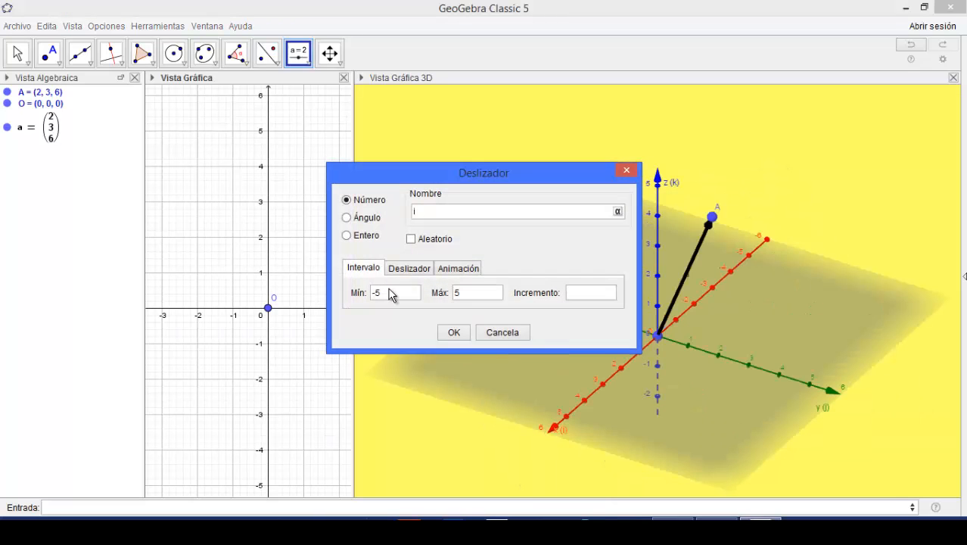
{"action": "double_click", "coordinate": [460, 294]}
{"action": "left_click", "coordinate": [457, 333]}
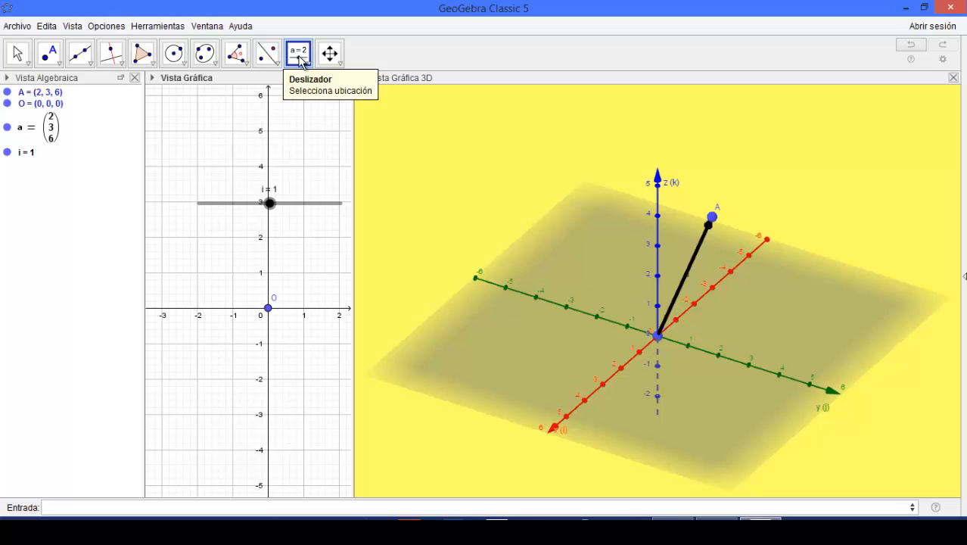
Add a number slider named j to the 2D graphics view, adjusting its interval's maximum.
{"action": "left_click", "coordinate": [238, 266]}
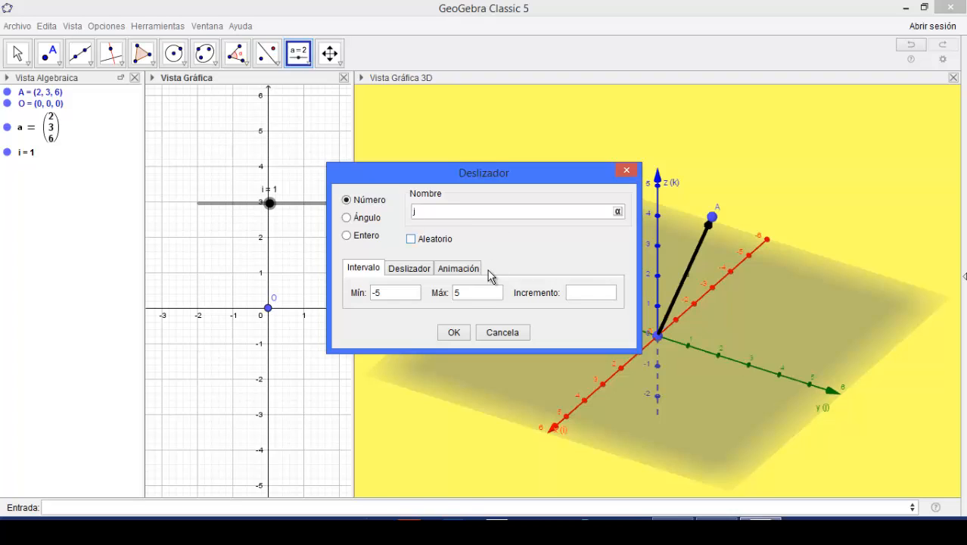
{"action": "left_click", "coordinate": [457, 293]}
{"action": "left_click", "coordinate": [455, 332]}
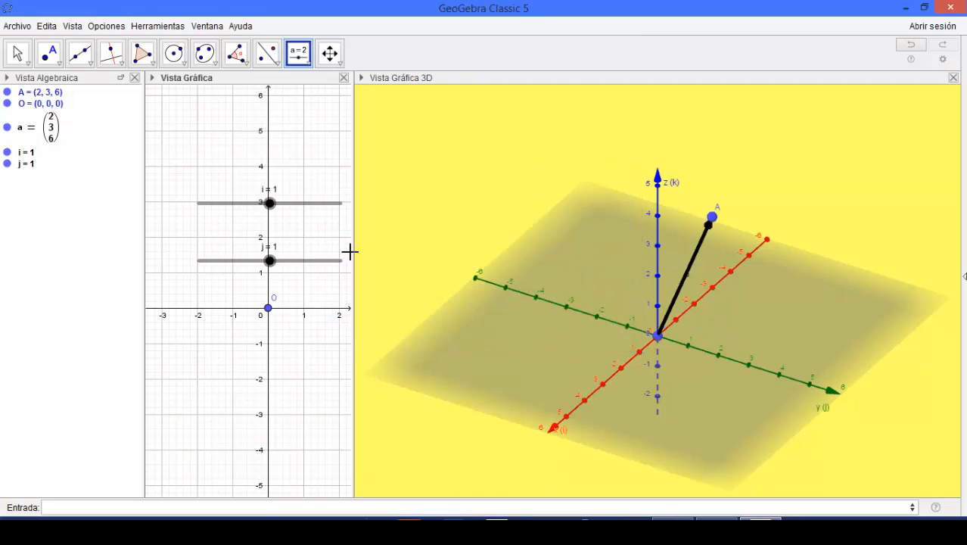
Add a number slider named k with an adjusted maximum below the j slider and set its value to 2.
{"action": "left_click", "coordinate": [229, 330]}
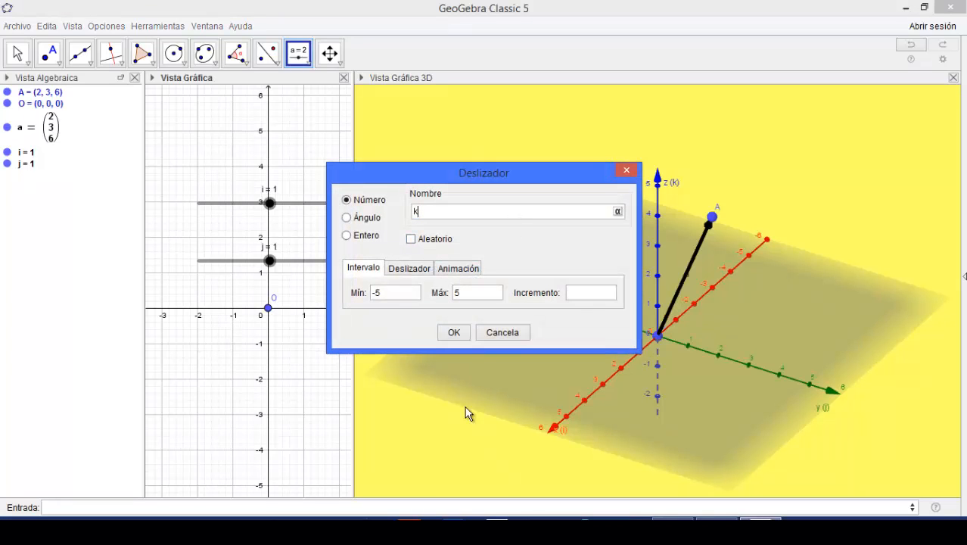
{"action": "type", "text": "k"}
{"action": "double_click", "coordinate": [457, 293]}
{"action": "left_click", "coordinate": [451, 332]}
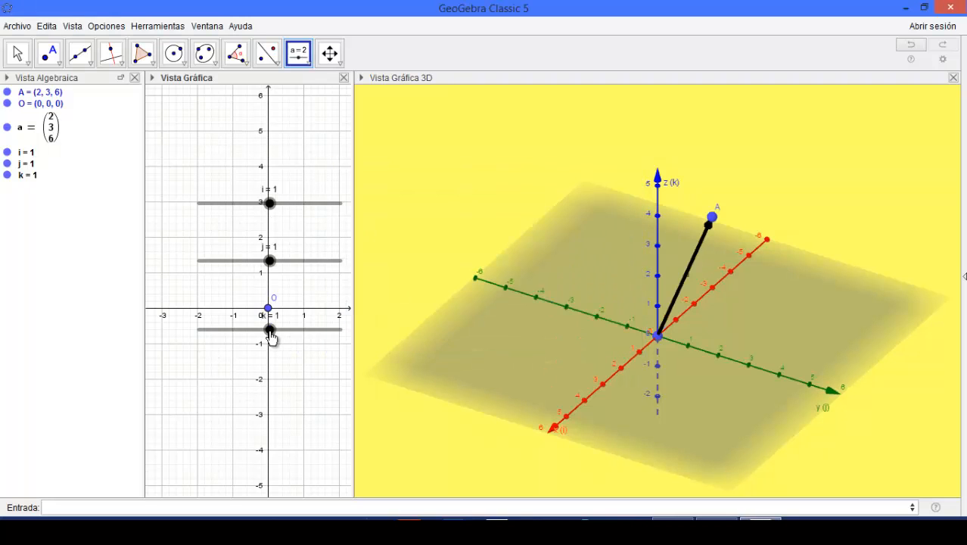
{"action": "mouse_move", "coordinate": [271, 336]}
{"action": "left_mouse_down"}
{"action": "mouse_move", "coordinate": [305, 336]}
{"action": "mouse_move", "coordinate": [284, 341]}
{"action": "left_mouse_up"}
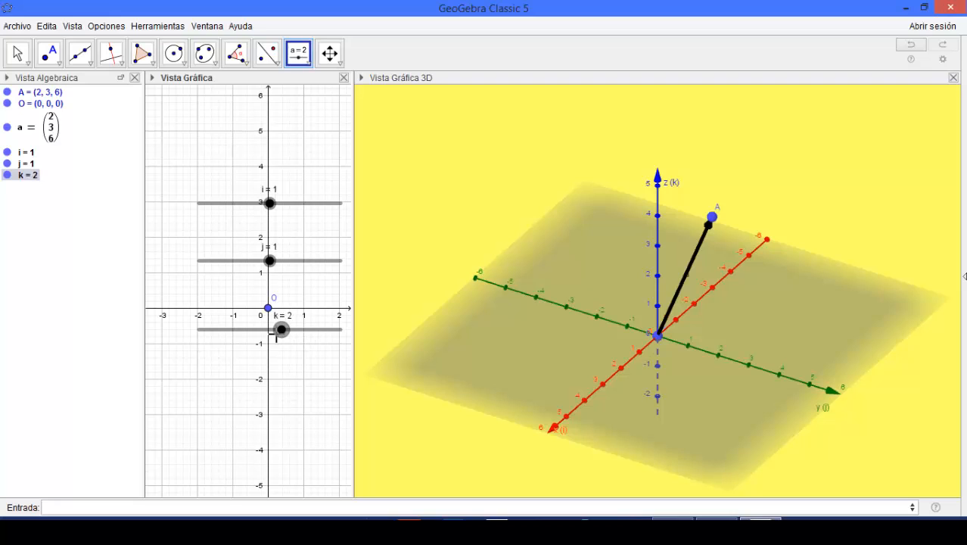
Move the i, j and k sliders up so they are stacked closely above the x-axis in the 2D view.
{"action": "left_click_drag", "start_coordinate": [288, 203], "coordinate": [259, 125]}
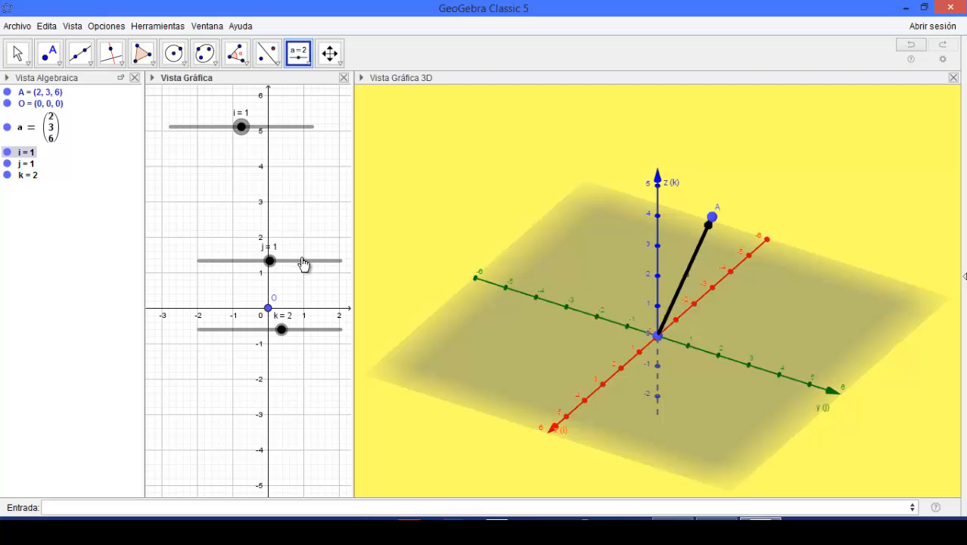
{"action": "left_click_drag", "start_coordinate": [304, 263], "coordinate": [270, 160]}
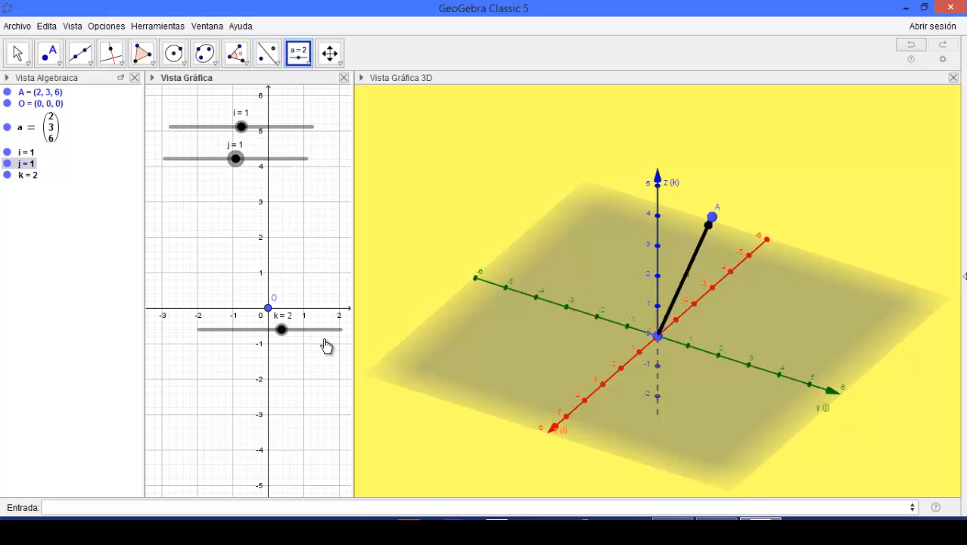
{"action": "left_click_drag", "start_coordinate": [321, 331], "coordinate": [276, 192]}
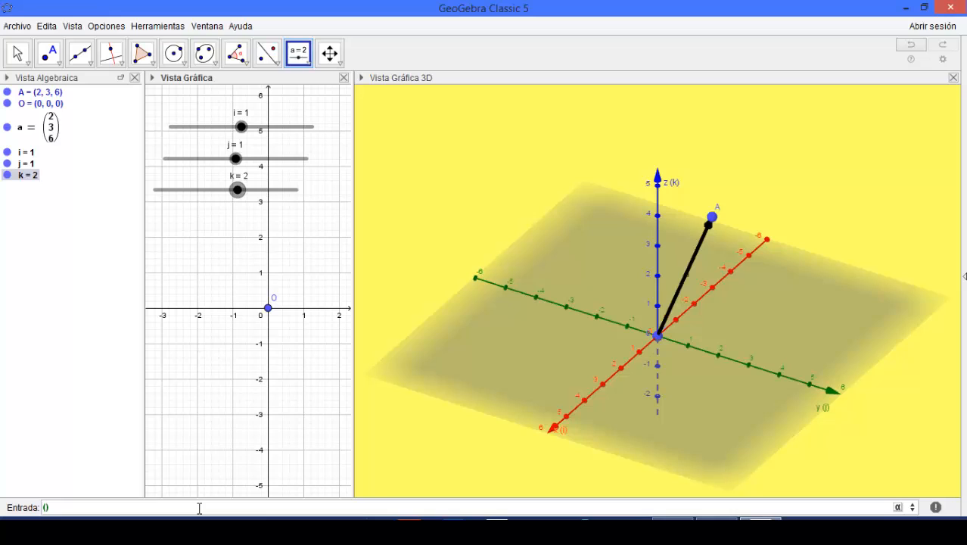
Create three slider-driven points with coordinates (i,0,0), (0,j,0) and (0,0,k).
{"action": "type", "text": "0,0"}
{"action": "key", "text": "Return"}
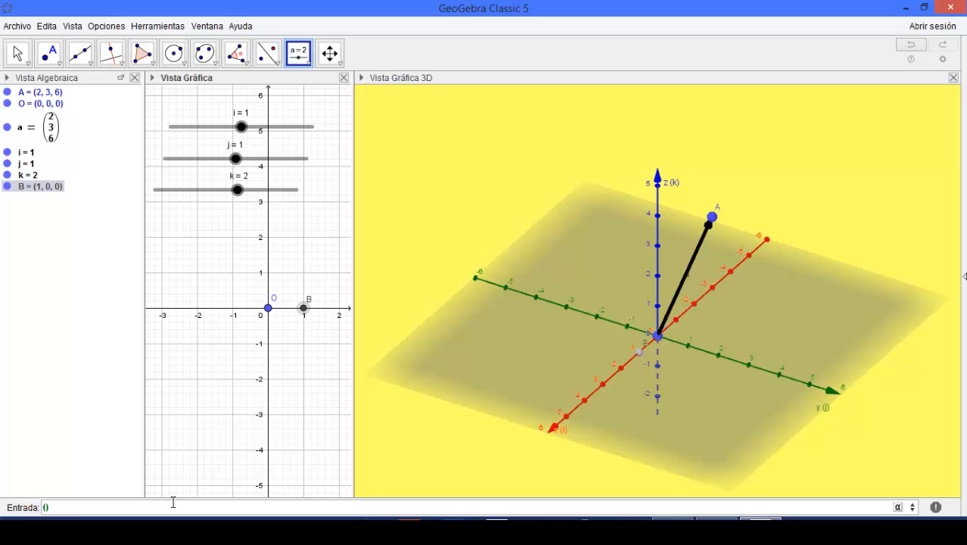
{"action": "type", "text": "(0,j,0"}
{"action": "key", "text": "Return"}
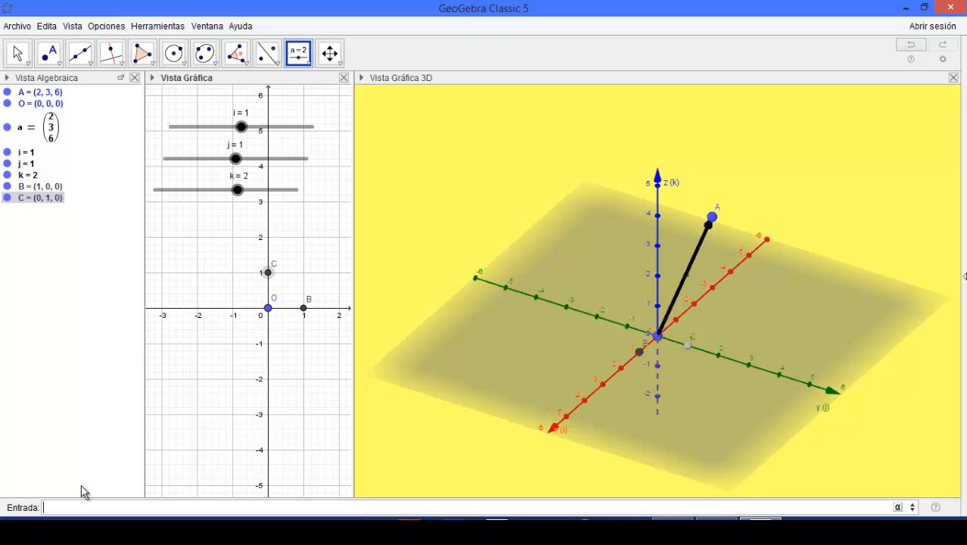
{"action": "type", "text": "(0,0,k"}
{"action": "key", "text": "Return"}
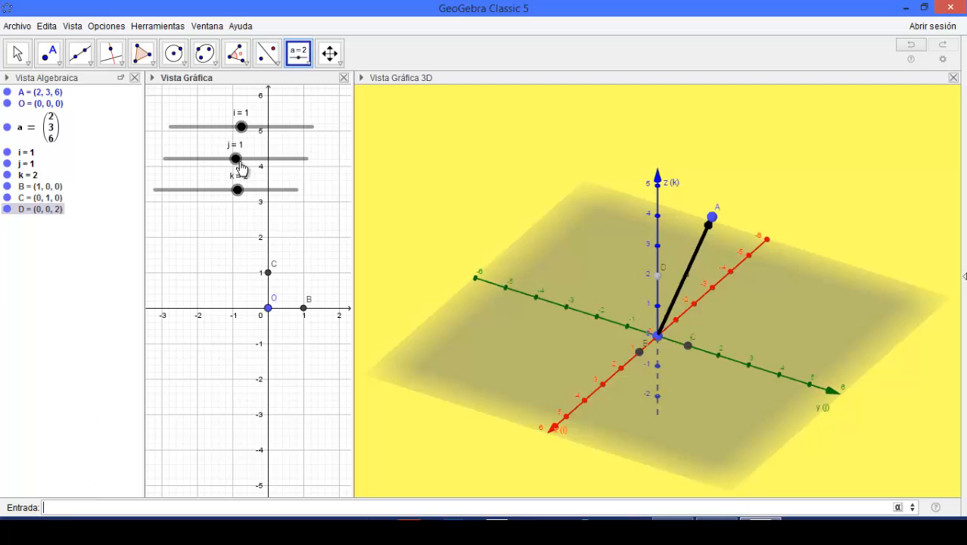
Set slider j to 3, slider k to 4 and slider i to 3.
{"action": "mouse_move", "coordinate": [241, 168]}
{"action": "left_mouse_down"}
{"action": "mouse_move", "coordinate": [272, 166]}
{"action": "mouse_move", "coordinate": [238, 168]}
{"action": "mouse_move", "coordinate": [258, 171]}
{"action": "left_mouse_up"}
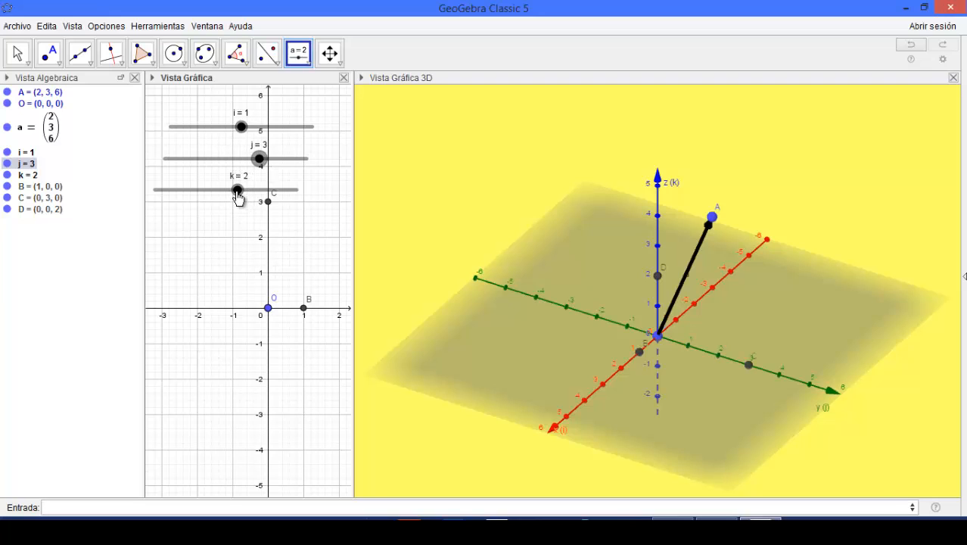
{"action": "left_click_drag", "start_coordinate": [238, 197], "coordinate": [262, 195]}
{"action": "left_click_drag", "start_coordinate": [242, 127], "coordinate": [263, 132]}
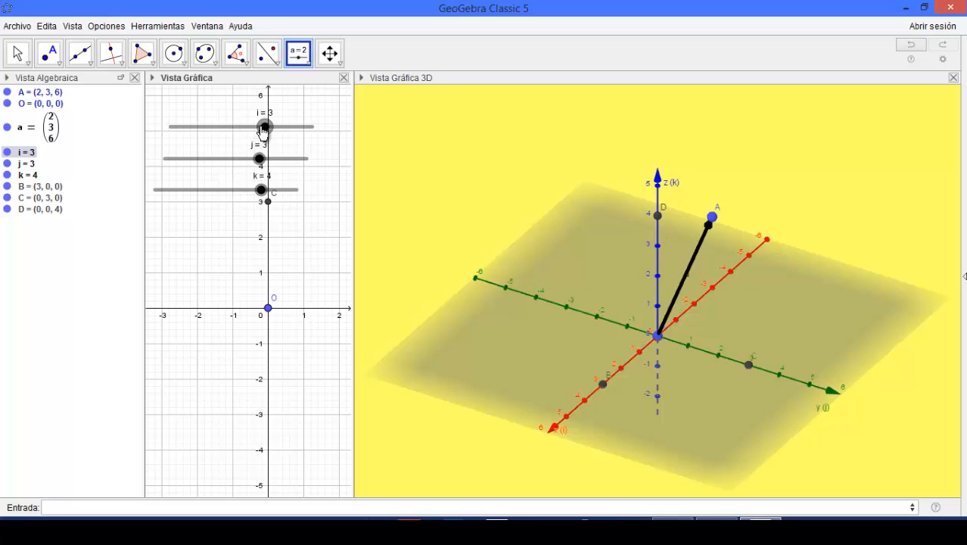
Draw a vector from the origin O to point B on the x-axis in the 3D view.
{"action": "mouse_move", "coordinate": [543, 358]}
{"action": "right_mouse_down"}
{"action": "mouse_move", "coordinate": [640, 360]}
{"action": "mouse_move", "coordinate": [592, 367]}
{"action": "mouse_move", "coordinate": [557, 357]}
{"action": "mouse_move", "coordinate": [542, 363]}
{"action": "mouse_move", "coordinate": [549, 368]}
{"action": "mouse_move", "coordinate": [532, 366]}
{"action": "mouse_move", "coordinate": [548, 371]}
{"action": "mouse_move", "coordinate": [532, 362]}
{"action": "right_mouse_up"}
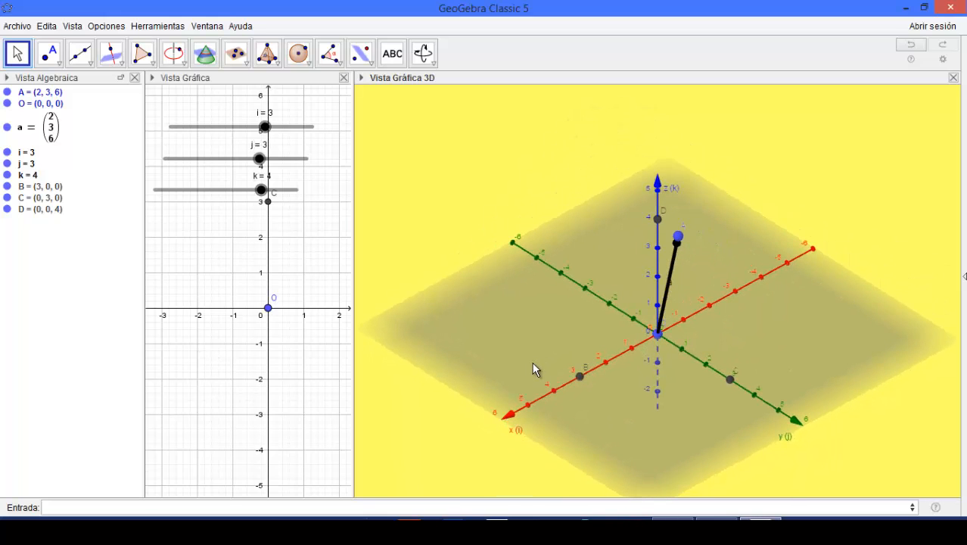
{"action": "left_click", "coordinate": [81, 54]}
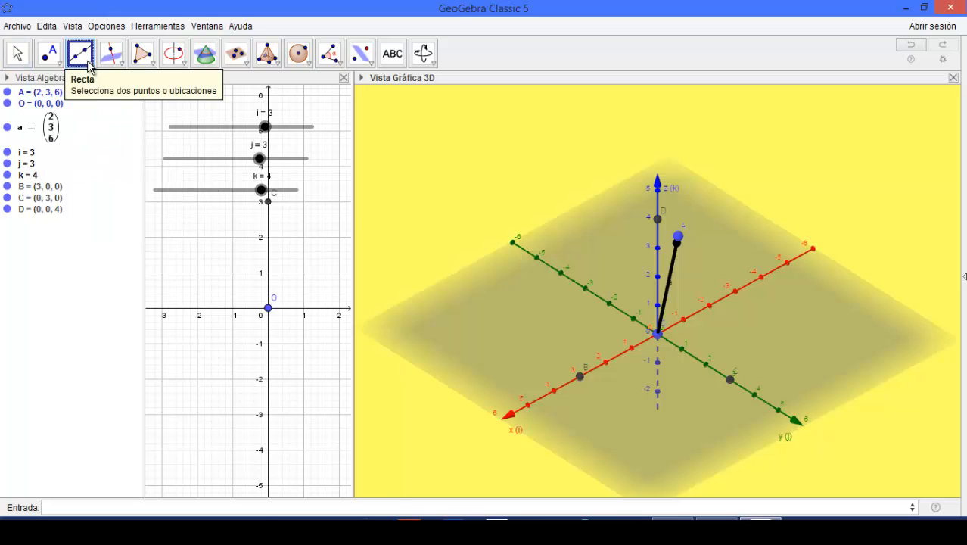
{"action": "left_click", "coordinate": [85, 61]}
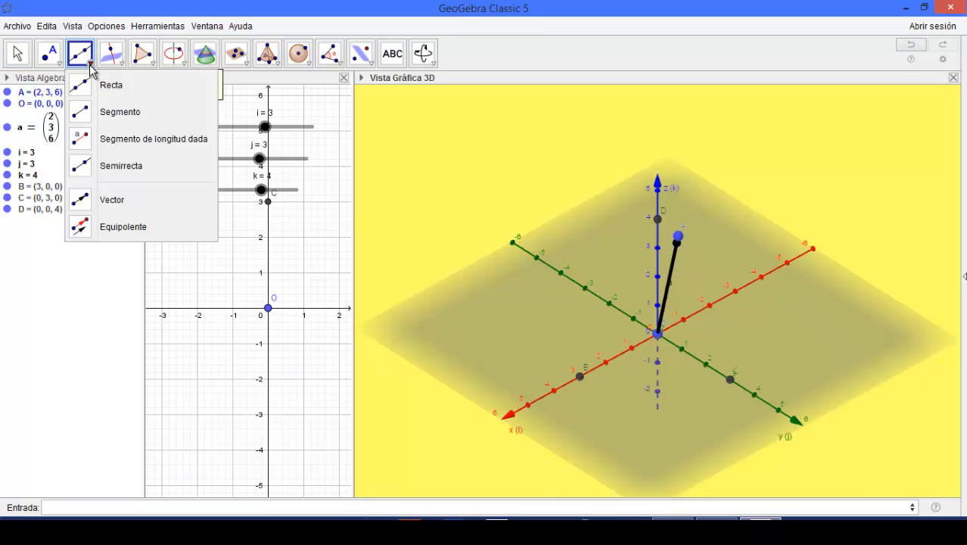
{"action": "left_click", "coordinate": [115, 207]}
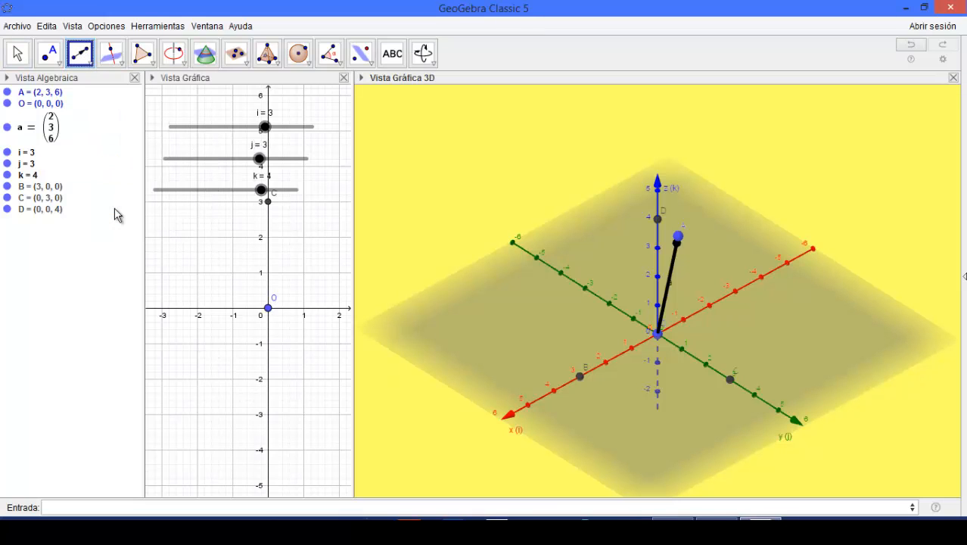
{"action": "left_click", "coordinate": [659, 336]}
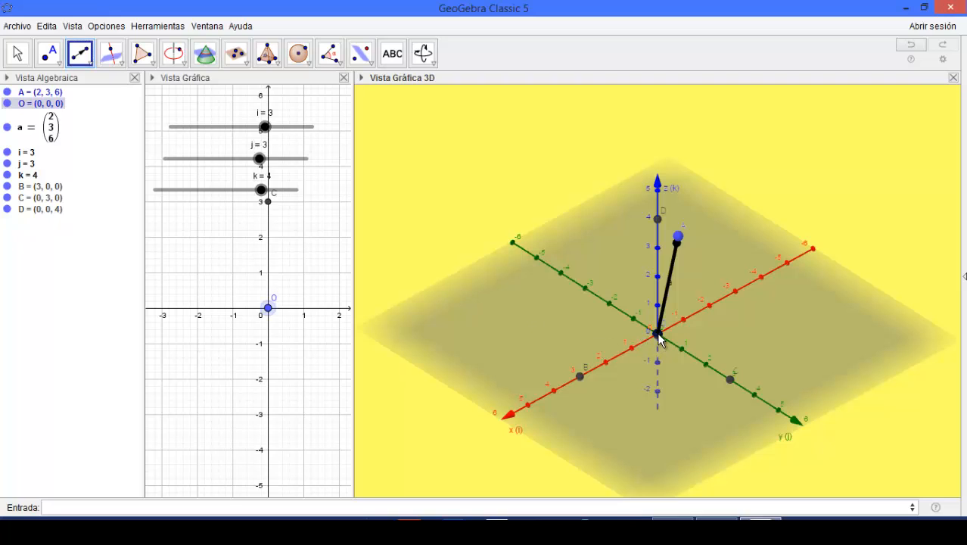
{"action": "left_click", "coordinate": [579, 374]}
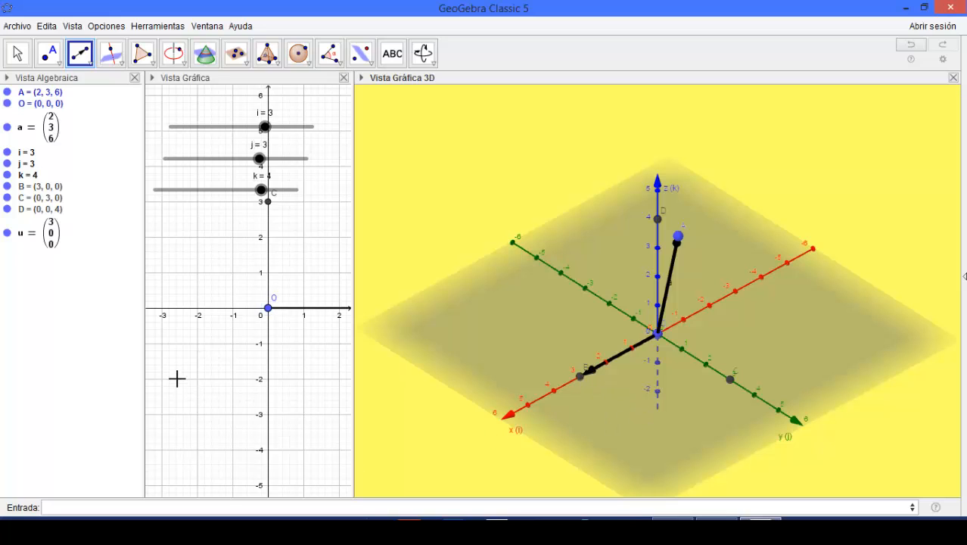
Vary slider i to check how the vector from O to B responds.
{"action": "left_click", "coordinate": [17, 55]}
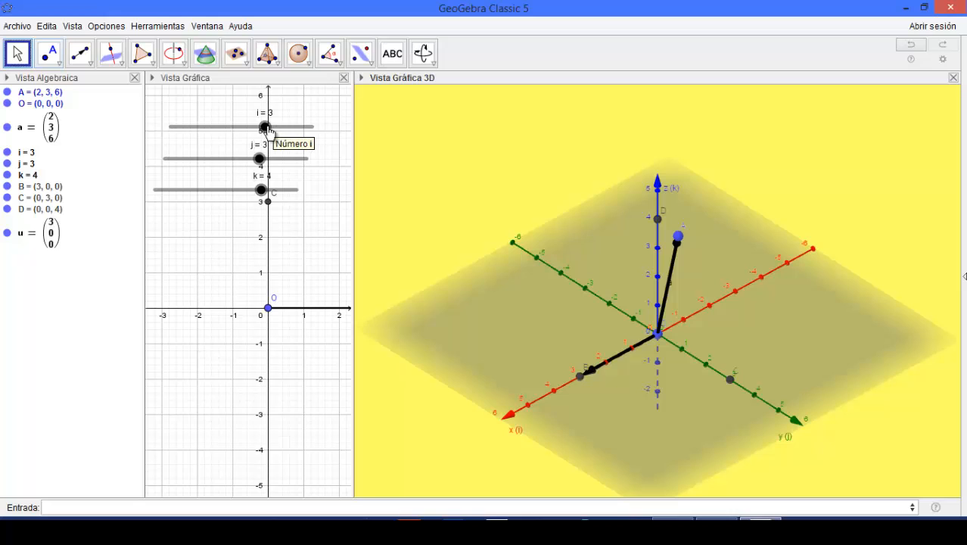
{"action": "left_click", "coordinate": [264, 127]}
{"action": "mouse_move", "coordinate": [262, 130]}
{"action": "left_mouse_down"}
{"action": "mouse_move", "coordinate": [245, 132]}
{"action": "mouse_move", "coordinate": [295, 133]}
{"action": "mouse_move", "coordinate": [253, 137]}
{"action": "mouse_move", "coordinate": [270, 134]}
{"action": "left_mouse_up"}
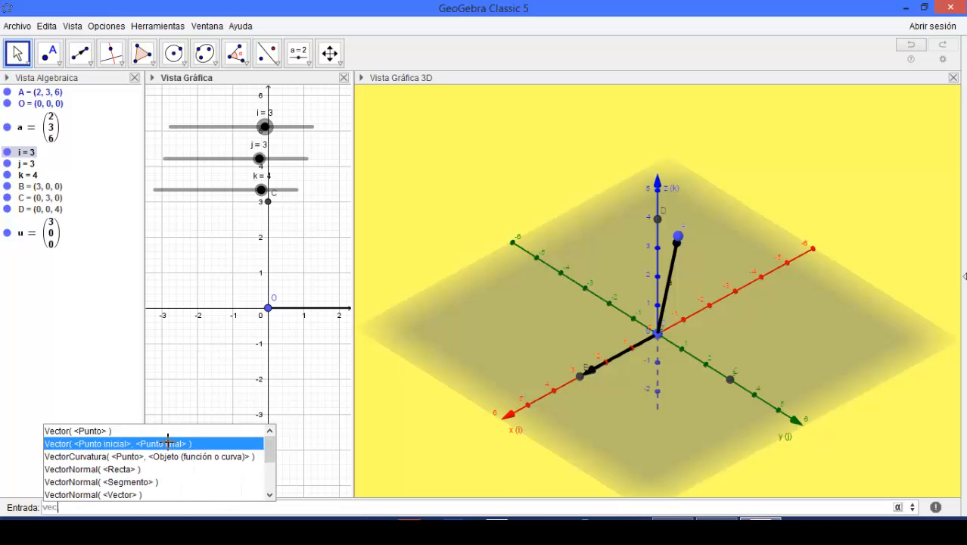
Create the vector from O to C with the command Vector(O, C) and set slider j to 4.
{"action": "left_click", "coordinate": [168, 444]}
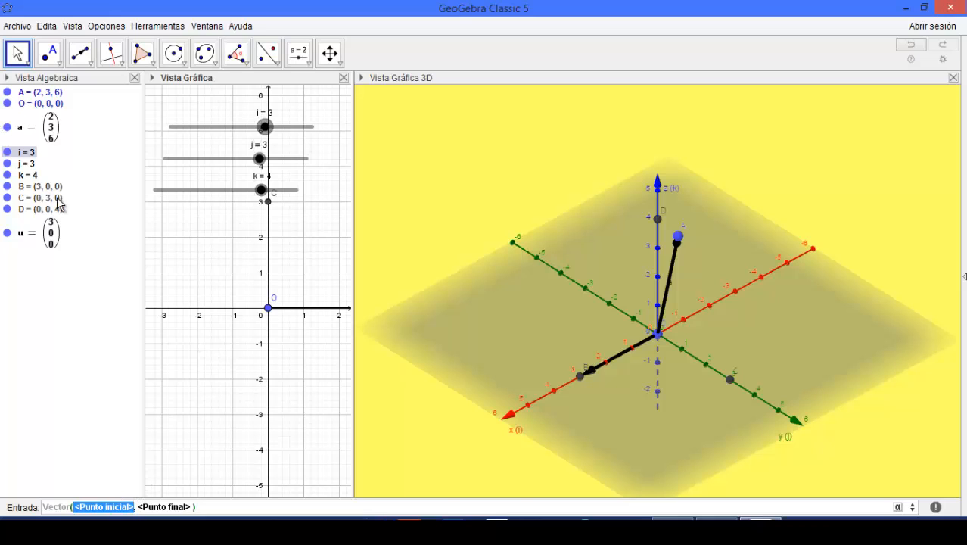
{"action": "type", "text": "O"}
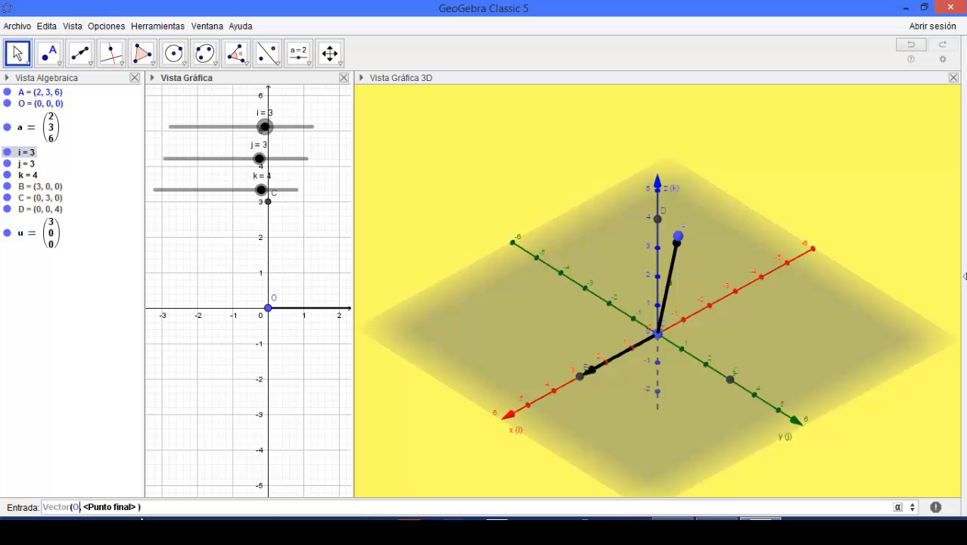
{"action": "left_click_drag", "start_coordinate": [133, 509], "coordinate": [97, 511]}
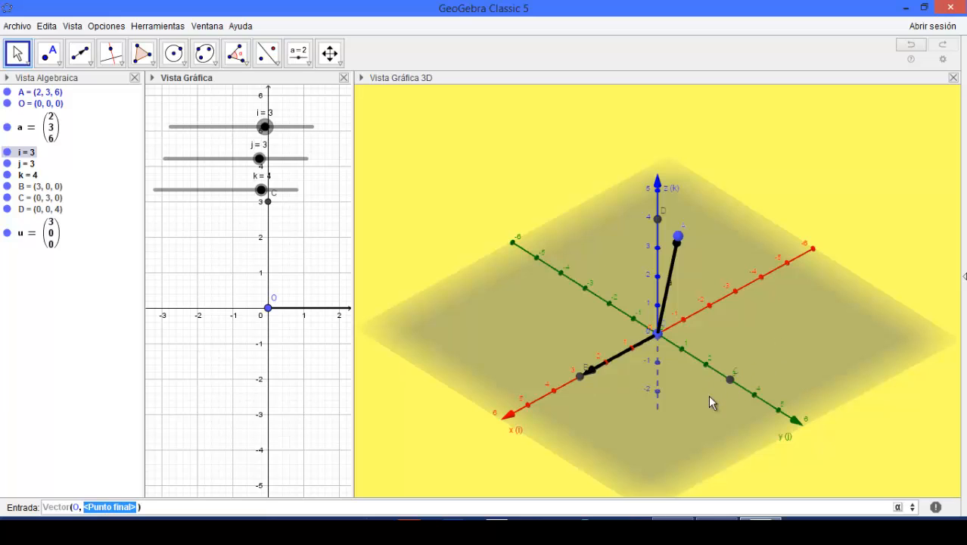
{"action": "type", "text": "ctor(O, c"}
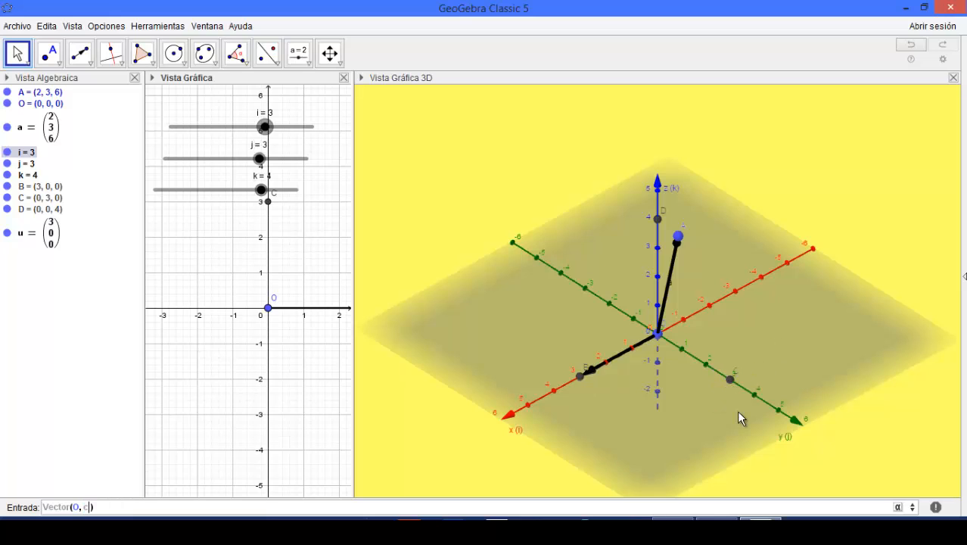
{"action": "type", "text": "C"}
{"action": "key", "text": "Return"}
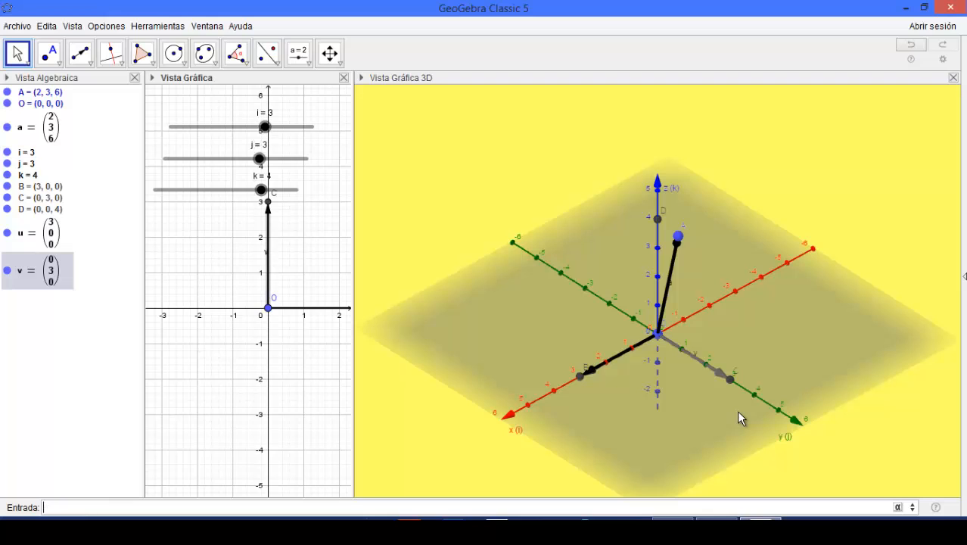
{"action": "mouse_move", "coordinate": [260, 159]}
{"action": "left_mouse_down"}
{"action": "mouse_move", "coordinate": [281, 158]}
{"action": "mouse_move", "coordinate": [237, 161]}
{"action": "mouse_move", "coordinate": [270, 162]}
{"action": "left_mouse_up"}
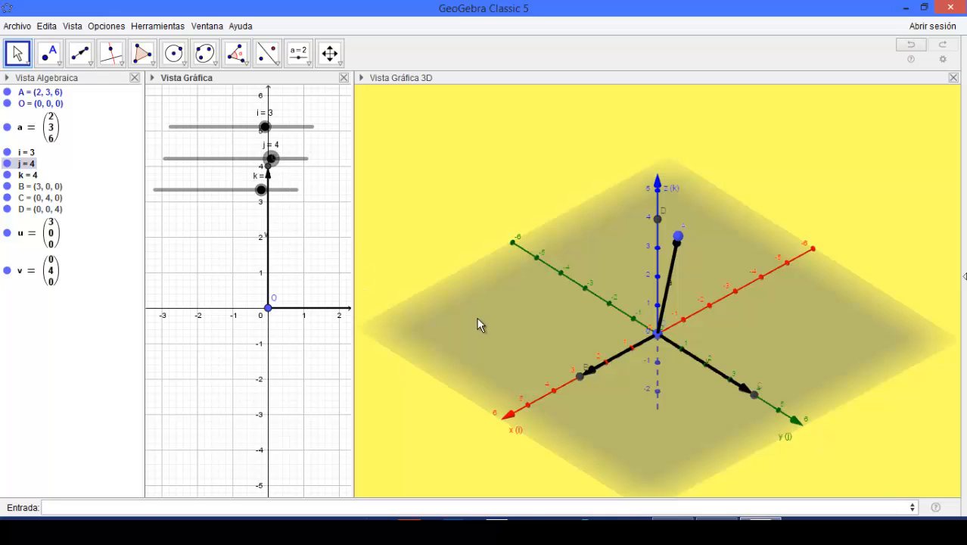
Draw a vector from the origin O to point D on the z-axis in the 3D view.
{"action": "left_click_drag", "start_coordinate": [565, 330], "coordinate": [607, 321]}
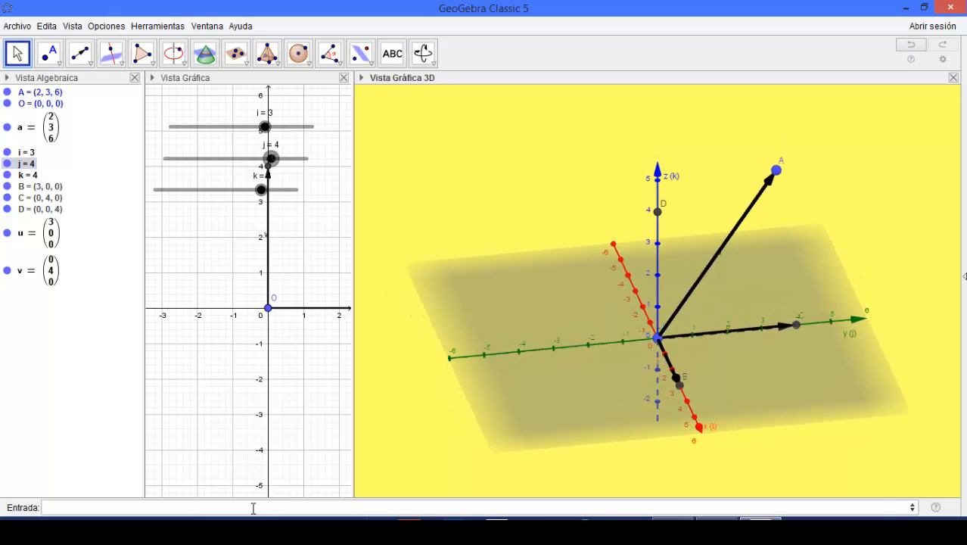
{"action": "left_click", "coordinate": [81, 53]}
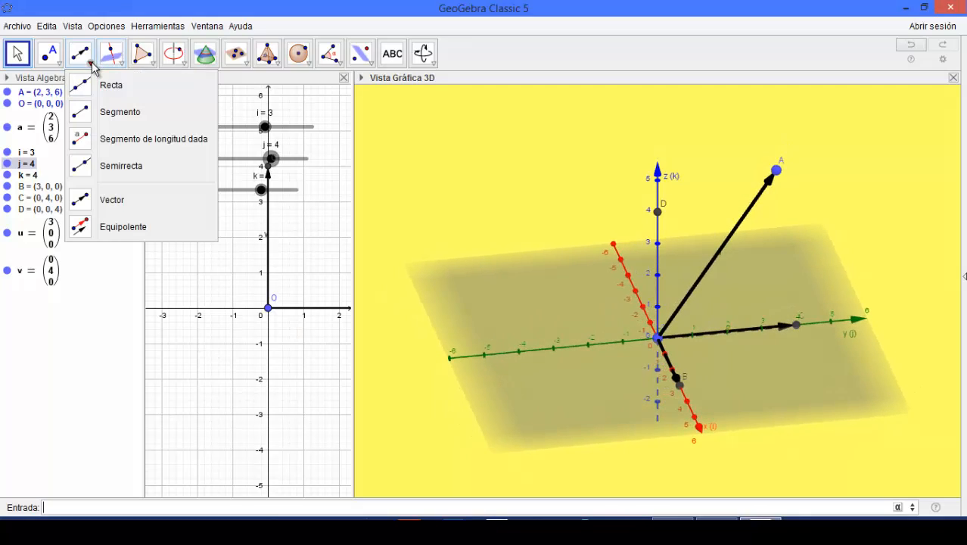
{"action": "left_click", "coordinate": [109, 200]}
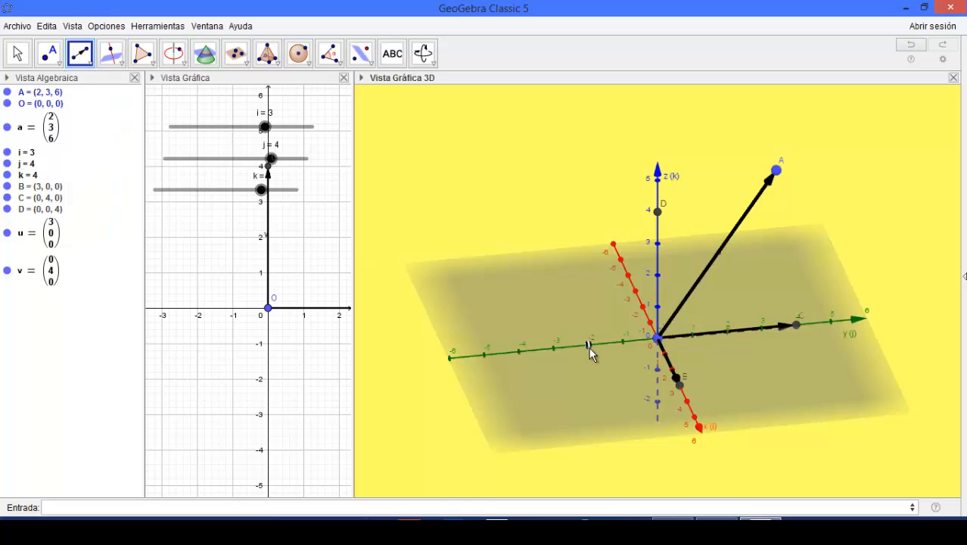
{"action": "left_click", "coordinate": [658, 340]}
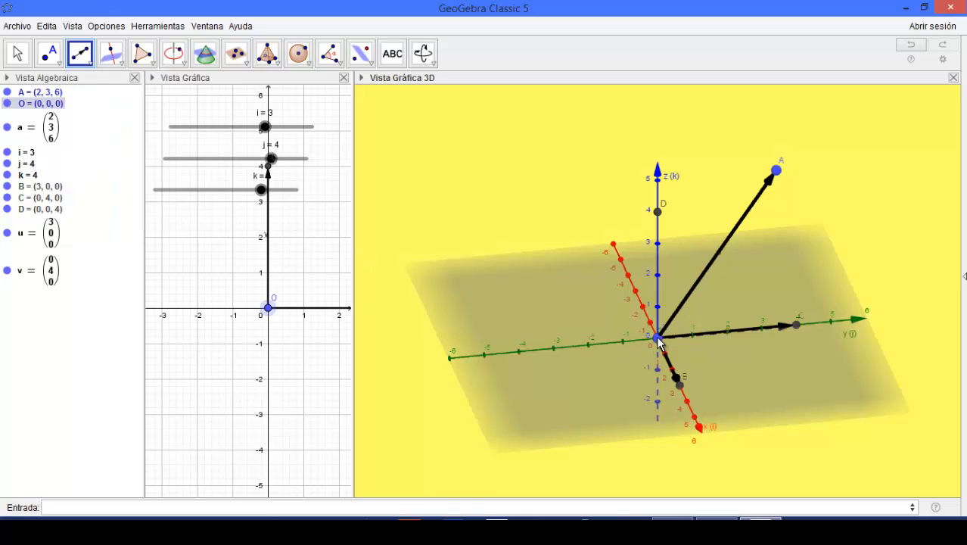
{"action": "left_click", "coordinate": [659, 219]}
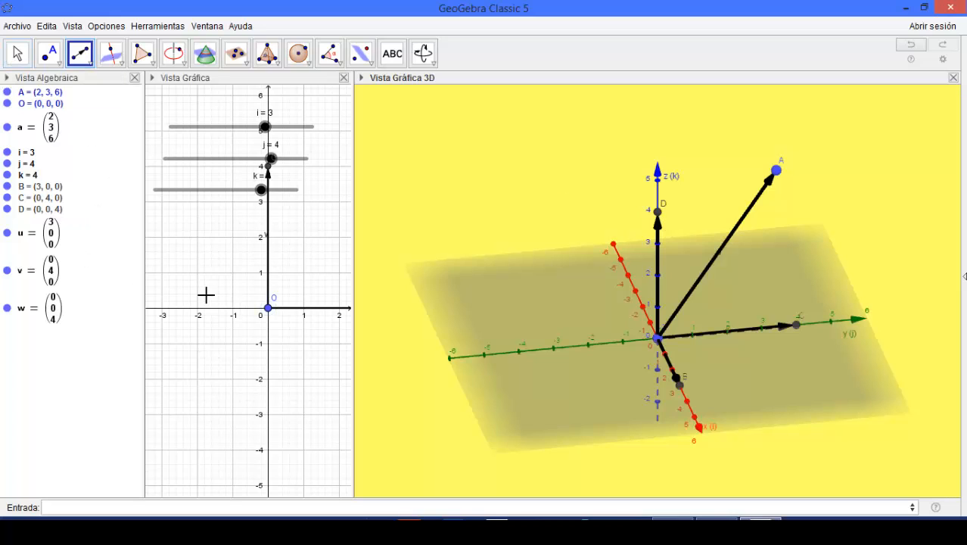
{"action": "left_click", "coordinate": [18, 53]}
Change the colour of the vector from O to B to grey 192, 192, 192 (#C0C0C0).
{"action": "left_click_drag", "start_coordinate": [378, 357], "coordinate": [398, 375]}
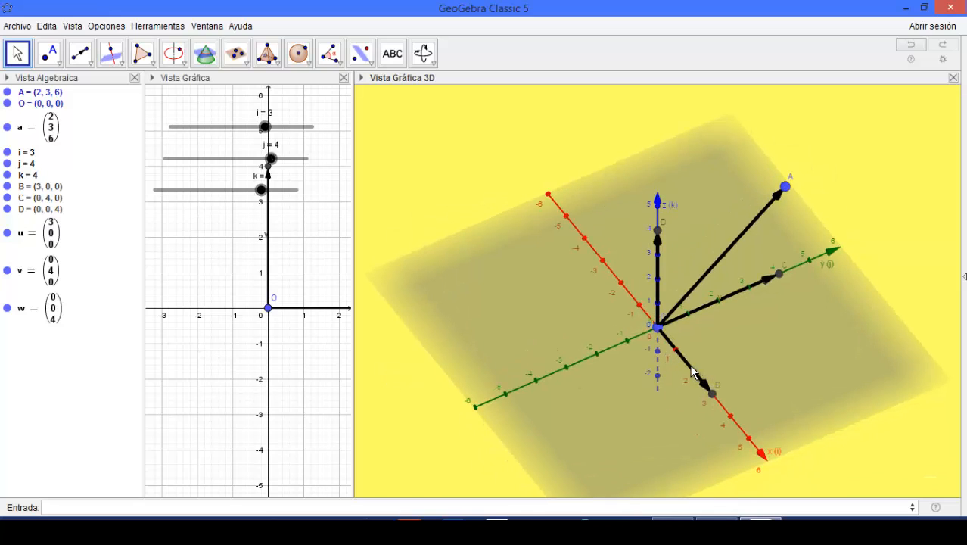
{"action": "right_click", "coordinate": [690, 371]}
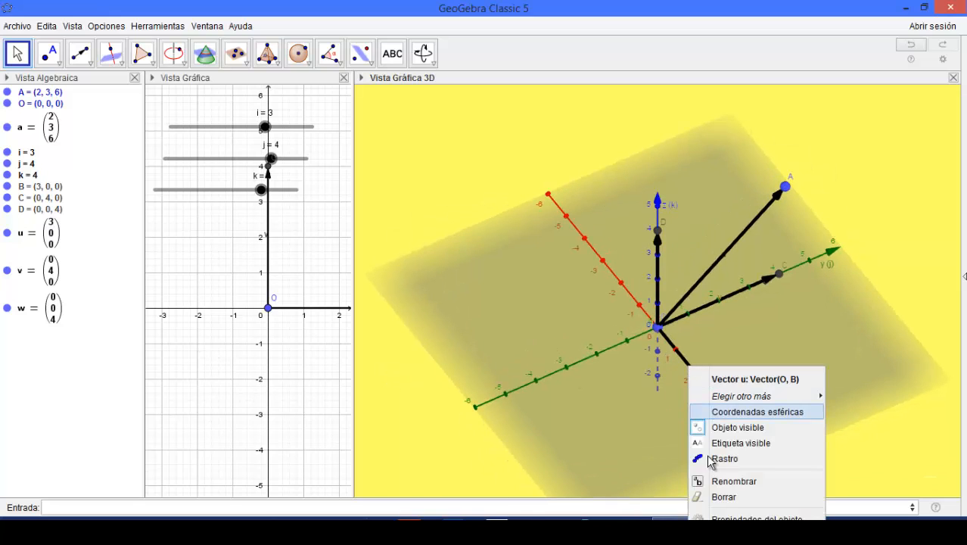
{"action": "left_click", "coordinate": [758, 519]}
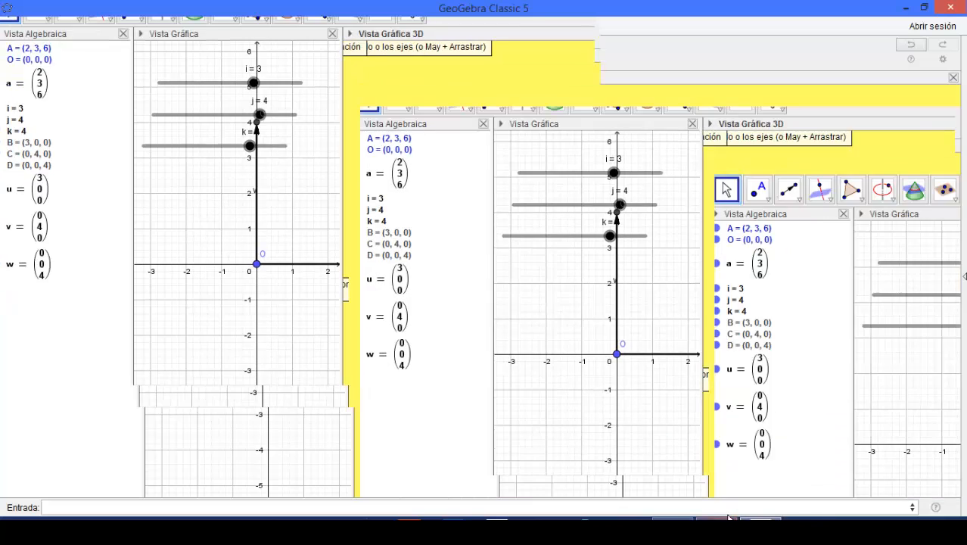
{"action": "left_click", "coordinate": [764, 132]}
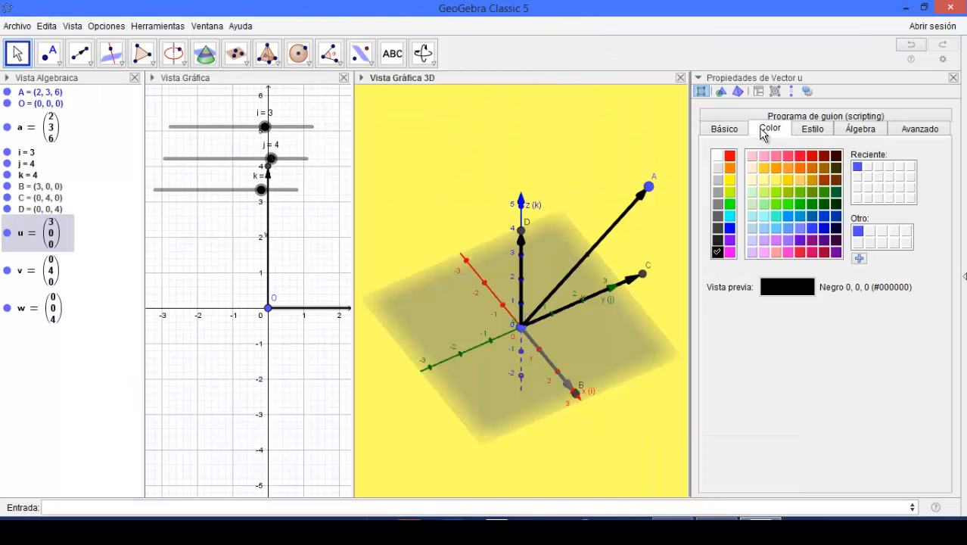
{"action": "left_click", "coordinate": [718, 180]}
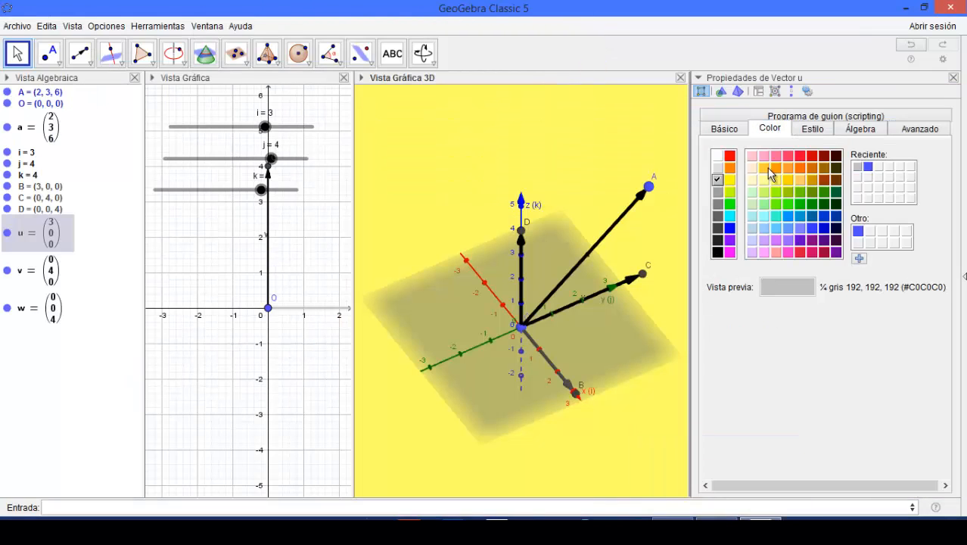
{"action": "left_click", "coordinate": [953, 79]}
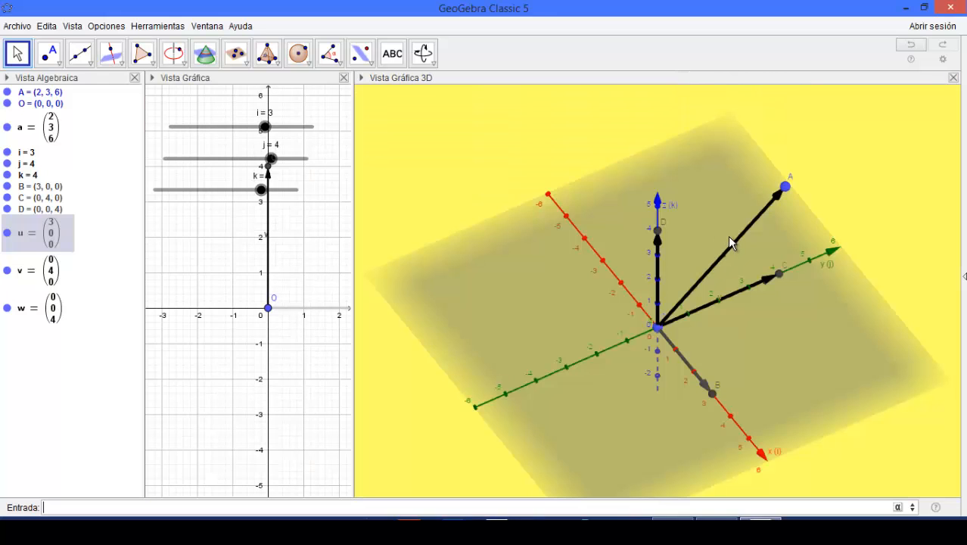
Recolour the vector from O to C on the y-axis in the same grey as the x-axis vector.
{"action": "right_click_drag", "start_coordinate": [705, 332], "coordinate": [656, 328]}
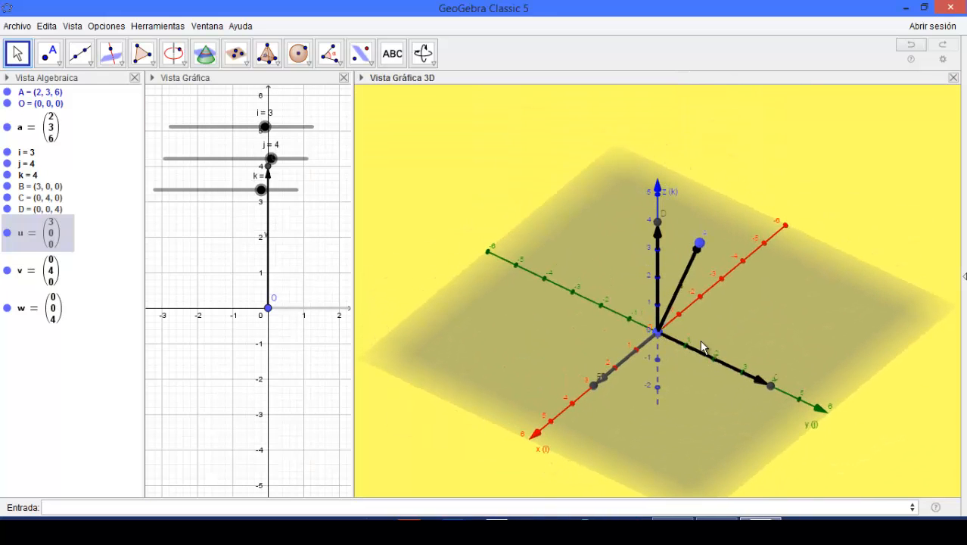
{"action": "left_click", "coordinate": [698, 350]}
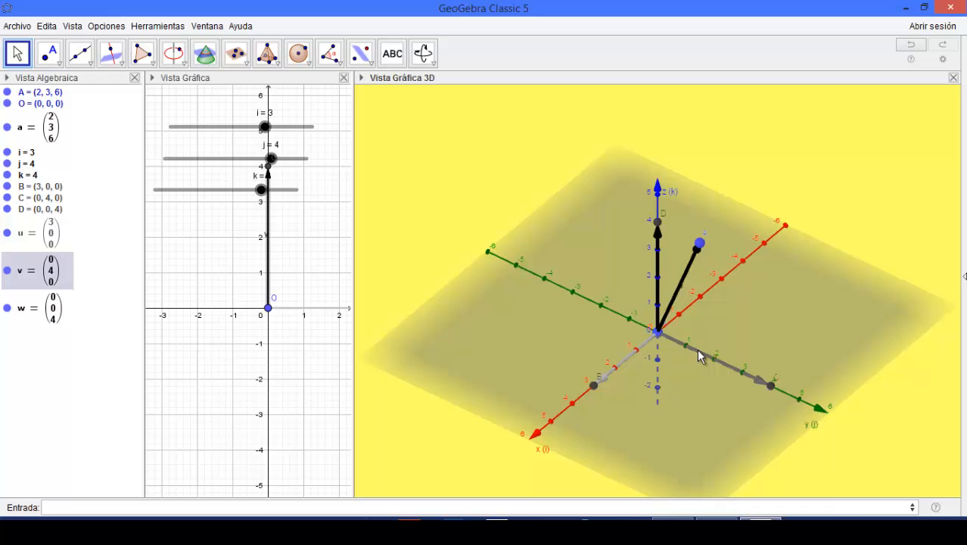
{"action": "right_click", "coordinate": [697, 349]}
{"action": "left_click", "coordinate": [735, 504]}
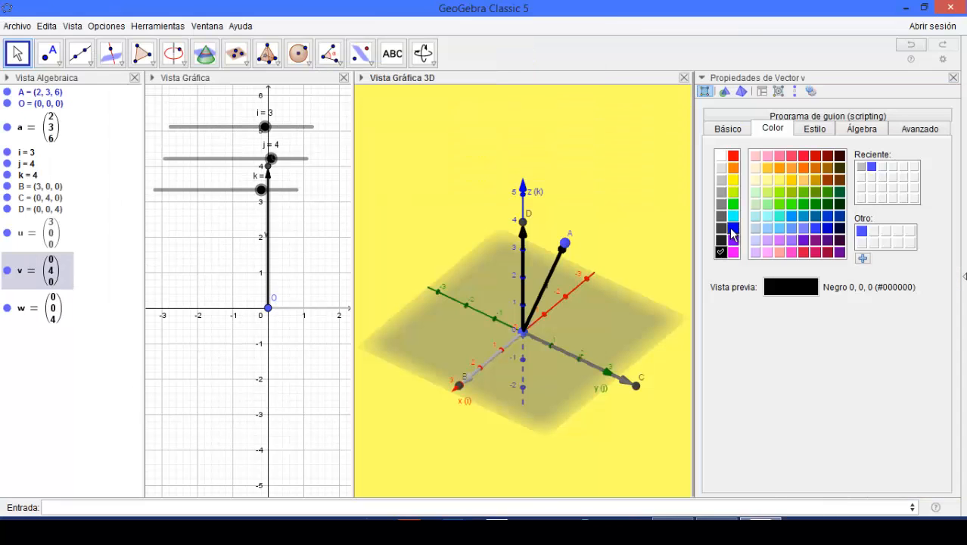
{"action": "left_click", "coordinate": [720, 180]}
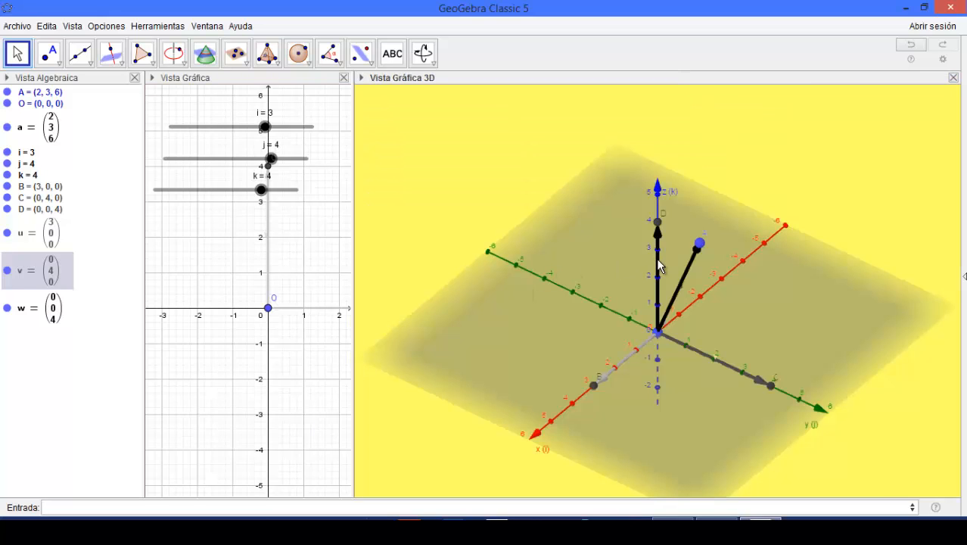
Recolour the vector from O to D on the z-axis to grey 192, 192, 192 (#C0C0C0).
{"action": "left_click", "coordinate": [659, 265]}
{"action": "right_click", "coordinate": [658, 265]}
{"action": "left_click", "coordinate": [704, 415]}
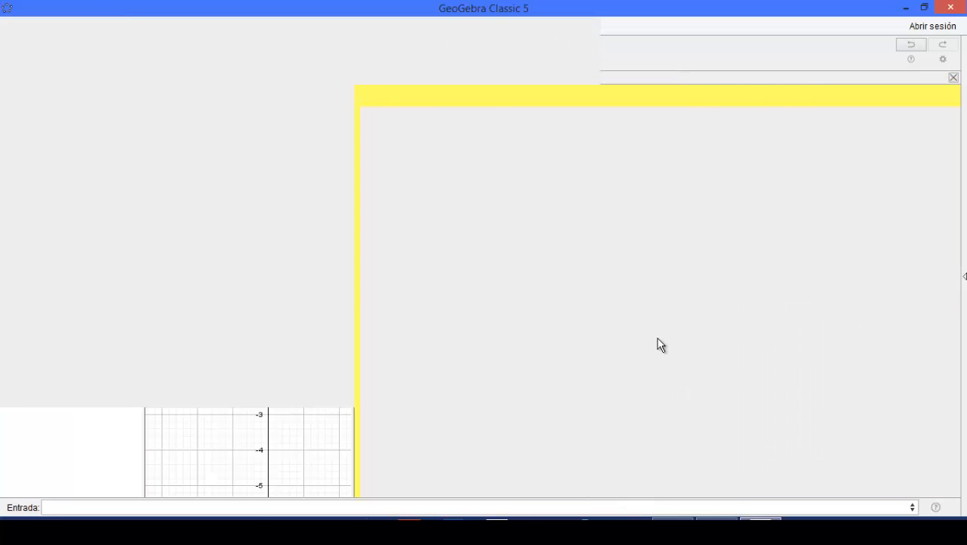
{"action": "left_click", "coordinate": [725, 180]}
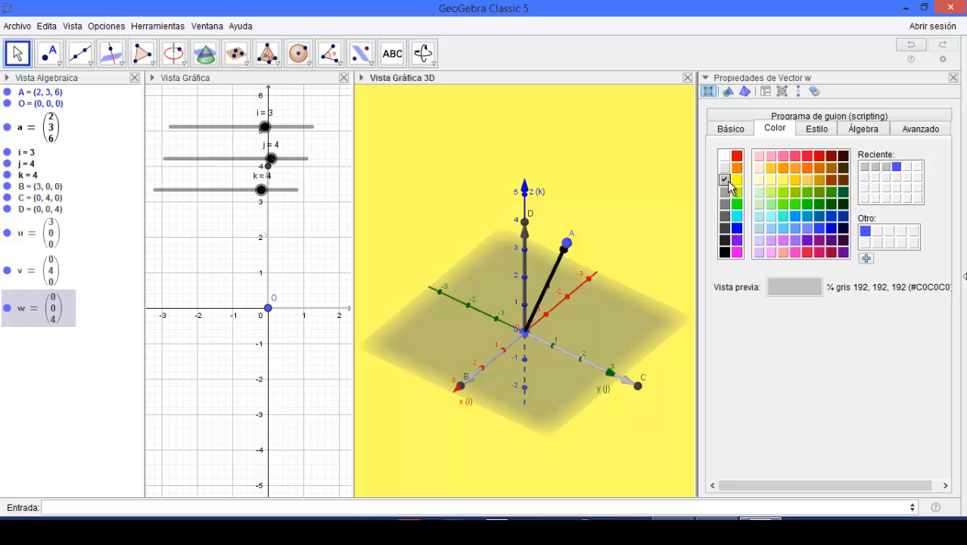
{"action": "left_click", "coordinate": [953, 80]}
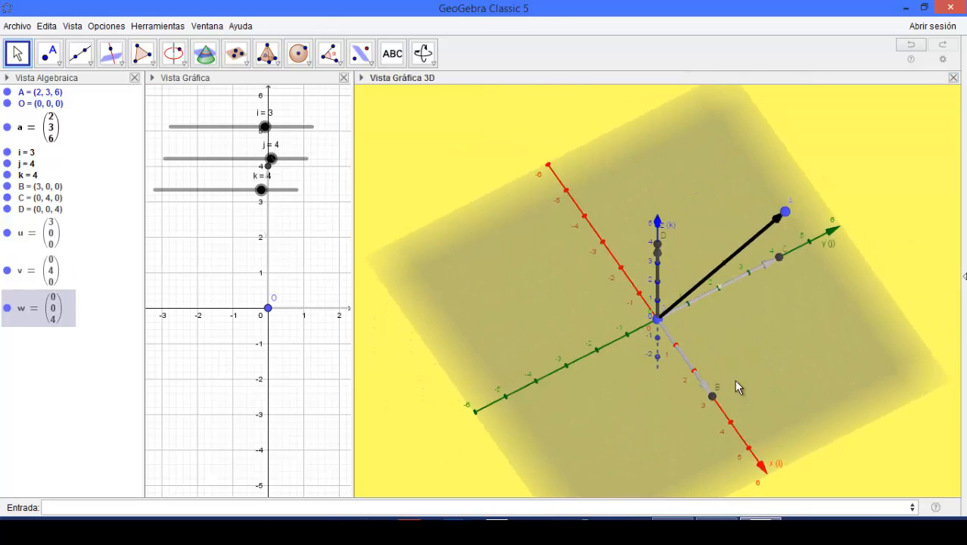
Draw an equipollent copy of the x-axis vector OB starting at point C.
{"action": "right_click_drag", "start_coordinate": [731, 362], "coordinate": [718, 377]}
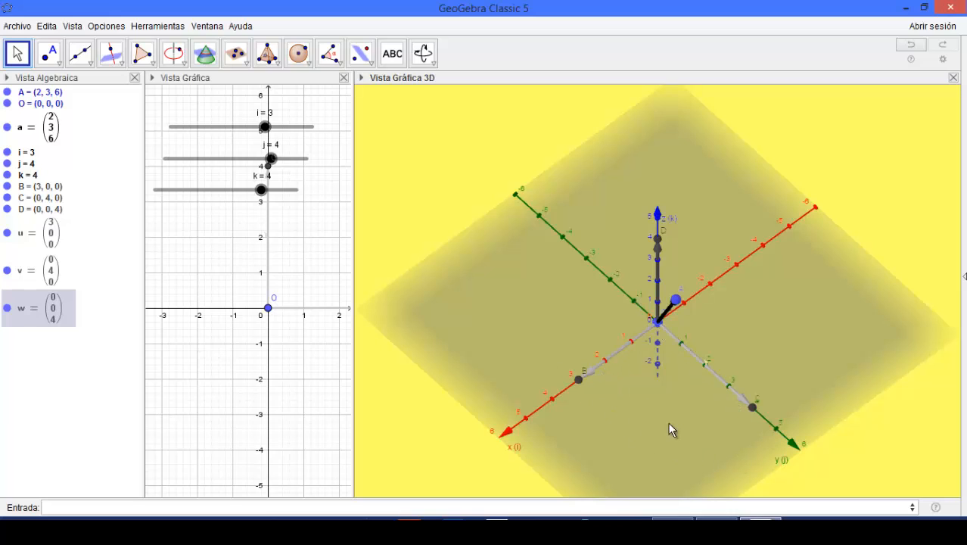
{"action": "left_click", "coordinate": [90, 67]}
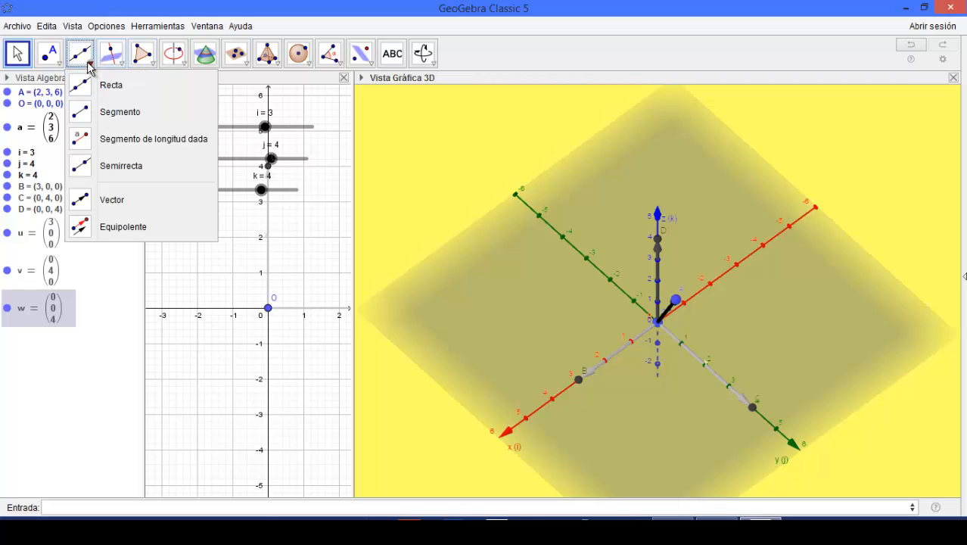
{"action": "left_click", "coordinate": [123, 227]}
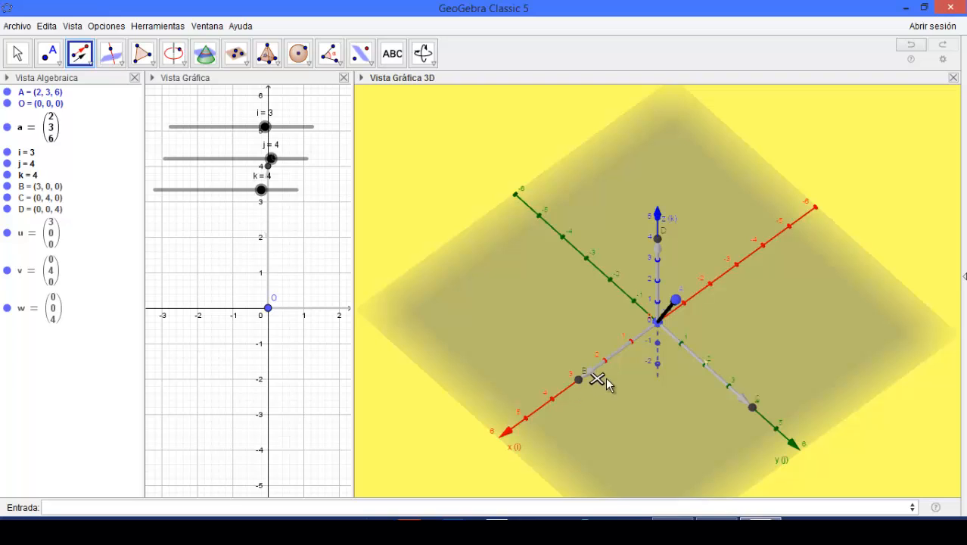
{"action": "left_click", "coordinate": [754, 410]}
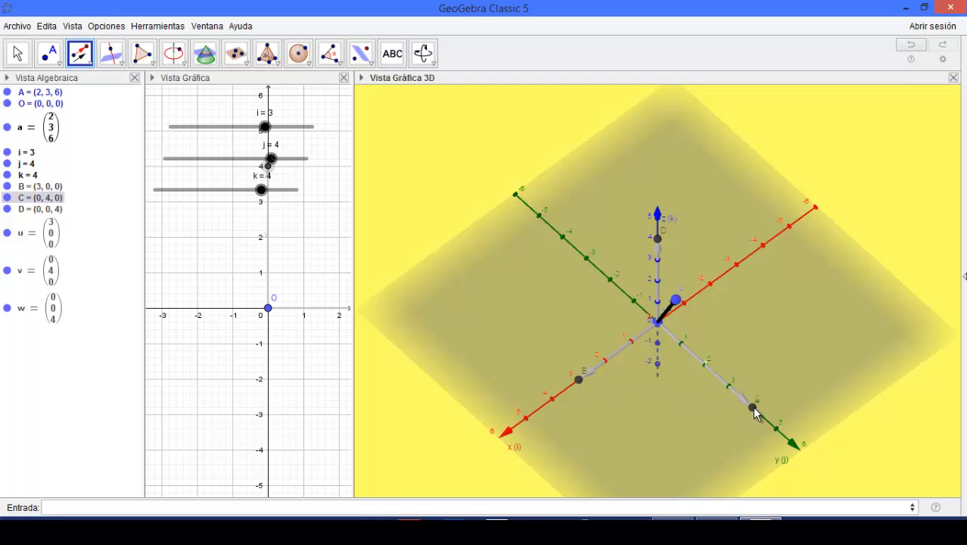
{"action": "left_click", "coordinate": [620, 358]}
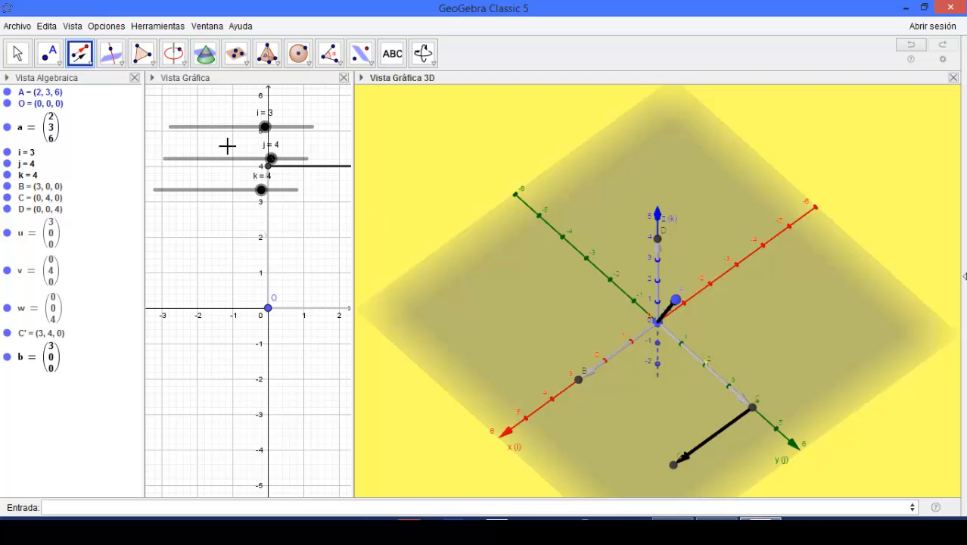
Draw a vector parallel and equal to OC from point B to the free end of the vector starting at C.
{"action": "left_click", "coordinate": [579, 380]}
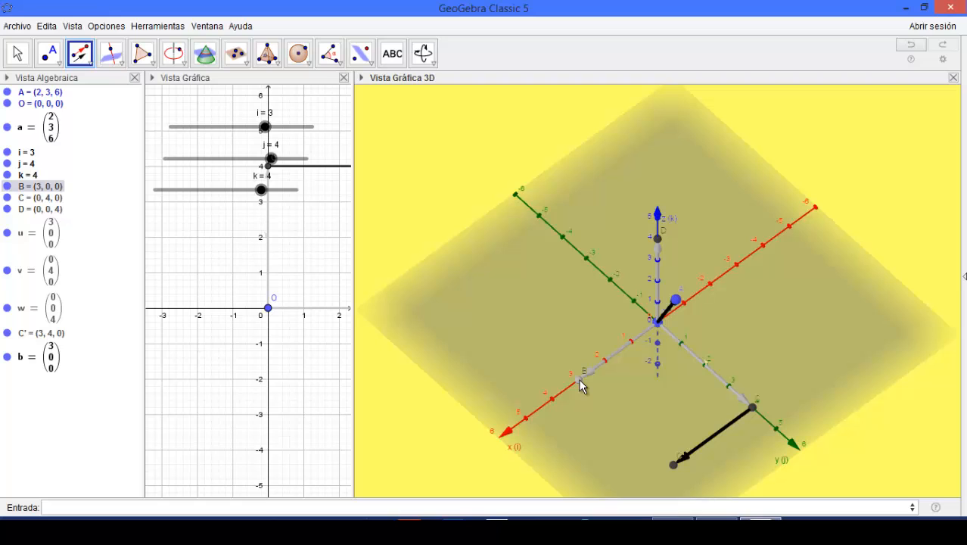
{"action": "left_click", "coordinate": [674, 463]}
{"action": "left_click", "coordinate": [18, 53]}
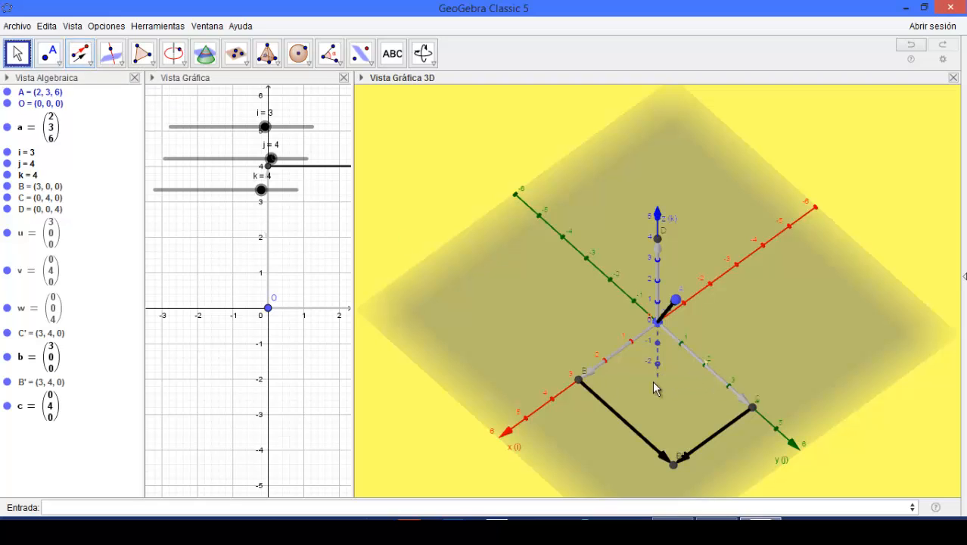
Change the colour of the vector from B to B' to light grey 224, 224, 224 (#E0E0E0).
{"action": "left_click_drag", "start_coordinate": [752, 364], "coordinate": [778, 355]}
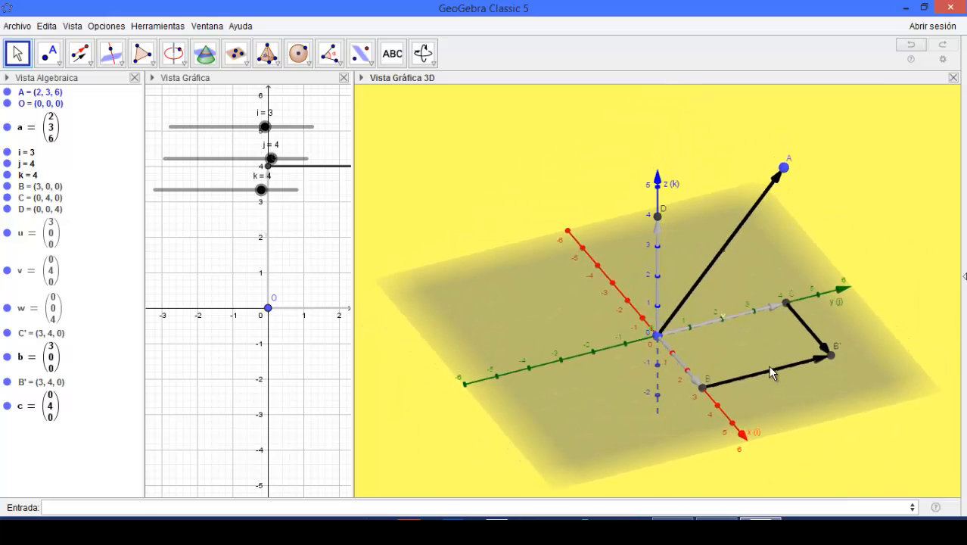
{"action": "right_click", "coordinate": [772, 376]}
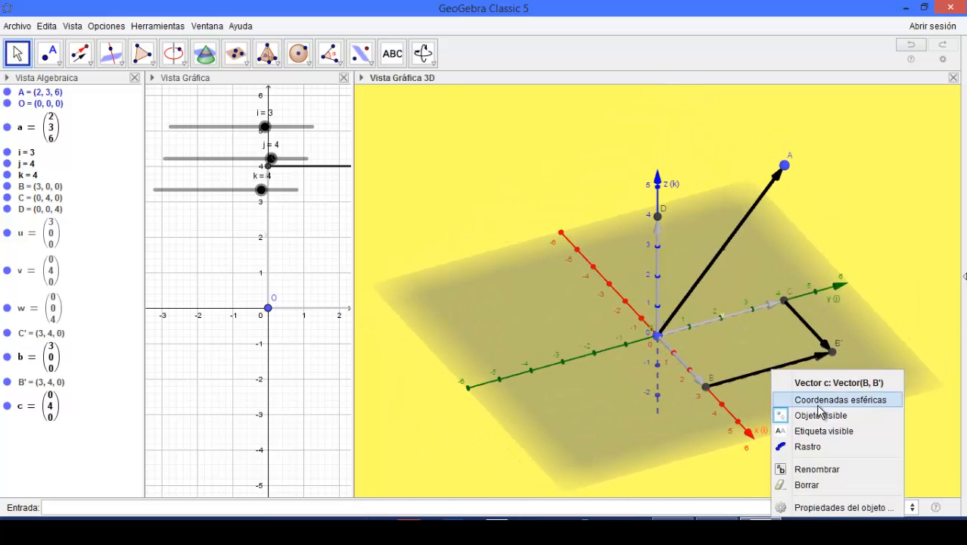
{"action": "left_click", "coordinate": [804, 508]}
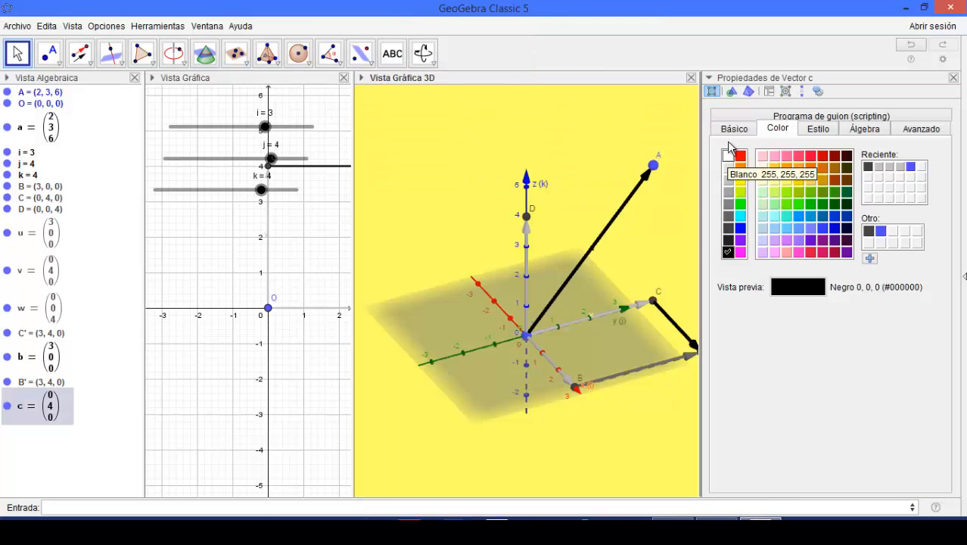
{"action": "left_click", "coordinate": [728, 167]}
{"action": "left_click", "coordinate": [953, 78]}
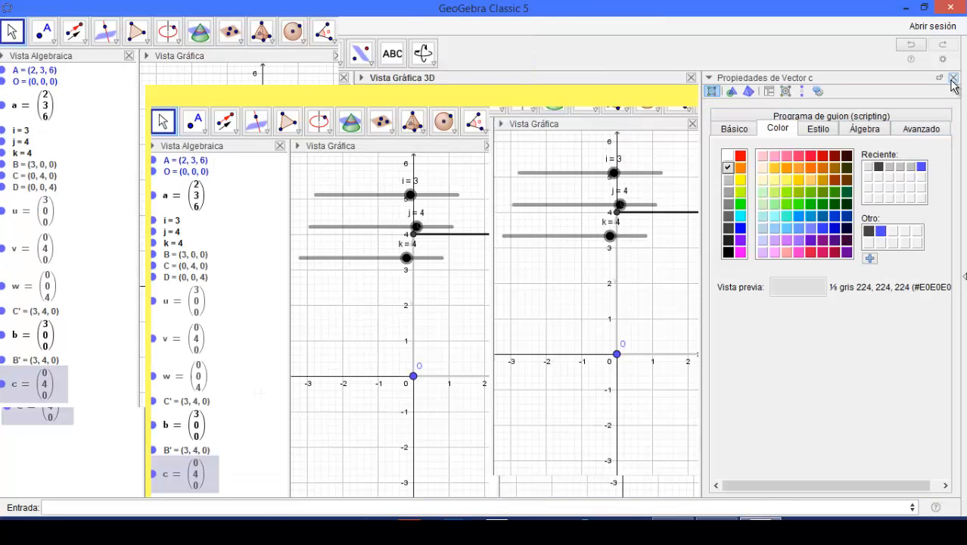
Recolour the vector starting at C and parallel to the x-axis in light grey.
{"action": "left_click", "coordinate": [799, 316]}
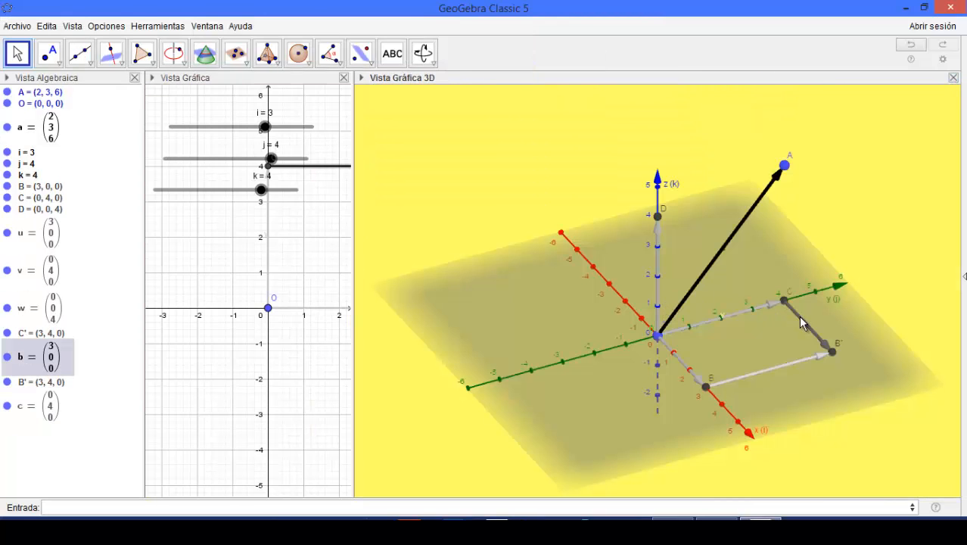
{"action": "right_click", "coordinate": [799, 316]}
{"action": "left_click", "coordinate": [848, 455]}
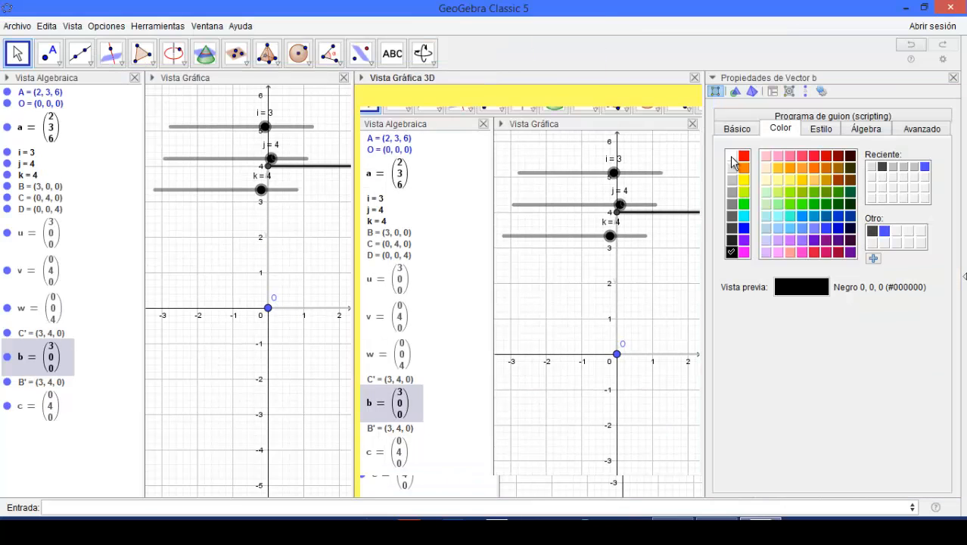
{"action": "left_click", "coordinate": [954, 79]}
{"action": "left_click_drag", "start_coordinate": [829, 397], "coordinate": [818, 321]}
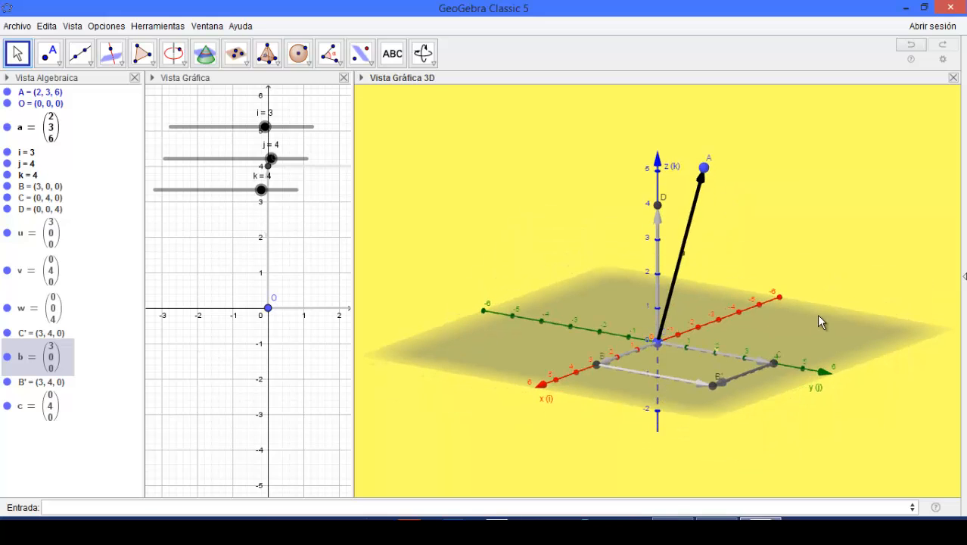
{"action": "left_click", "coordinate": [636, 359]}
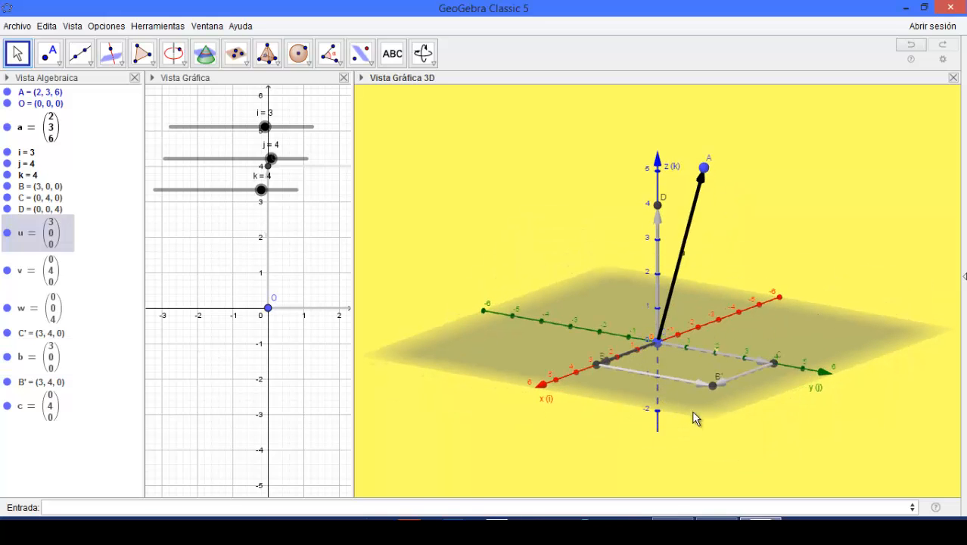
Draw equipollent copies of the z-axis vector OD starting at point B and at point B'.
{"action": "left_click_drag", "start_coordinate": [692, 411], "coordinate": [714, 429]}
{"action": "mouse_move", "coordinate": [749, 219]}
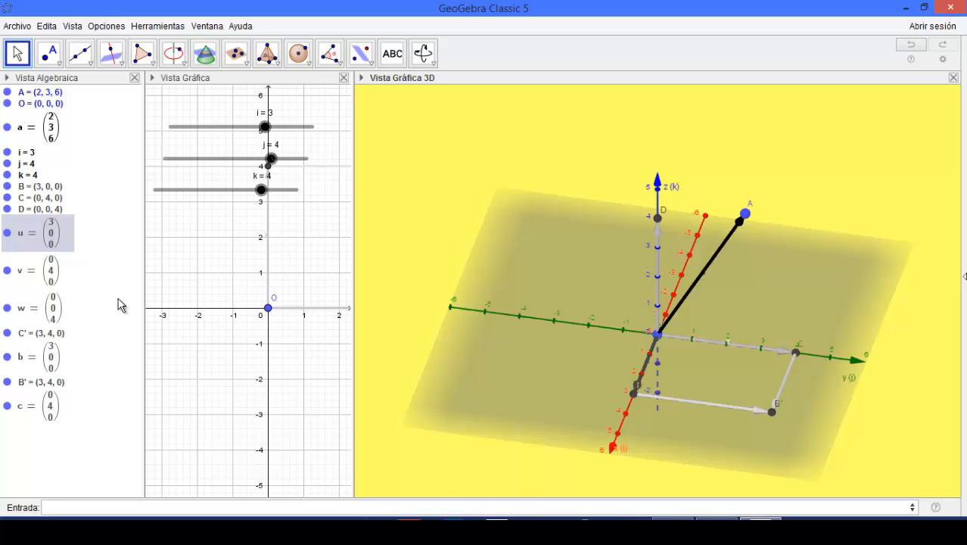
{"action": "left_click", "coordinate": [80, 53]}
{"action": "left_click", "coordinate": [90, 65]}
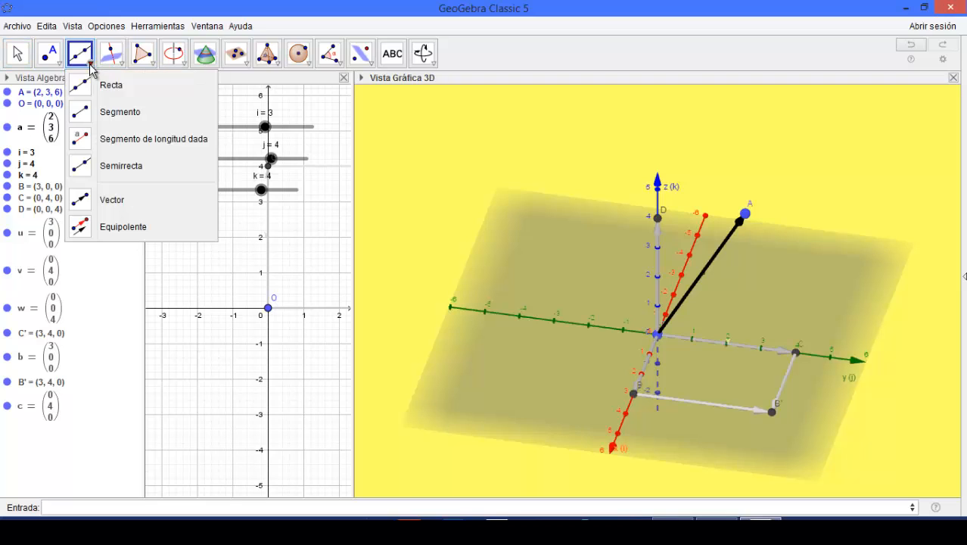
{"action": "left_click", "coordinate": [106, 227]}
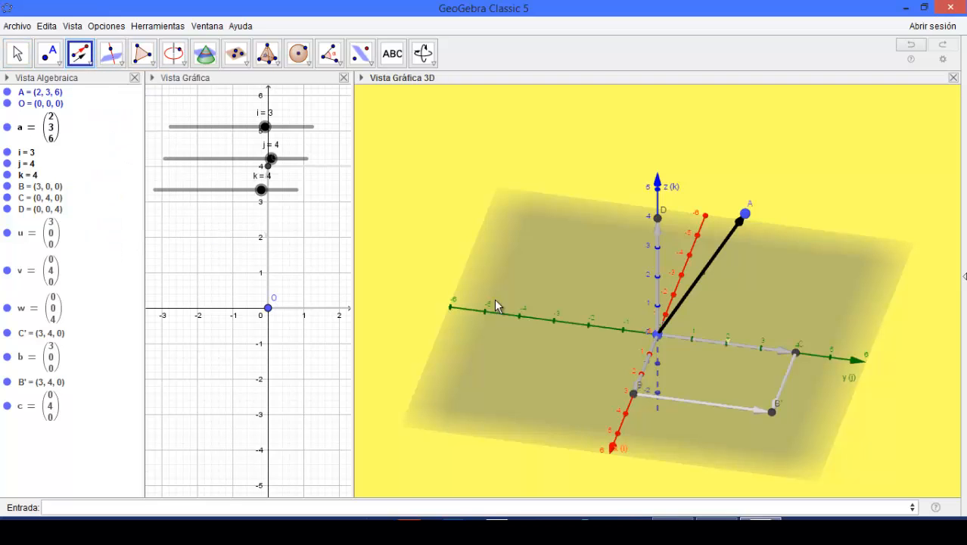
{"action": "left_click", "coordinate": [636, 394]}
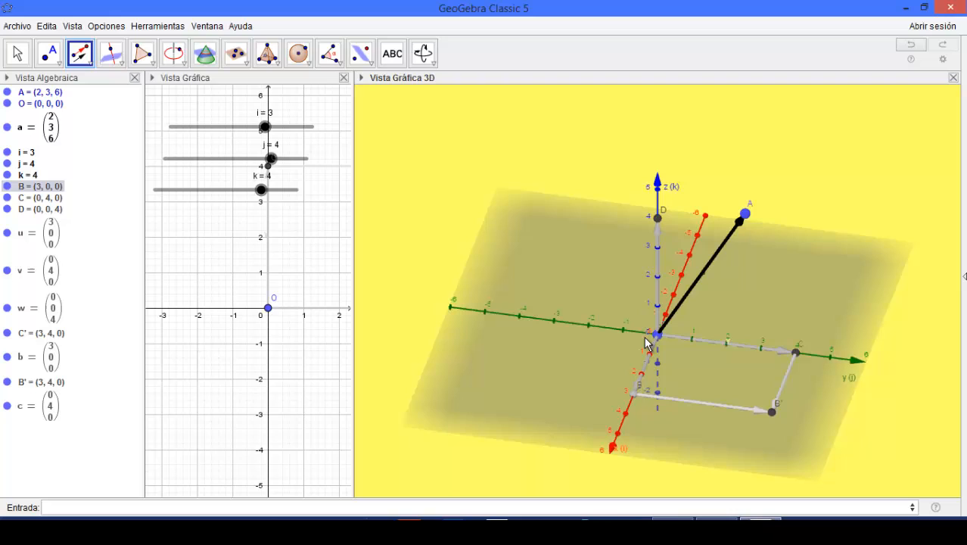
{"action": "left_click", "coordinate": [659, 270]}
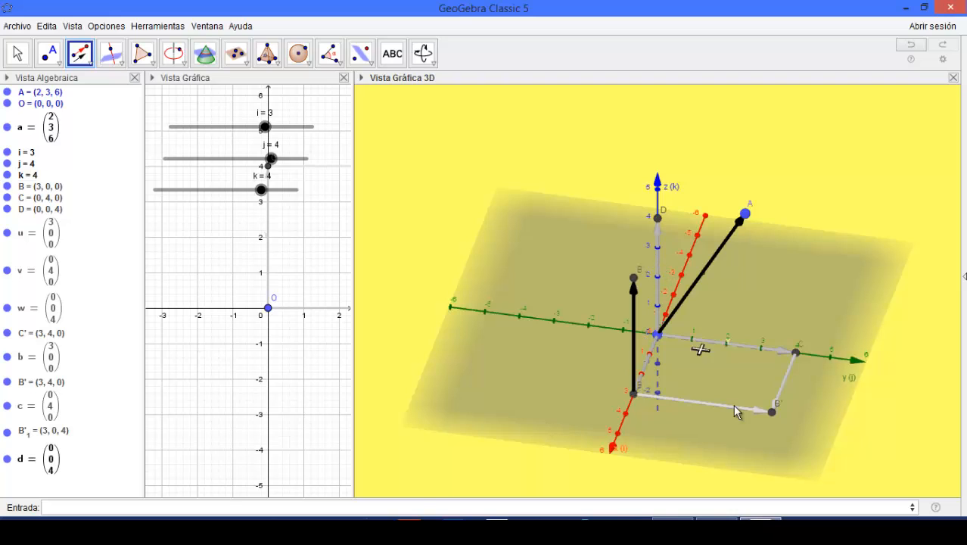
{"action": "left_click", "coordinate": [772, 413]}
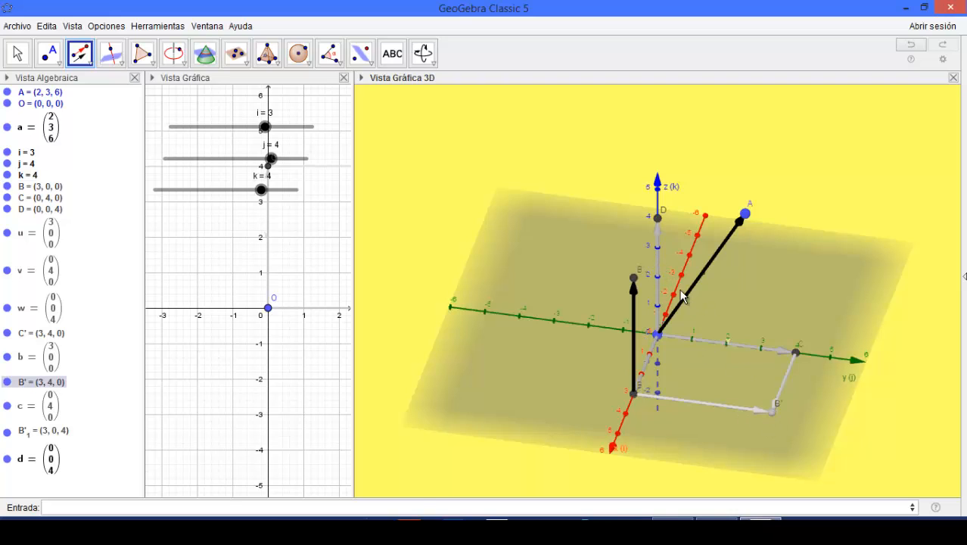
{"action": "left_click", "coordinate": [659, 276]}
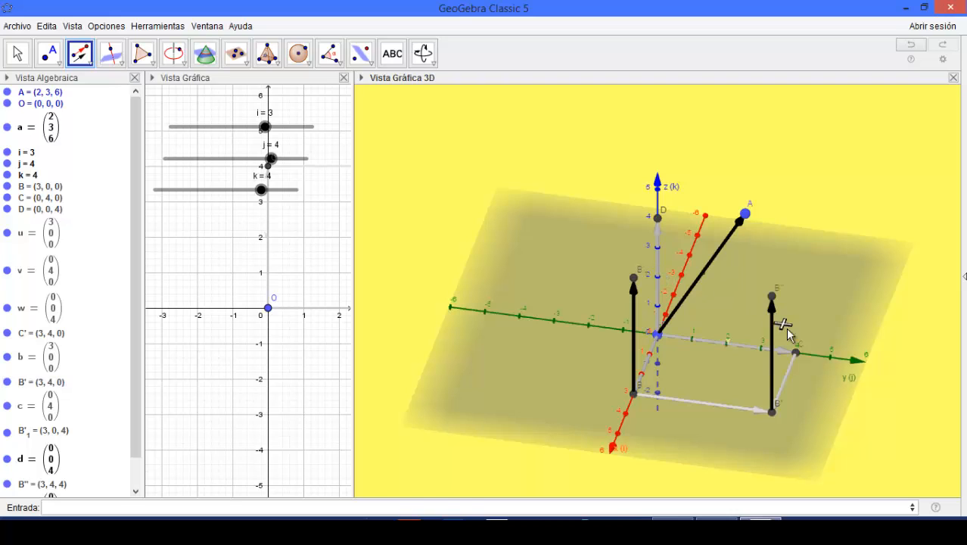
Draw an equipollent copy of the z-axis vector OD starting at point C.
{"action": "left_click", "coordinate": [797, 356]}
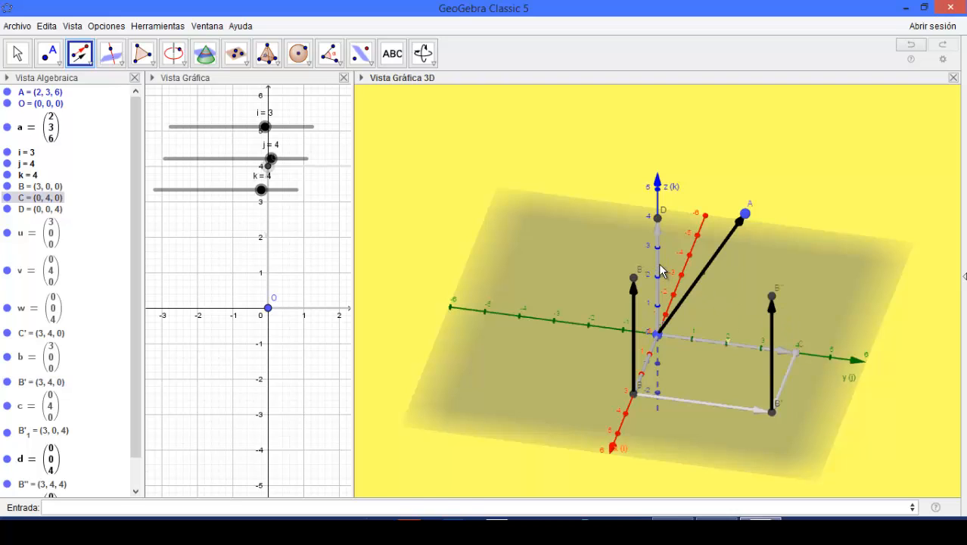
{"action": "left_click", "coordinate": [661, 271]}
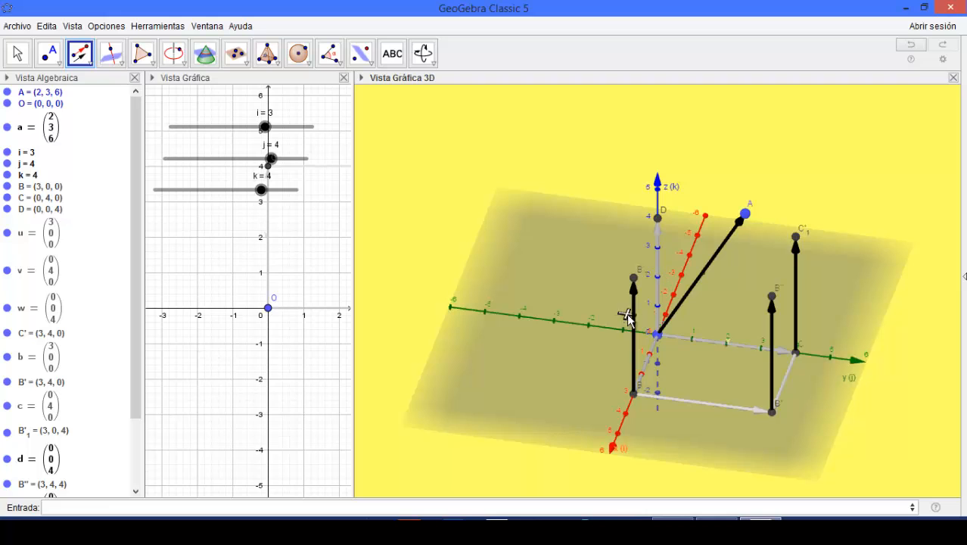
{"action": "left_click", "coordinate": [18, 53]}
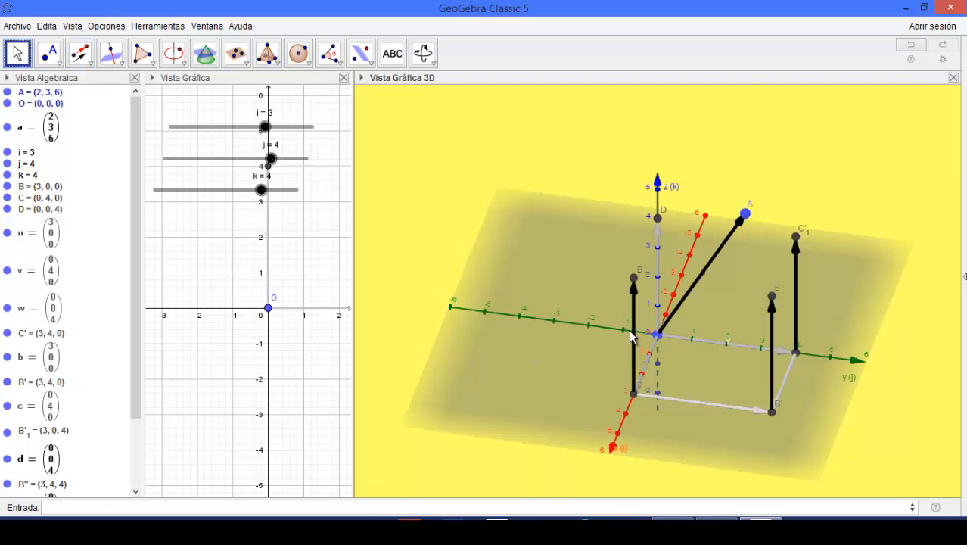
Change the colour of the vertical vector starting at B to grey 192, 192, 192.
{"action": "right_click", "coordinate": [634, 339]}
{"action": "left_click", "coordinate": [682, 485]}
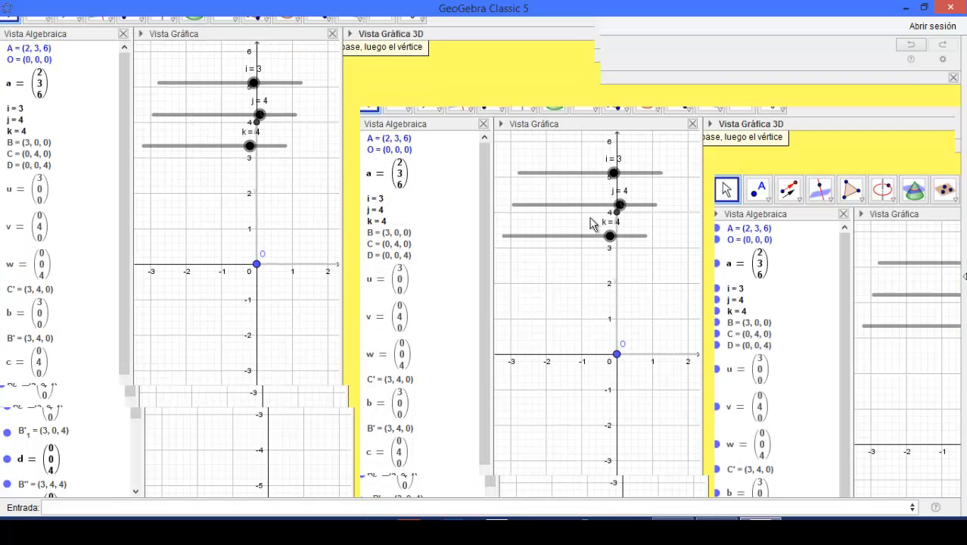
{"action": "left_click", "coordinate": [735, 180]}
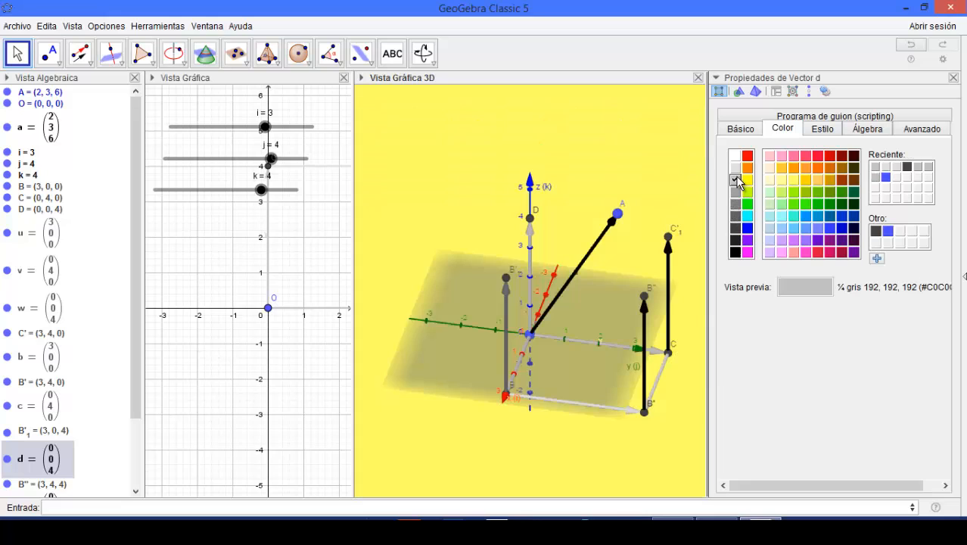
{"action": "left_click", "coordinate": [951, 79]}
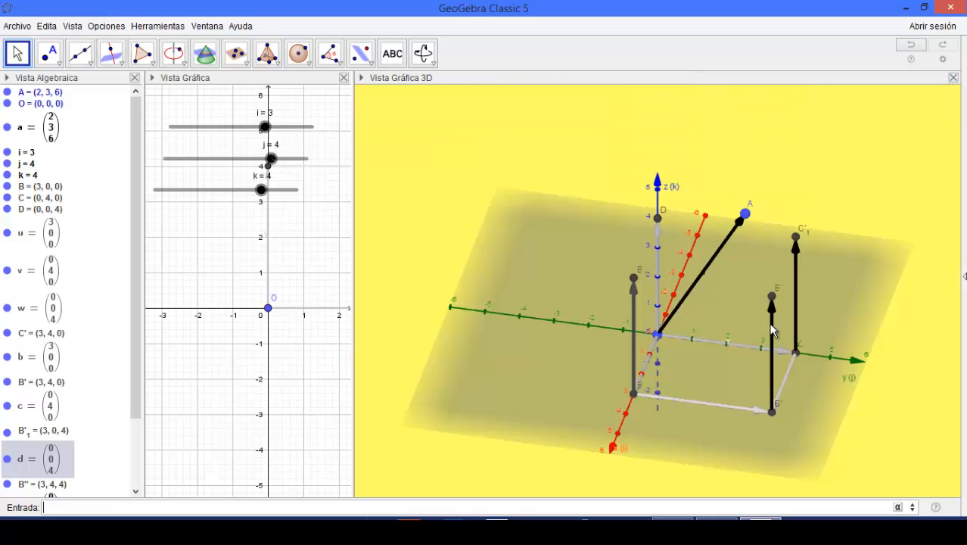
Recolour the vertical vector from B' to B'' in grey 192, 192, 192.
{"action": "right_click", "coordinate": [771, 326]}
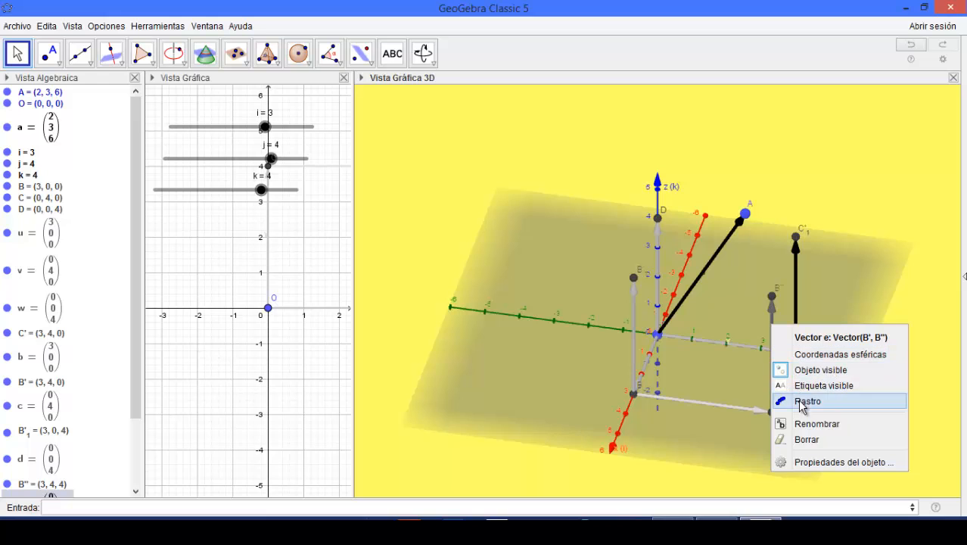
{"action": "left_click", "coordinate": [803, 463]}
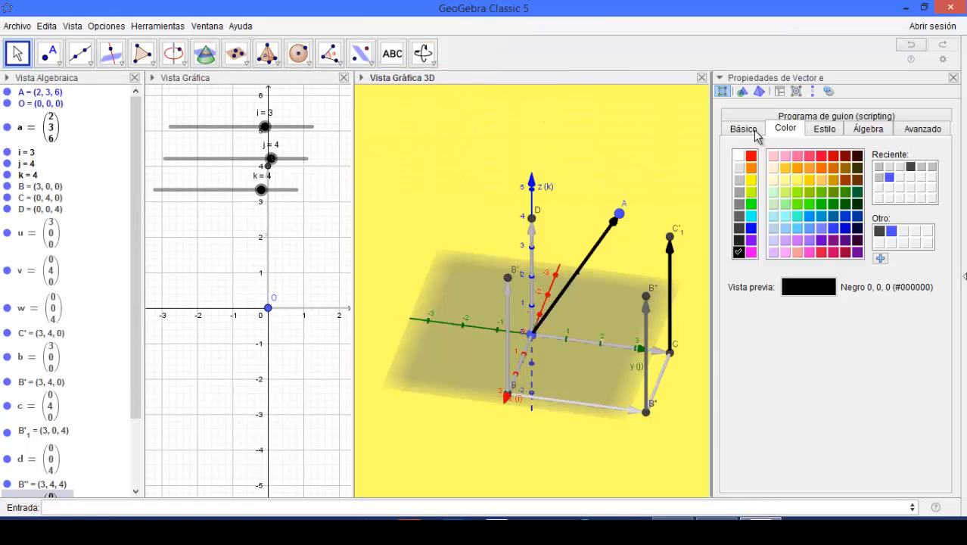
{"action": "left_click", "coordinate": [740, 180]}
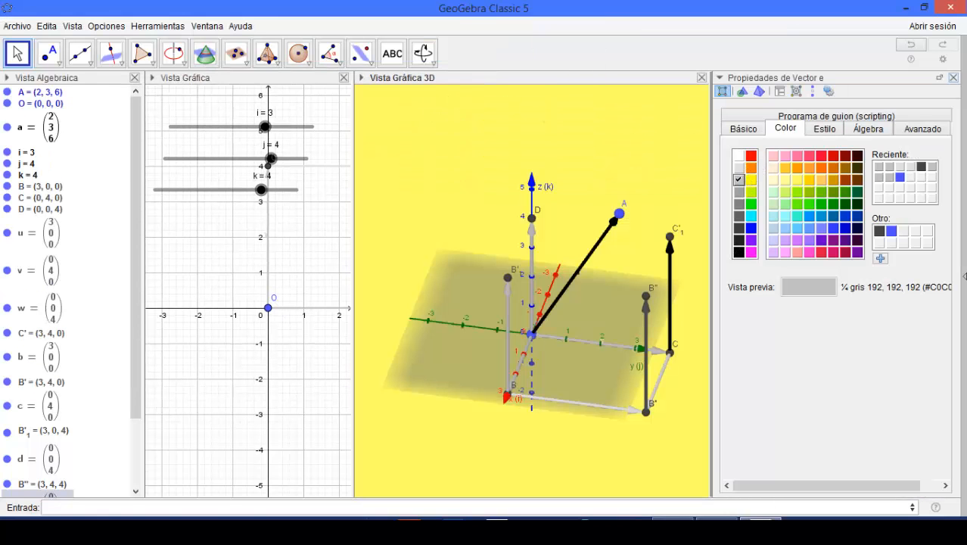
{"action": "left_click", "coordinate": [953, 77]}
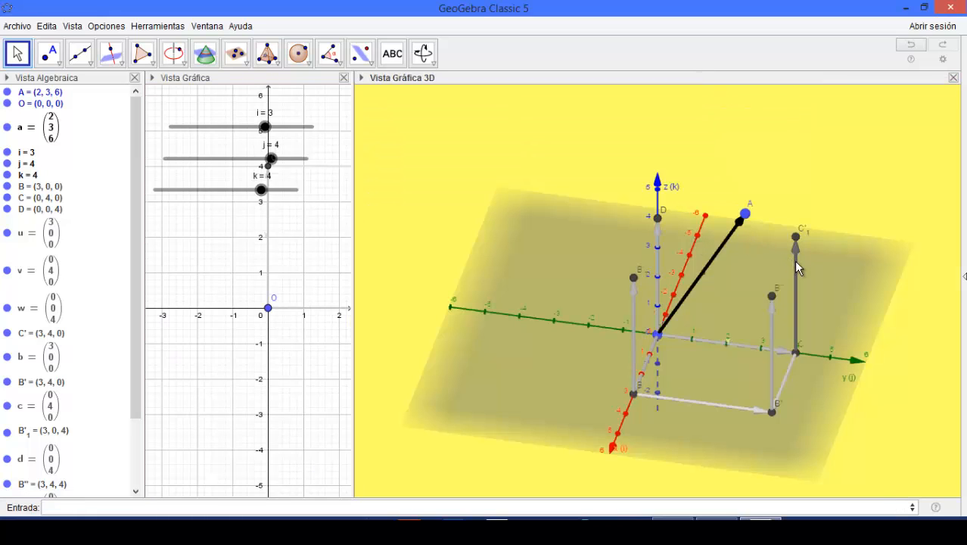
Recolour the vertical vector starting at C in grey 192, 192, 192.
{"action": "right_click", "coordinate": [796, 260]}
{"action": "left_click", "coordinate": [832, 400]}
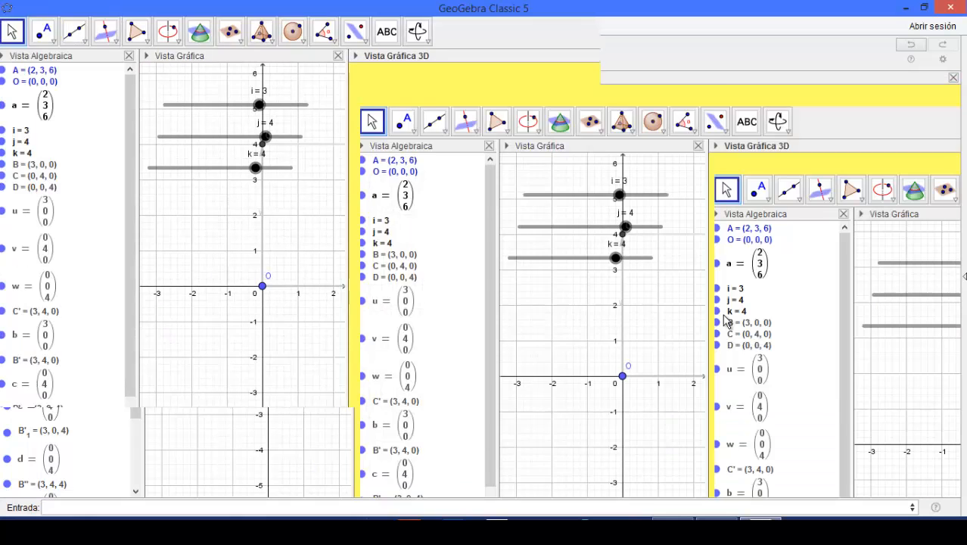
{"action": "left_click", "coordinate": [742, 181]}
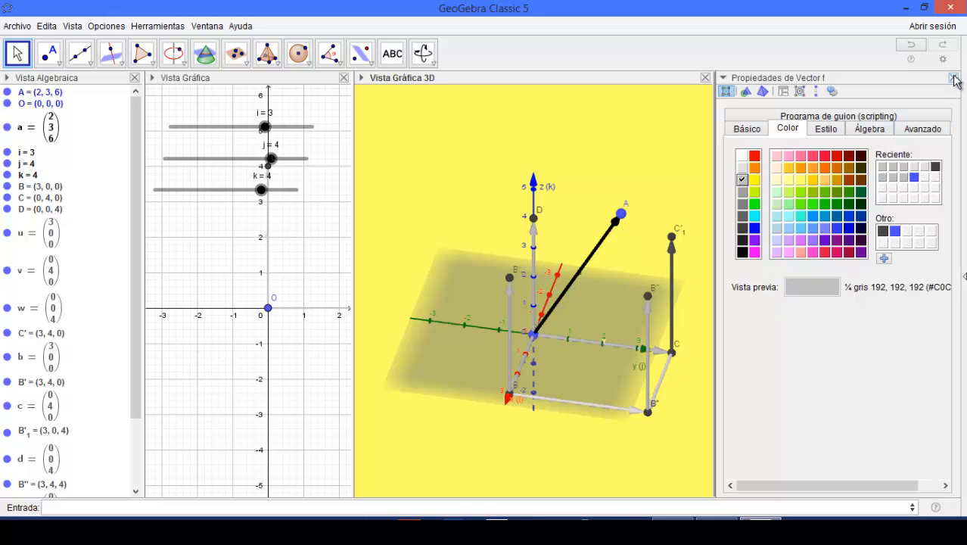
{"action": "left_click", "coordinate": [955, 78]}
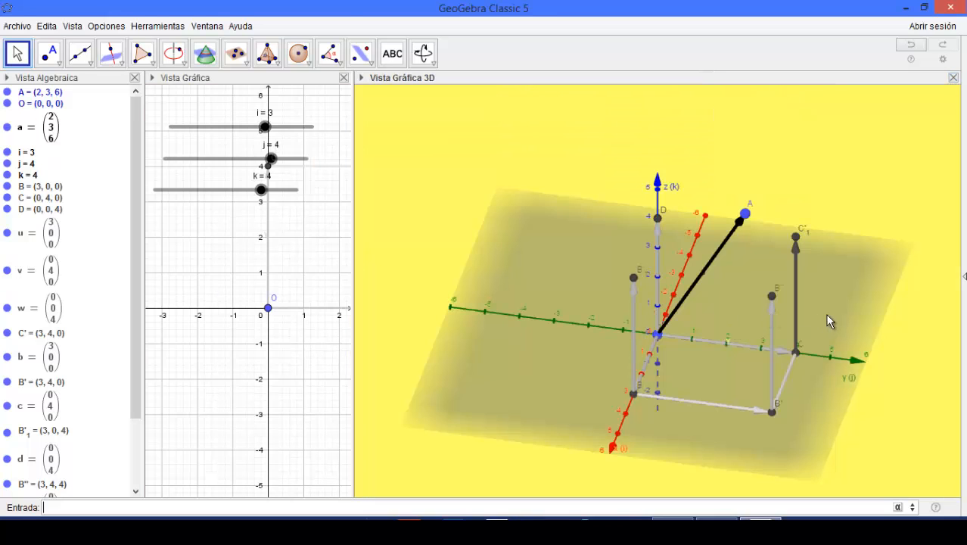
Set the sliders to k = 6, i = 2 and j = 3 to match the coordinates of point A.
{"action": "left_click_drag", "start_coordinate": [828, 324], "coordinate": [843, 289]}
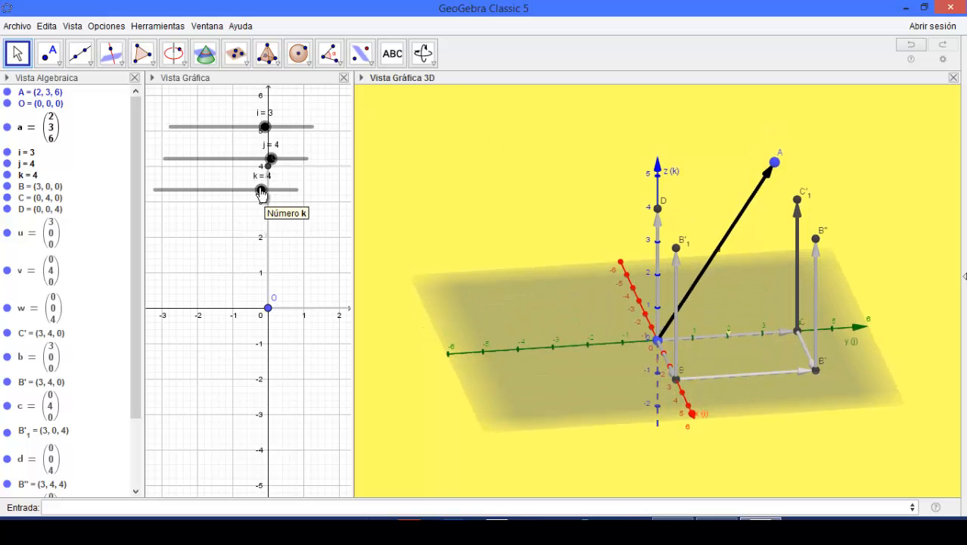
{"action": "left_click_drag", "start_coordinate": [261, 193], "coordinate": [285, 195]}
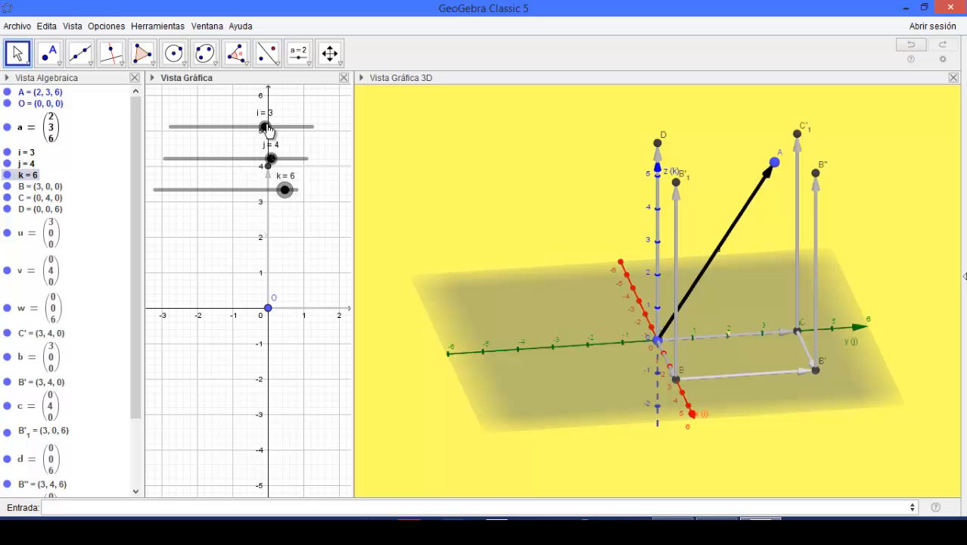
{"action": "left_click_drag", "start_coordinate": [267, 129], "coordinate": [277, 264]}
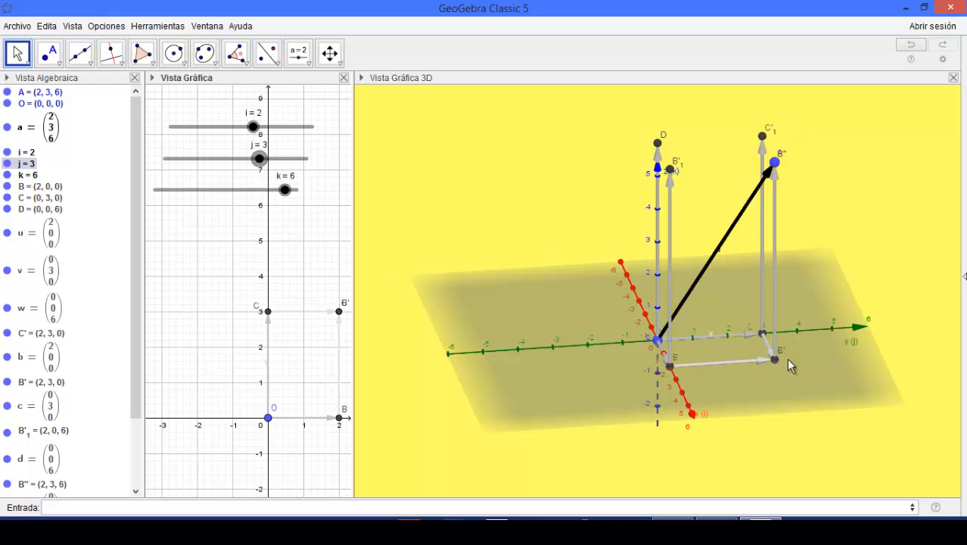
Draw equipollent copies of the x-axis vector OB and the y-axis vector OC, both starting at point D.
{"action": "left_click_drag", "start_coordinate": [884, 310], "coordinate": [835, 341]}
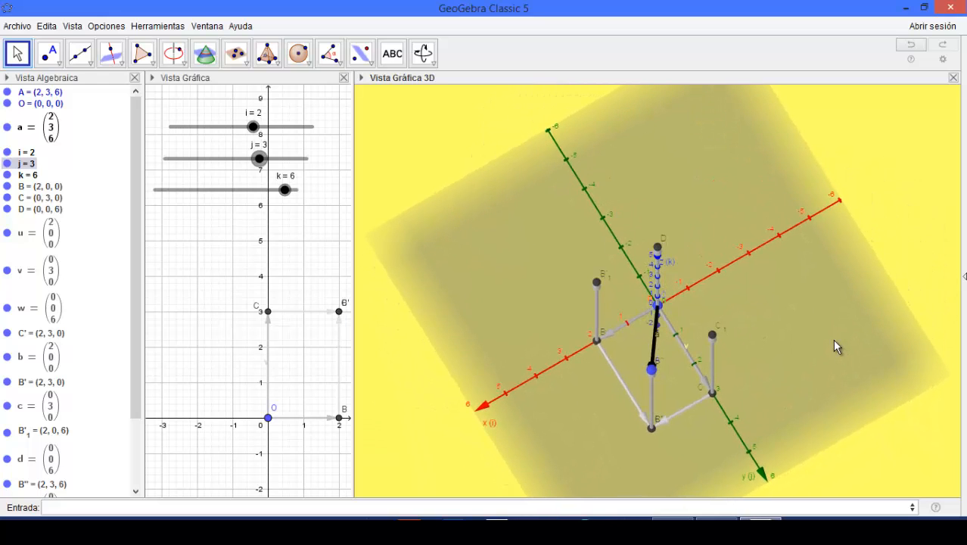
{"action": "left_click", "coordinate": [81, 53]}
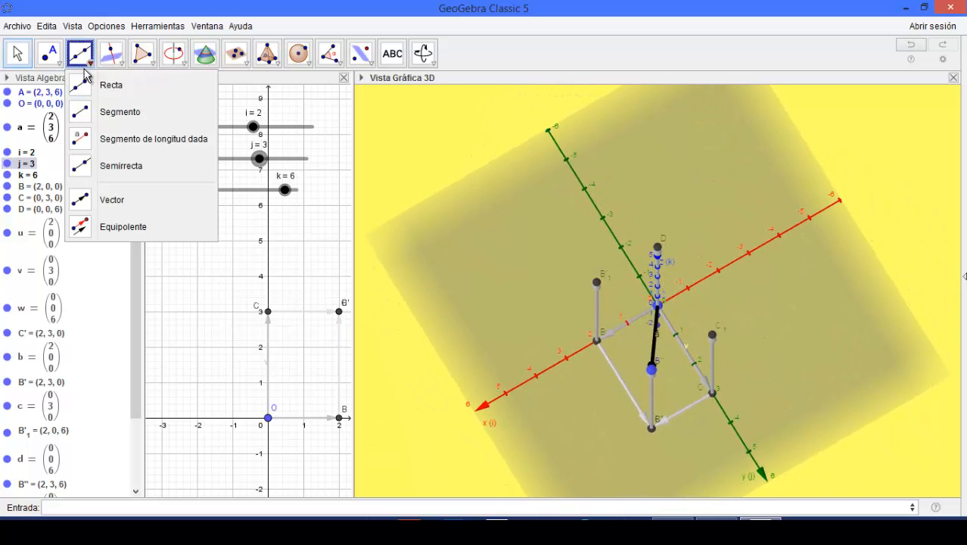
{"action": "left_click", "coordinate": [102, 225]}
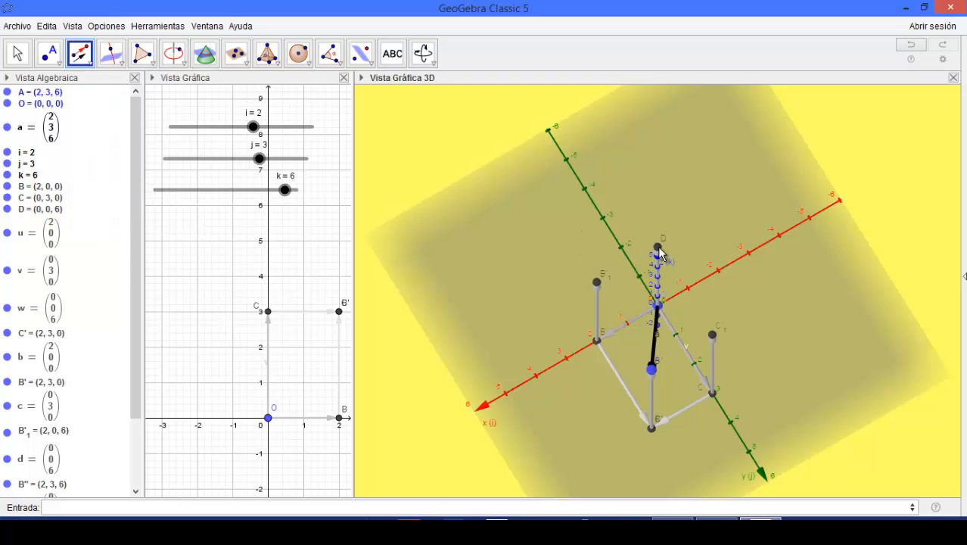
{"action": "left_click", "coordinate": [660, 254]}
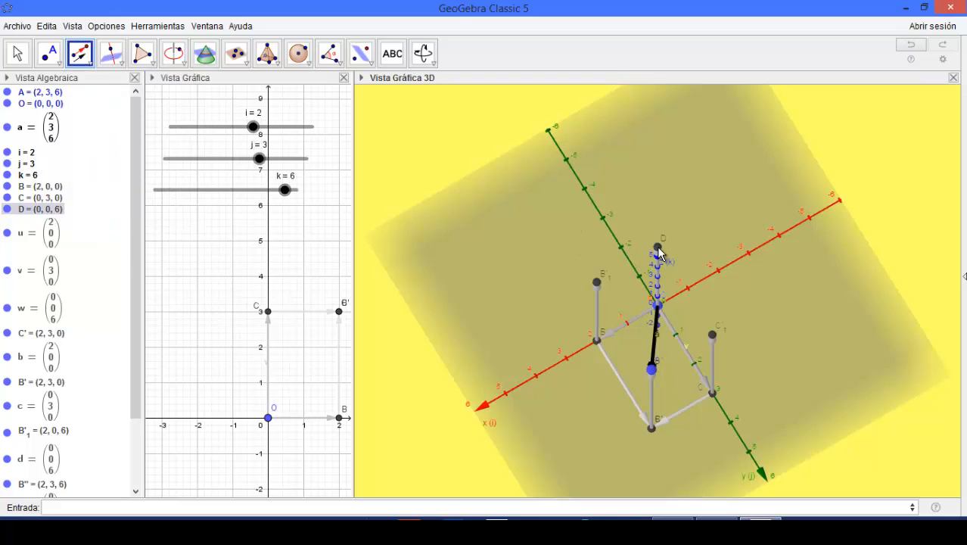
{"action": "left_click", "coordinate": [634, 327]}
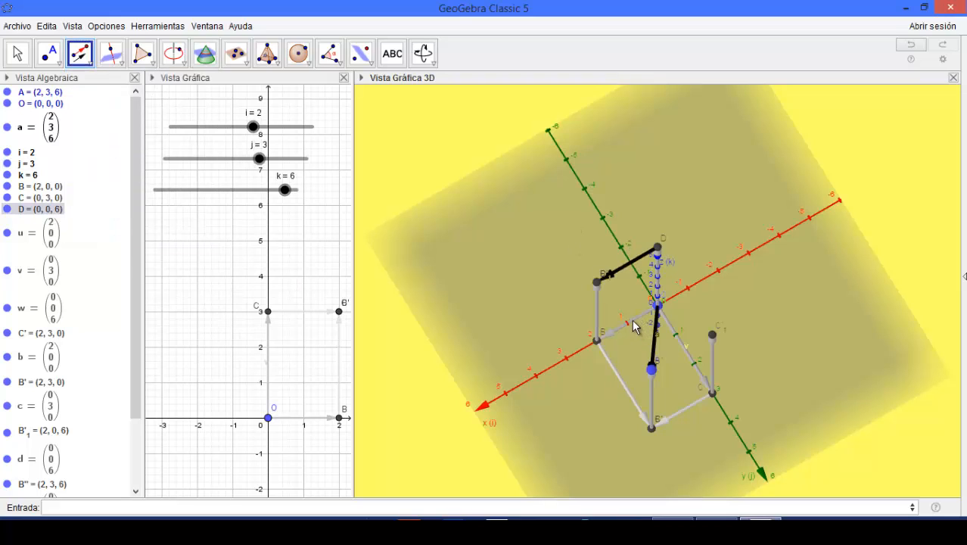
{"action": "left_click", "coordinate": [659, 255]}
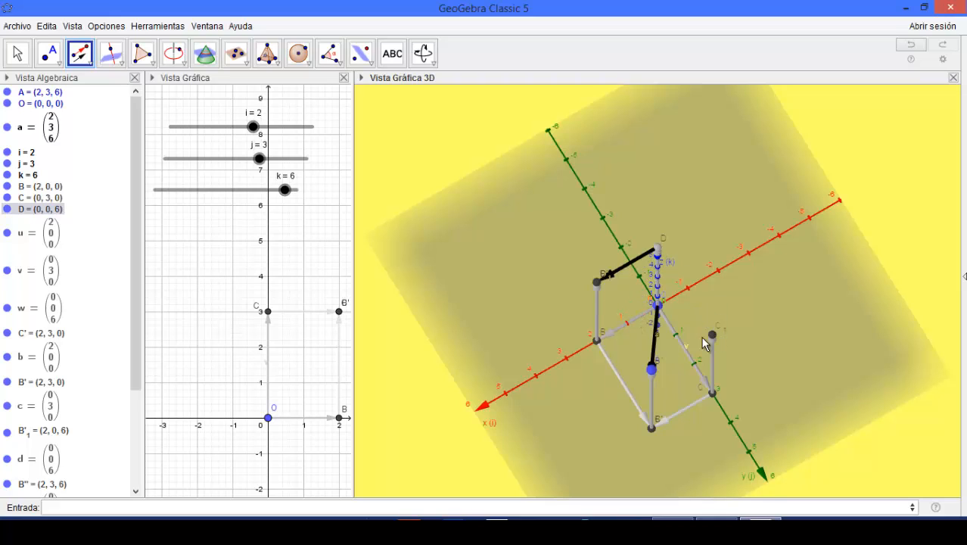
{"action": "left_click", "coordinate": [692, 361]}
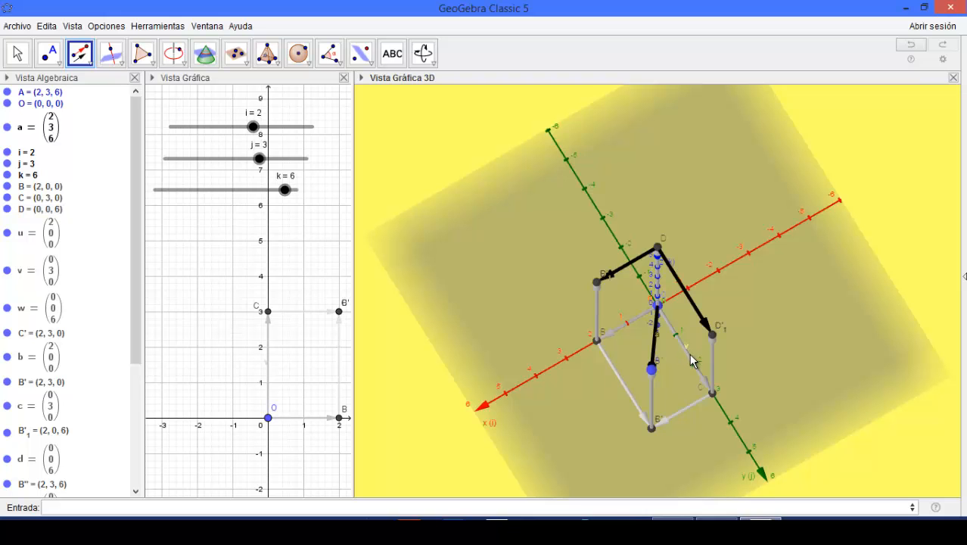
{"action": "left_click", "coordinate": [16, 60]}
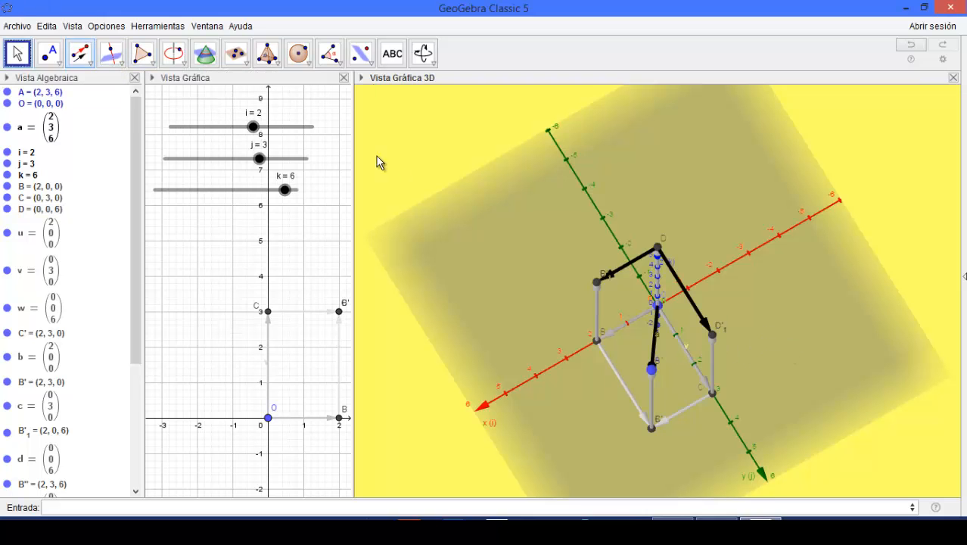
Change the colour of the vector from D parallel to the y-axis to grey 192, 192, 192.
{"action": "left_click_drag", "start_coordinate": [842, 389], "coordinate": [884, 378]}
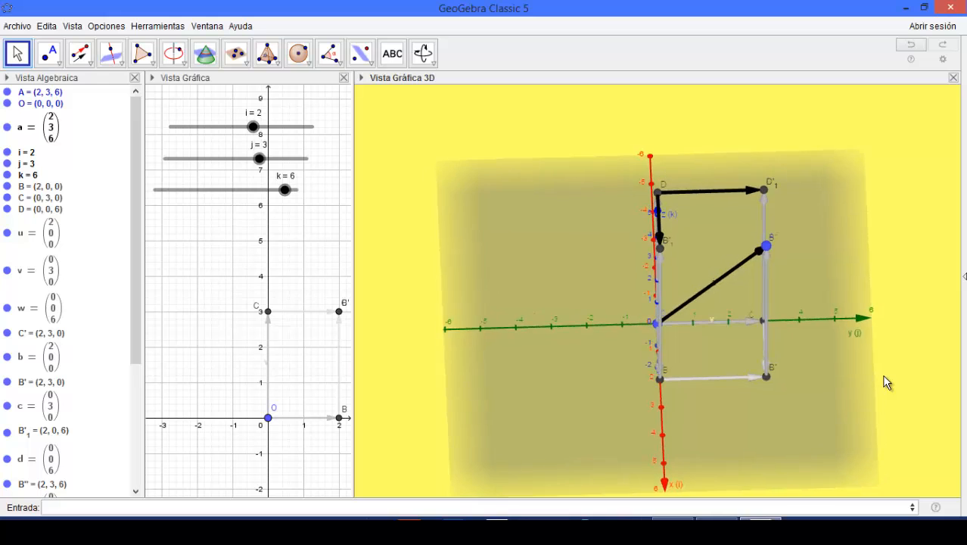
{"action": "right_click", "coordinate": [729, 194]}
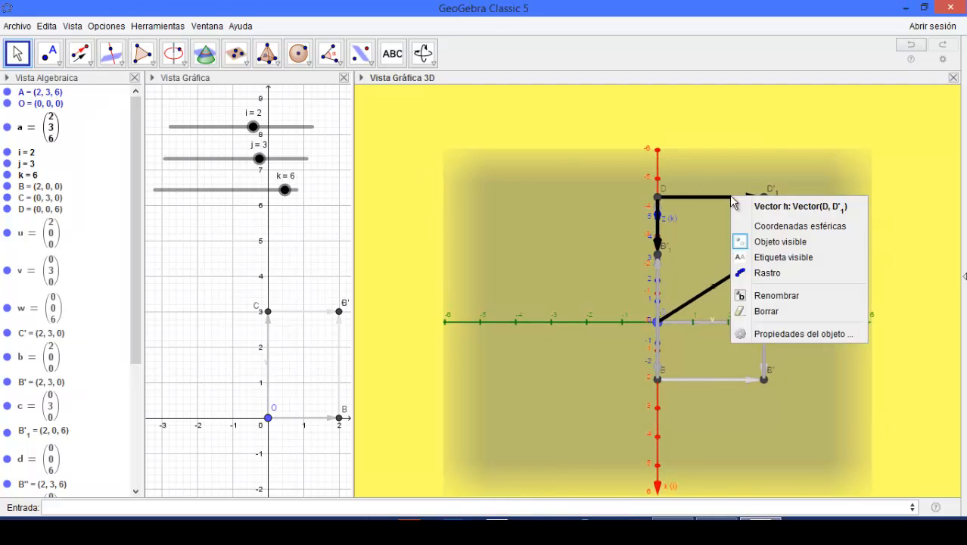
{"action": "left_click", "coordinate": [766, 334]}
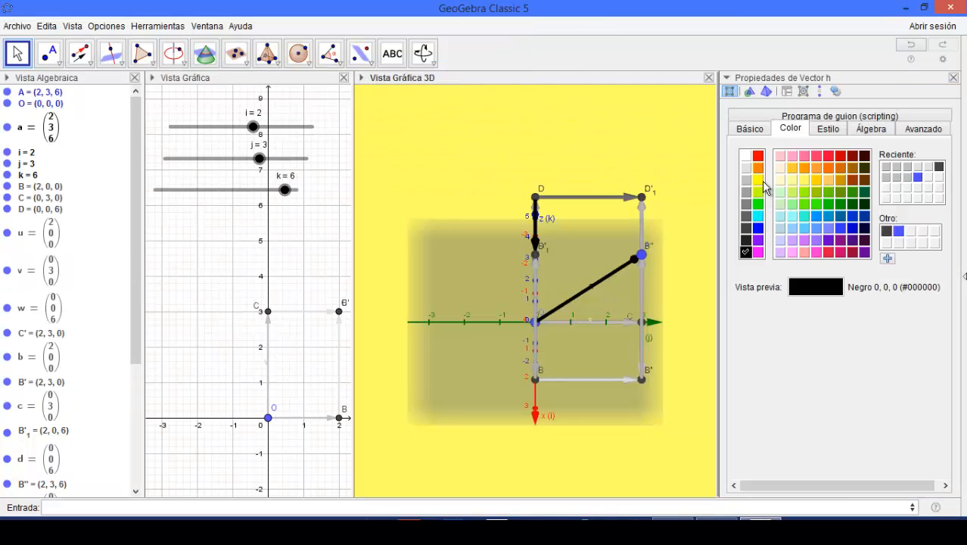
{"action": "left_click", "coordinate": [745, 179]}
{"action": "left_click", "coordinate": [955, 78]}
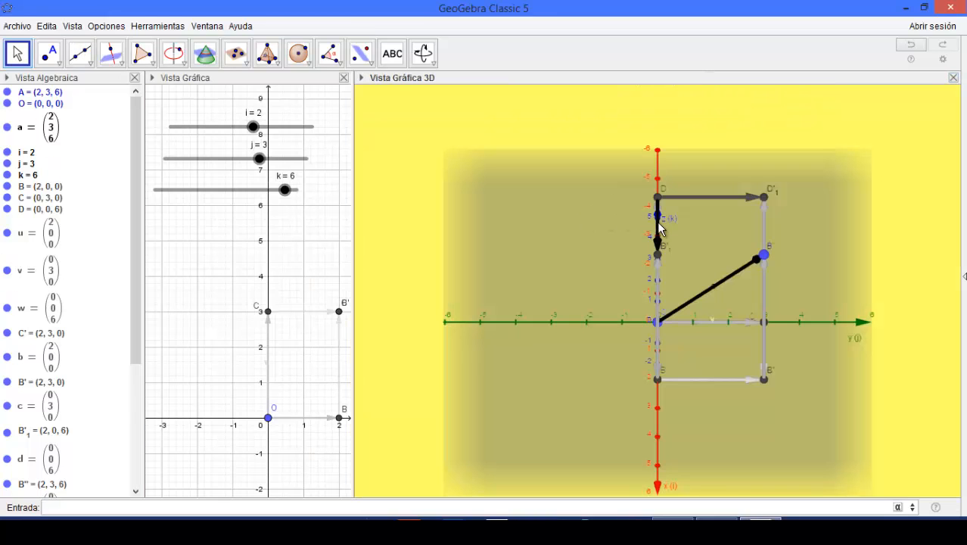
Recolour the vector from D parallel to the x-axis in grey 192, 192, 192.
{"action": "right_click", "coordinate": [658, 222]}
{"action": "left_click", "coordinate": [724, 377]}
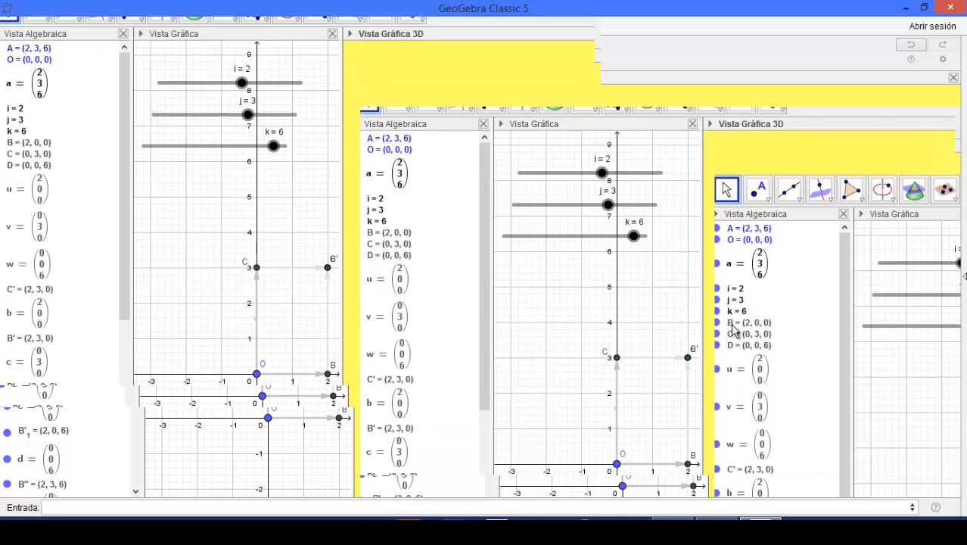
{"action": "left_click", "coordinate": [750, 180]}
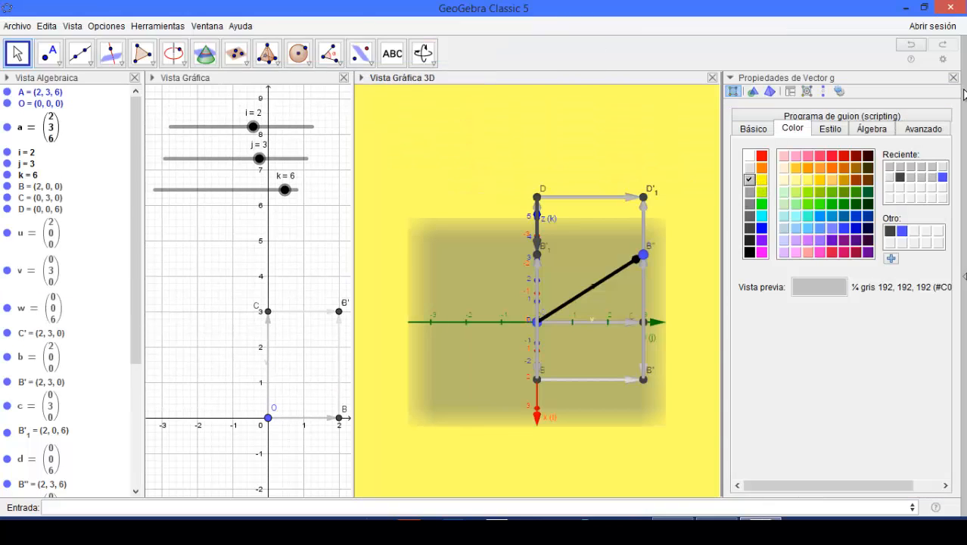
{"action": "left_click", "coordinate": [954, 78]}
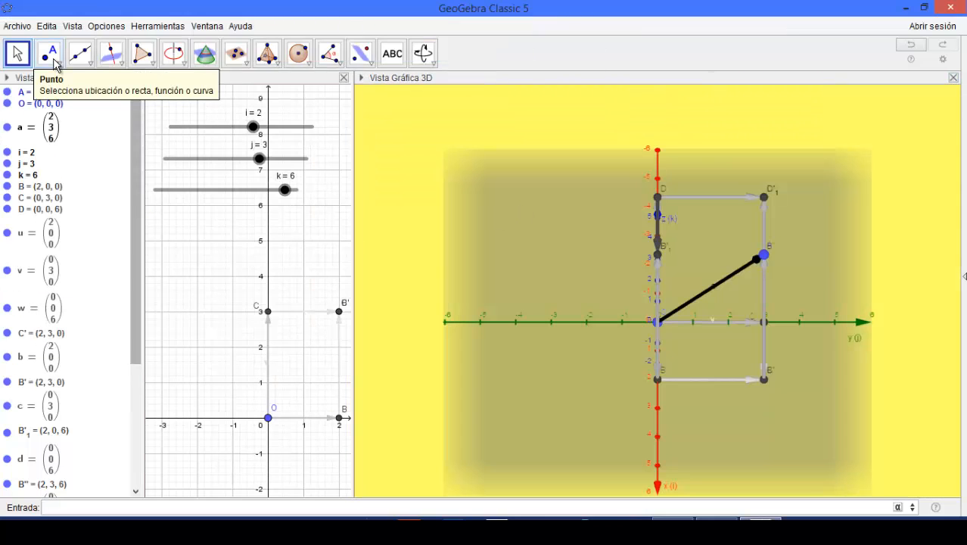
Draw an equipollent copy of the x-direction vector from the upper point above C to point A.
{"action": "left_click", "coordinate": [80, 51]}
{"action": "left_click", "coordinate": [108, 225]}
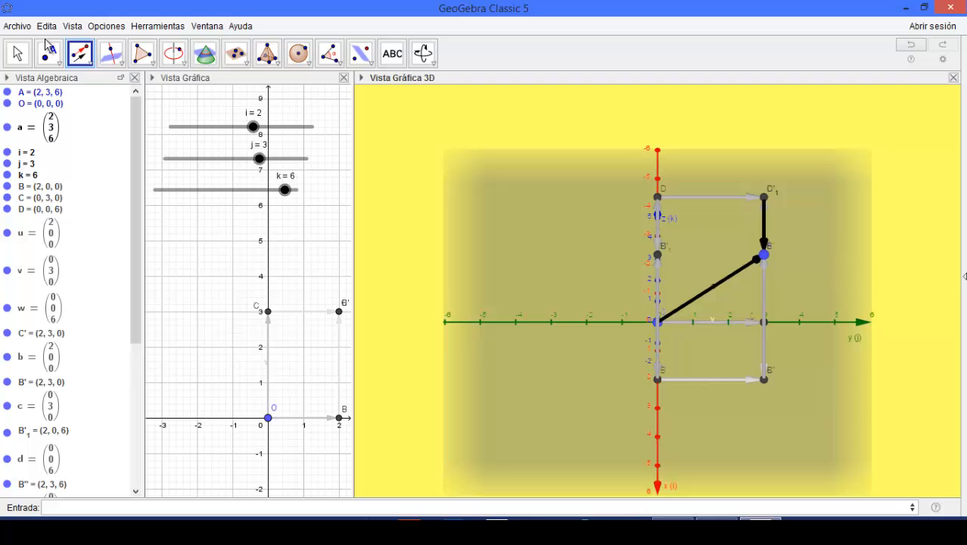
{"action": "left_click", "coordinate": [18, 53]}
Recolour the x-direction vector ending at A in grey and draw an equipollent copy of the y-direction vector from B'1 to A.
{"action": "left_click_drag", "start_coordinate": [816, 290], "coordinate": [775, 301]}
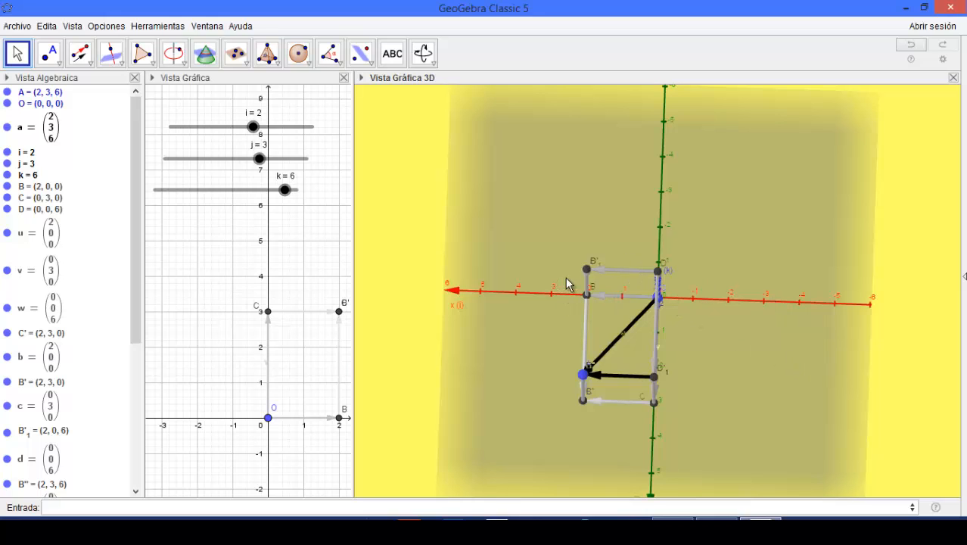
{"action": "left_click_drag", "start_coordinate": [534, 342], "coordinate": [627, 324]}
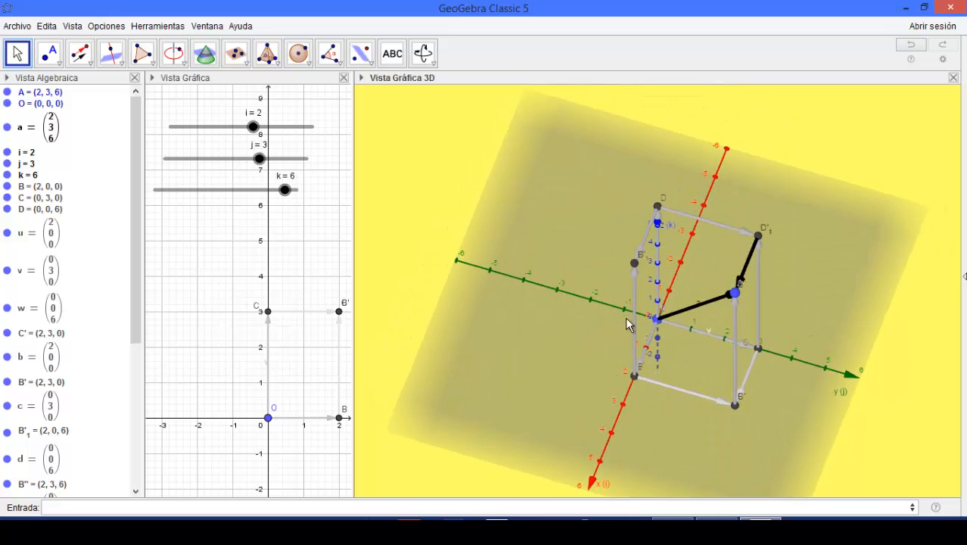
{"action": "left_click", "coordinate": [80, 53]}
{"action": "left_click", "coordinate": [117, 227]}
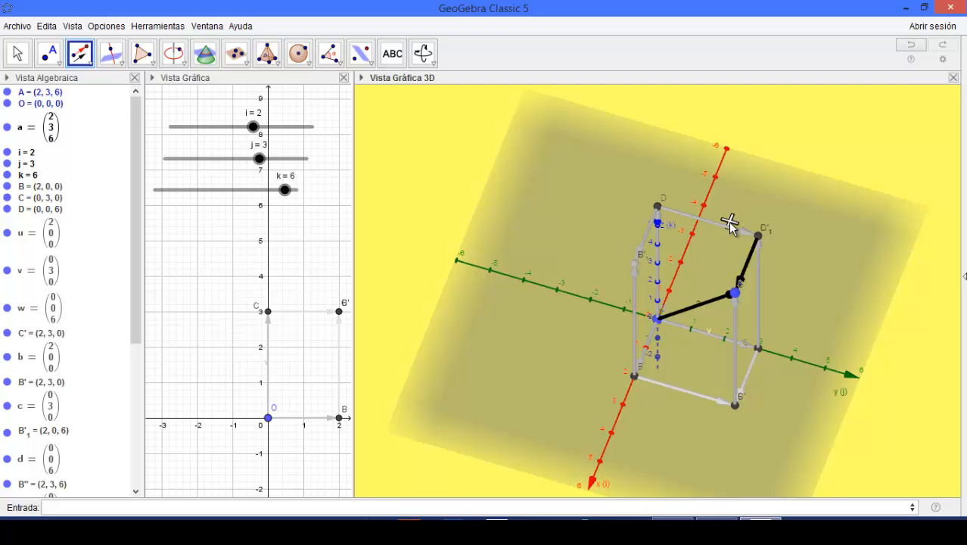
{"action": "right_click", "coordinate": [752, 262]}
{"action": "left_click", "coordinate": [795, 399]}
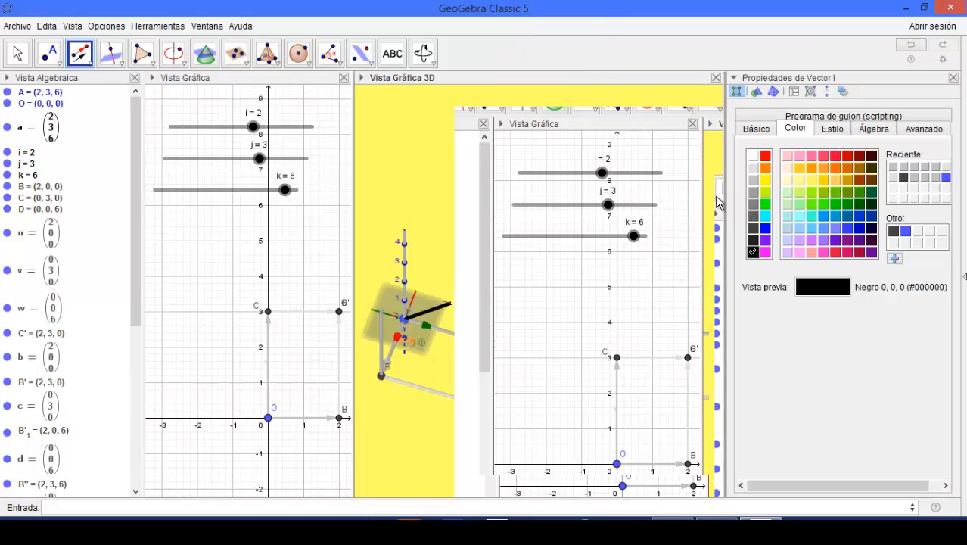
{"action": "left_click_drag", "start_coordinate": [946, 78], "coordinate": [696, 253]}
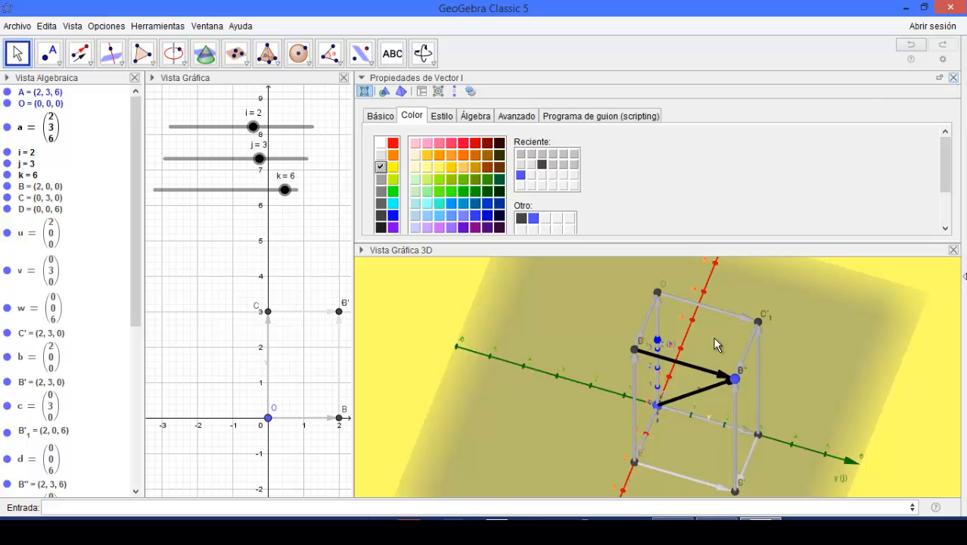
{"action": "left_click", "coordinate": [953, 78]}
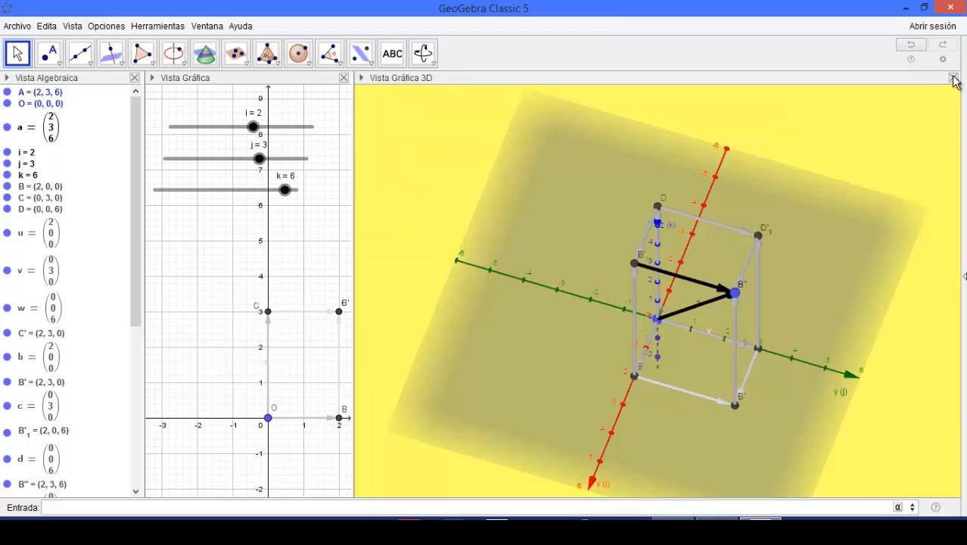
Change the colour of the y-direction vector from B'1 to A to grey.
{"action": "right_click", "coordinate": [685, 281]}
{"action": "left_click", "coordinate": [726, 412]}
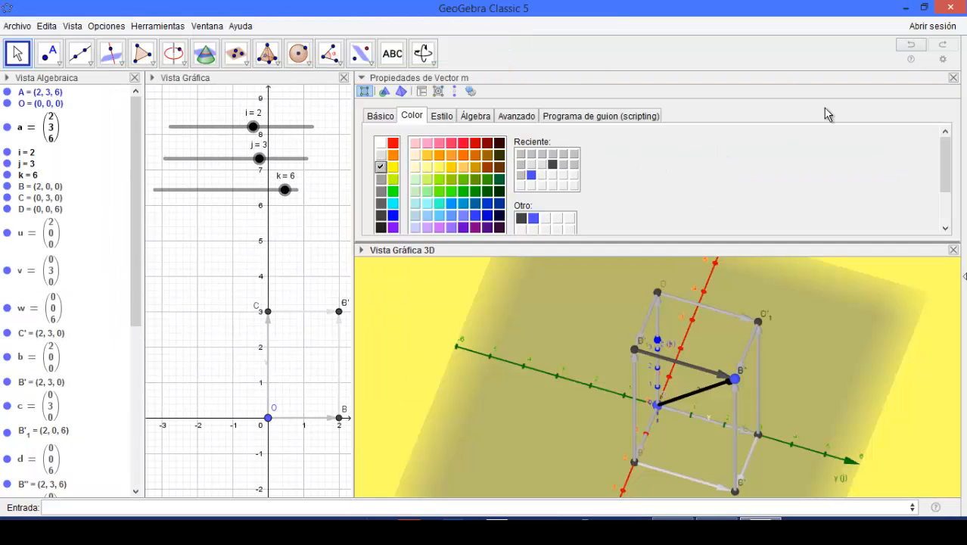
{"action": "left_click", "coordinate": [954, 78]}
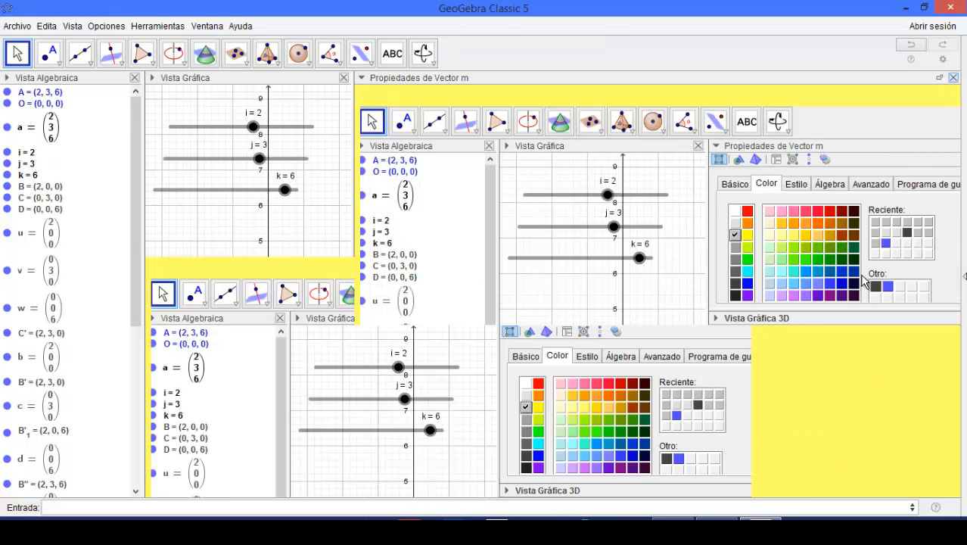
Hide points B, C, D and all auxiliary component points and vectors, leaving O, A, vector a and sliders i, j, k displayed.
{"action": "right_click_drag", "start_coordinate": [863, 301], "coordinate": [870, 280]}
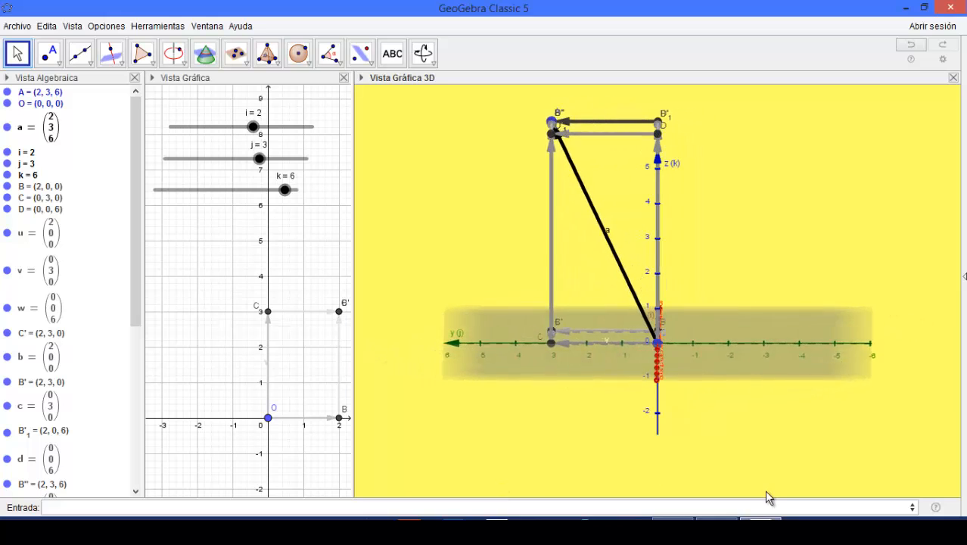
{"action": "left_click_drag", "start_coordinate": [554, 381], "coordinate": [657, 386]}
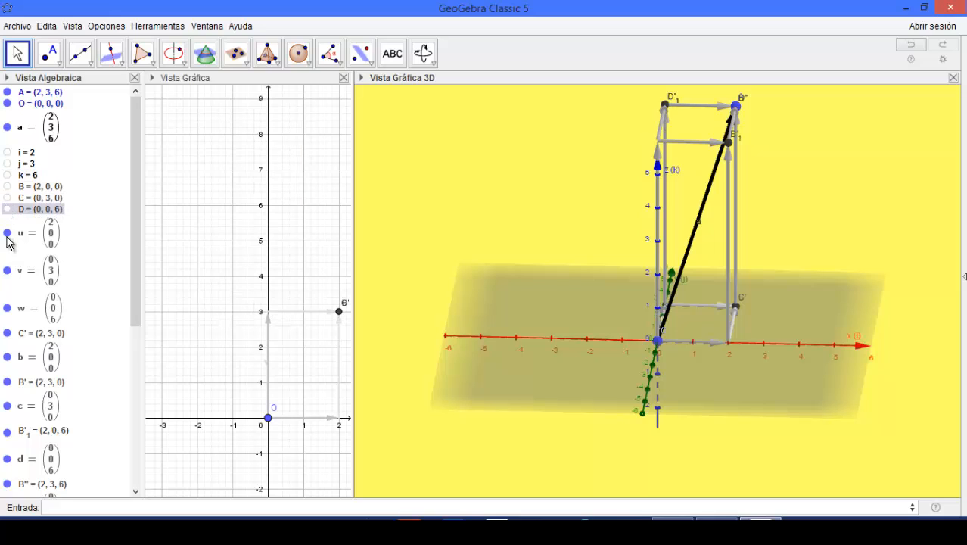
{"action": "left_click", "coordinate": [7, 233]}
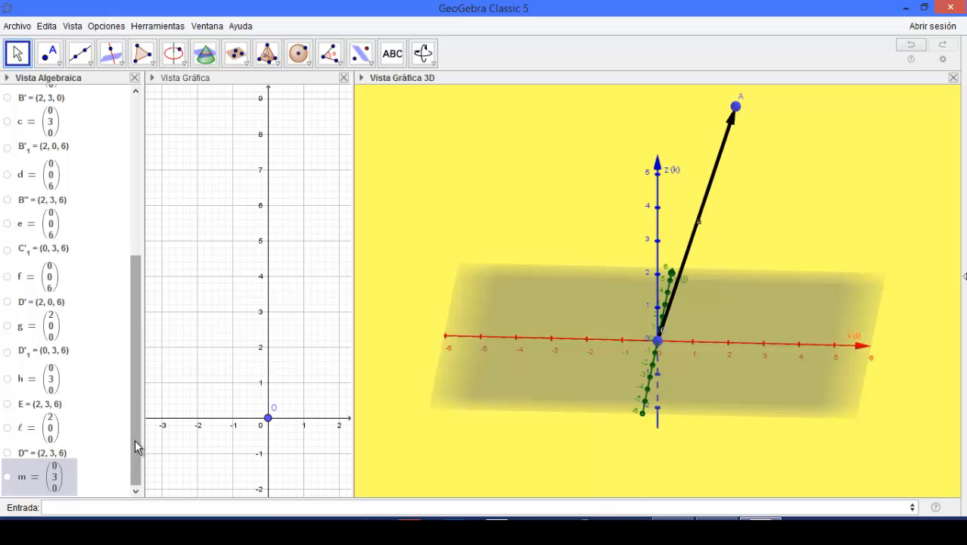
{"action": "left_click_drag", "start_coordinate": [135, 442], "coordinate": [133, 223]}
{"action": "left_click_drag", "start_coordinate": [627, 371], "coordinate": [552, 371]}
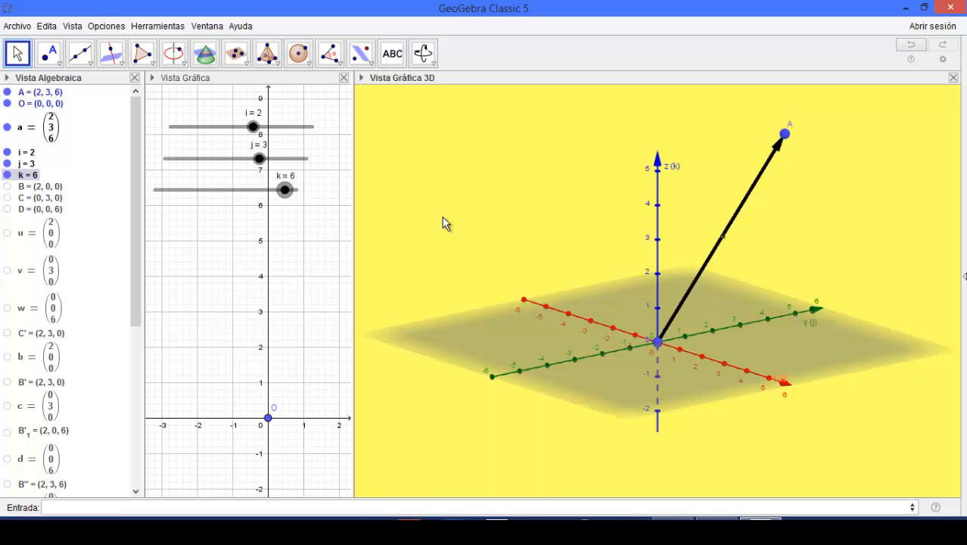
Add a distance measurement label between the origin O and point A in the 3D view.
{"action": "left_click_drag", "start_coordinate": [864, 333], "coordinate": [831, 343]}
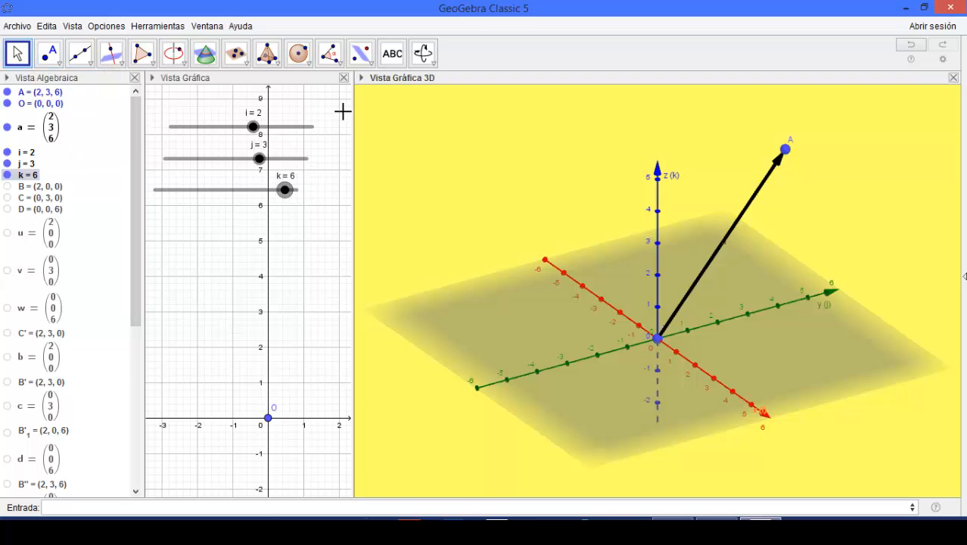
{"action": "left_click", "coordinate": [274, 230]}
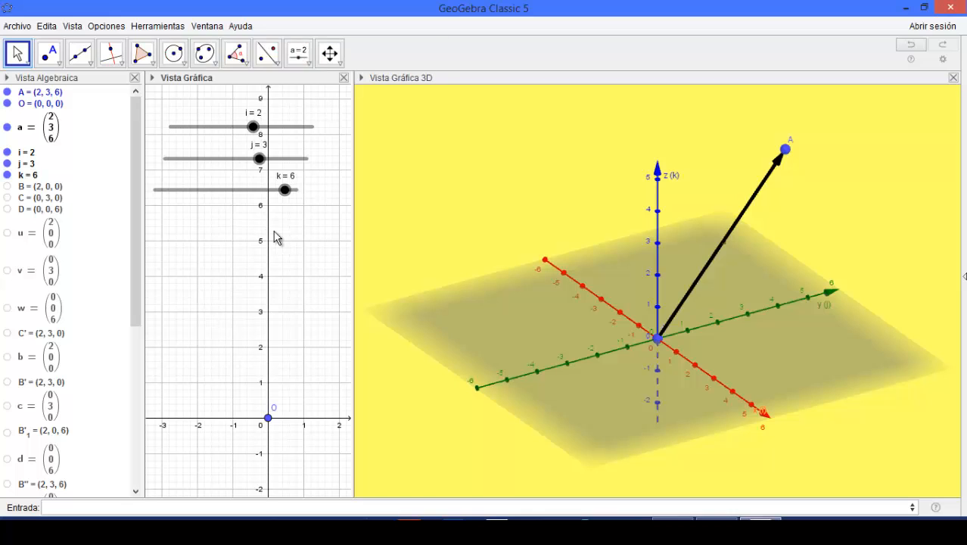
{"action": "left_click", "coordinate": [306, 68]}
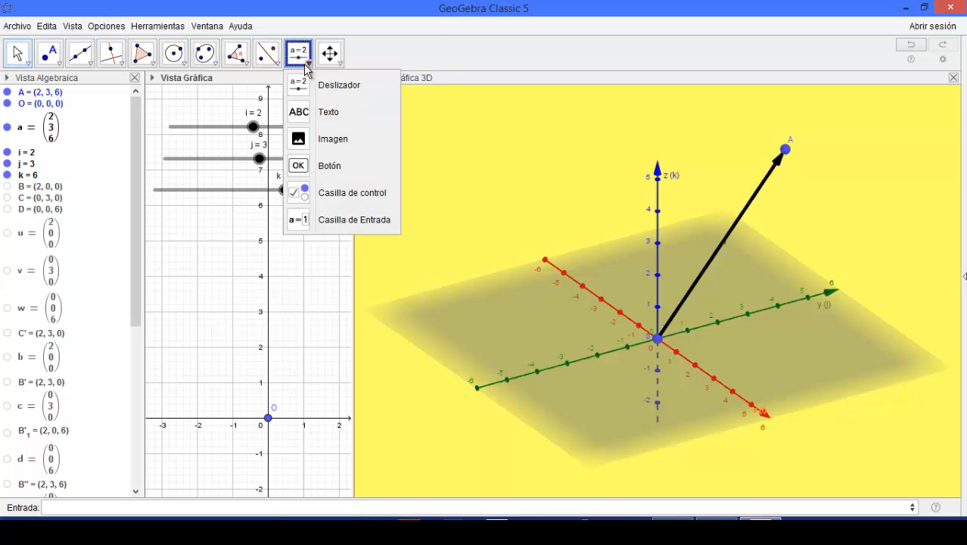
{"action": "left_click", "coordinate": [267, 53]}
{"action": "mouse_move", "coordinate": [229, 68]}
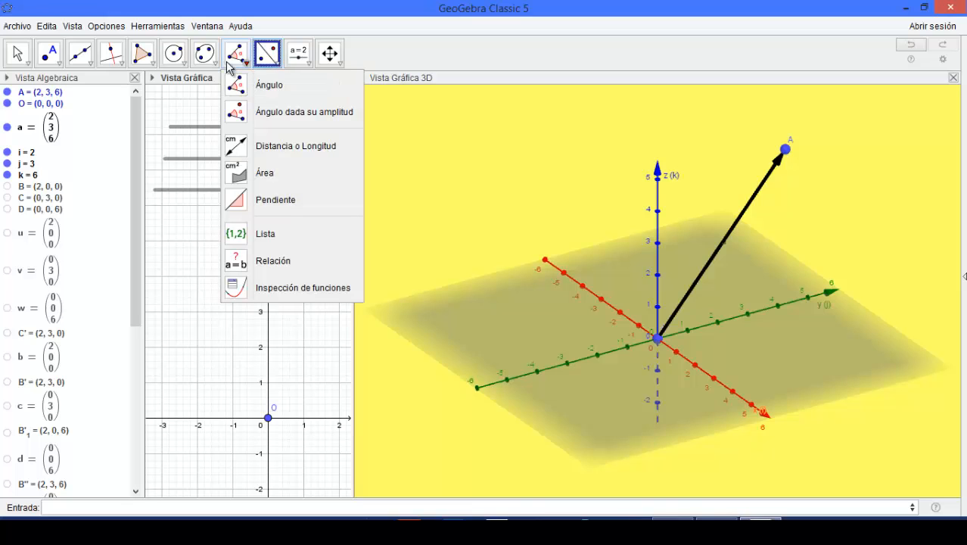
{"action": "left_click", "coordinate": [267, 151]}
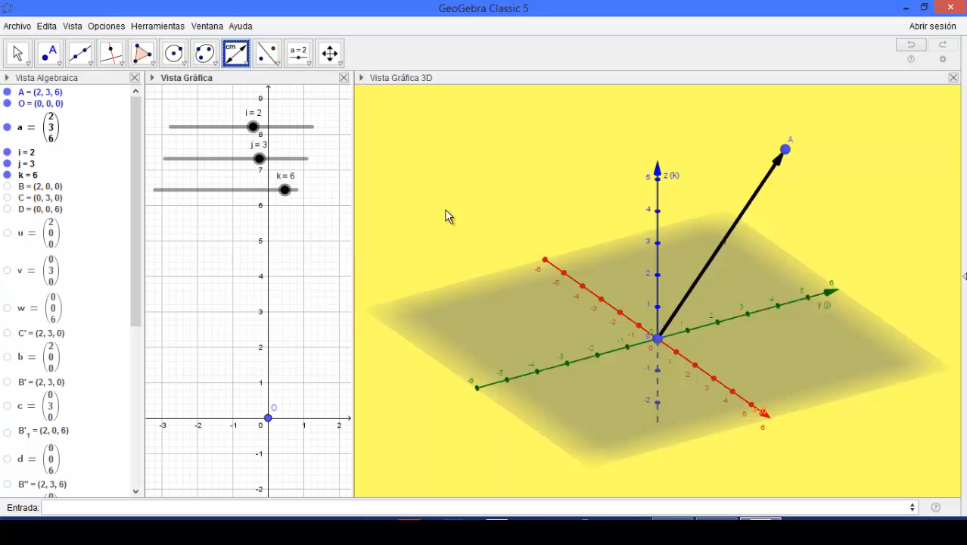
{"action": "left_click", "coordinate": [658, 342]}
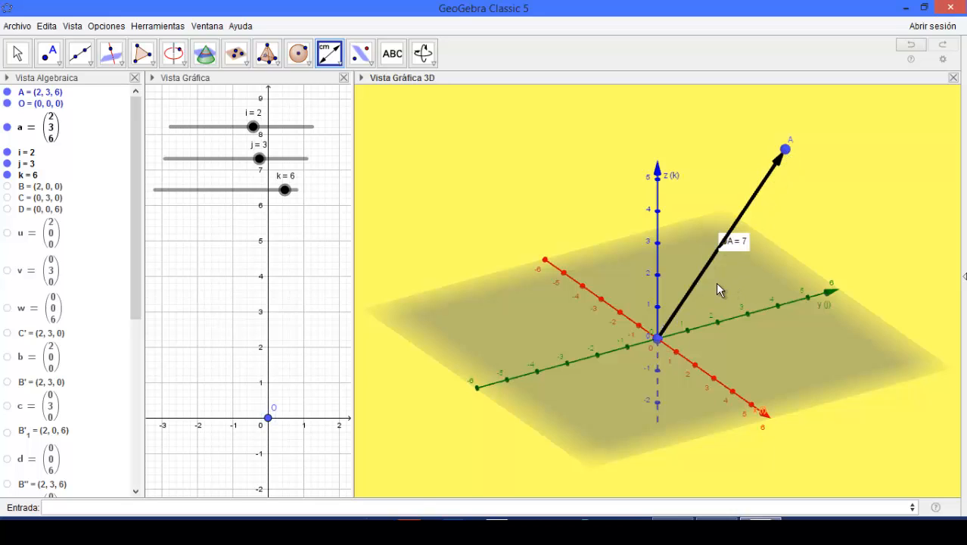
{"action": "left_click", "coordinate": [17, 53]}
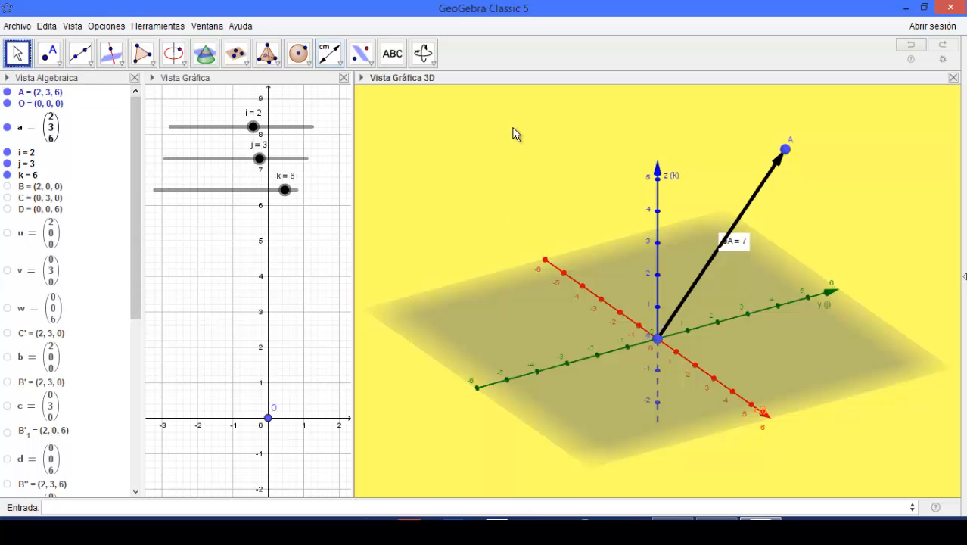
Create the unit vector of a with the command VectorUnitario(a).
{"action": "left_click_drag", "start_coordinate": [745, 288], "coordinate": [764, 277]}
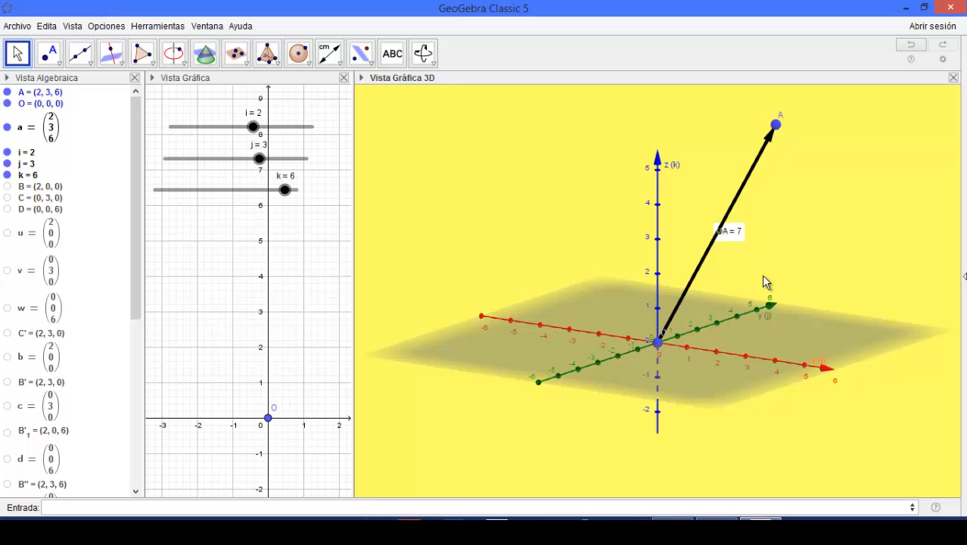
{"action": "mouse_move", "coordinate": [763, 276]}
{"action": "left_mouse_down"}
{"action": "mouse_move", "coordinate": [751, 300]}
{"action": "mouse_move", "coordinate": [741, 293]}
{"action": "mouse_move", "coordinate": [769, 285]}
{"action": "mouse_move", "coordinate": [739, 299]}
{"action": "mouse_move", "coordinate": [734, 276]}
{"action": "mouse_move", "coordinate": [786, 283]}
{"action": "mouse_move", "coordinate": [766, 297]}
{"action": "mouse_move", "coordinate": [757, 290]}
{"action": "left_mouse_up"}
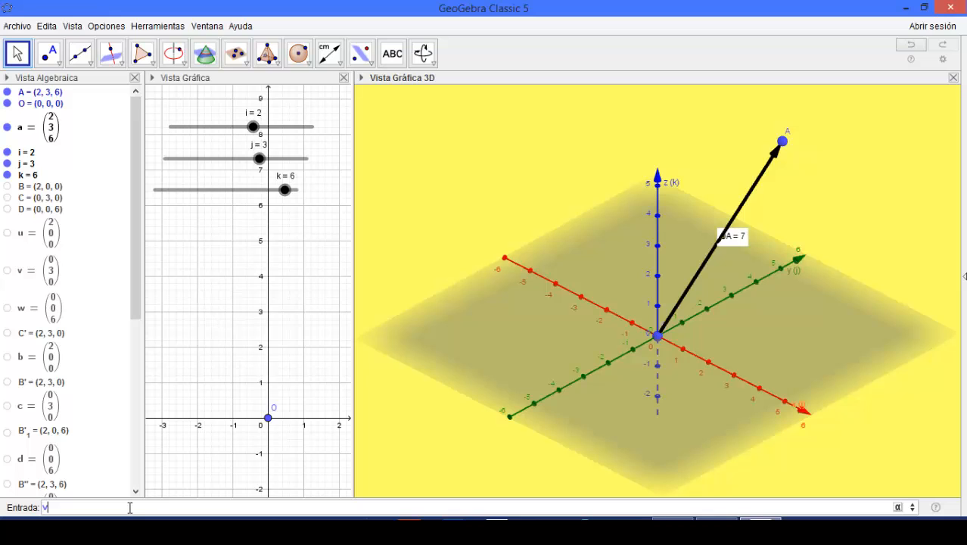
{"action": "type", "text": "ector"}
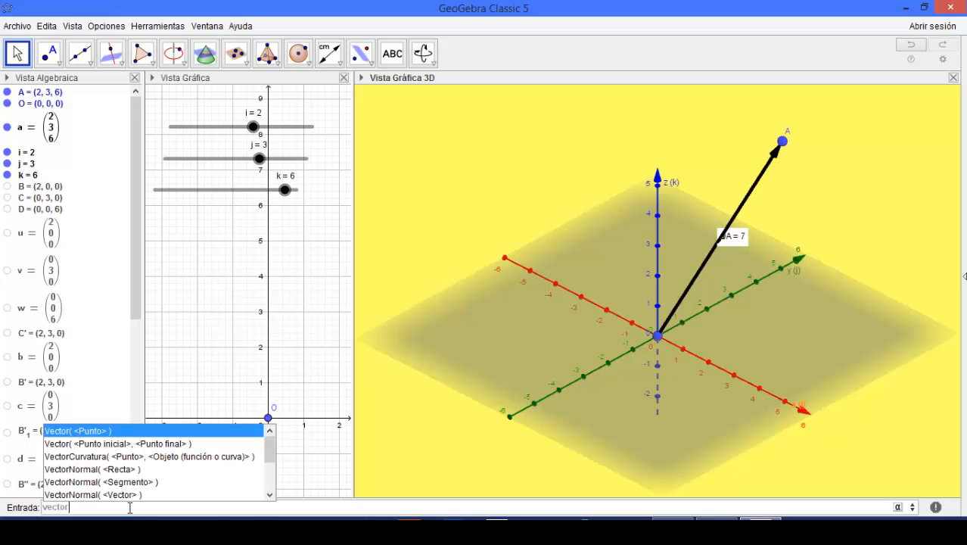
{"action": "type", "text": "uni"}
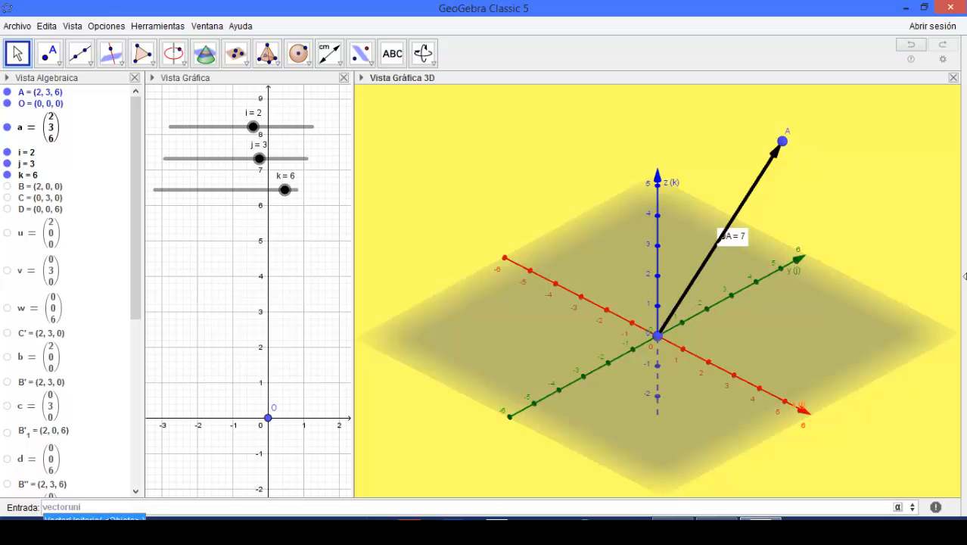
{"action": "key", "text": "Return"}
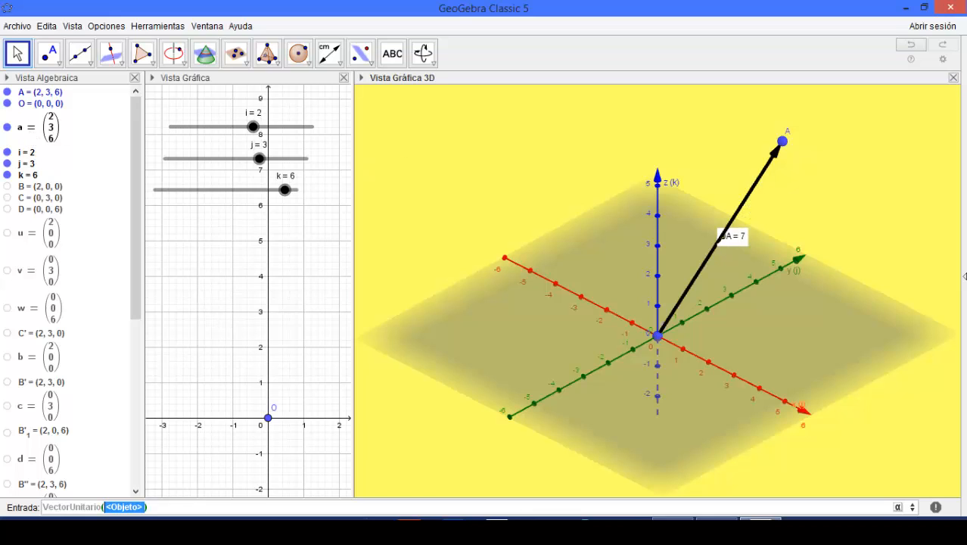
{"action": "type", "text": "a"}
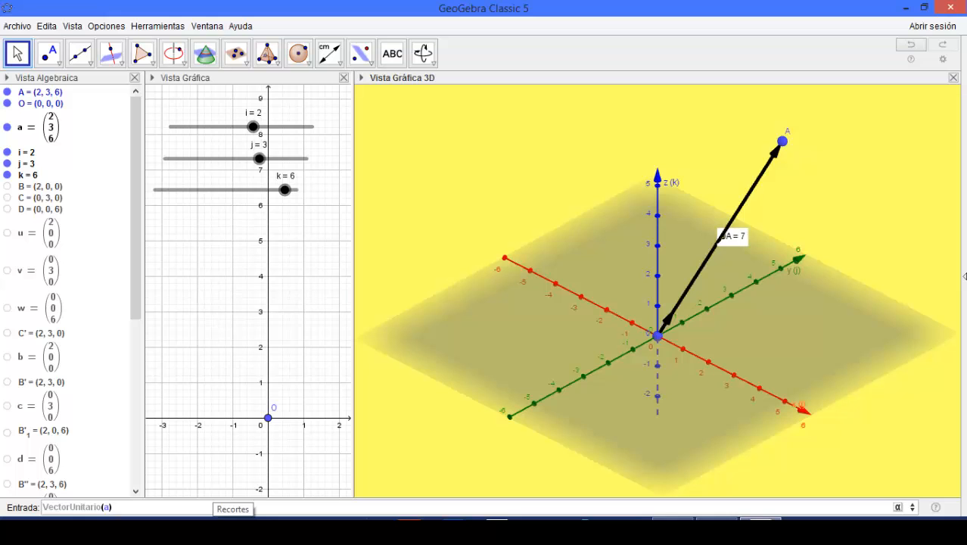
{"action": "key", "text": "Return"}
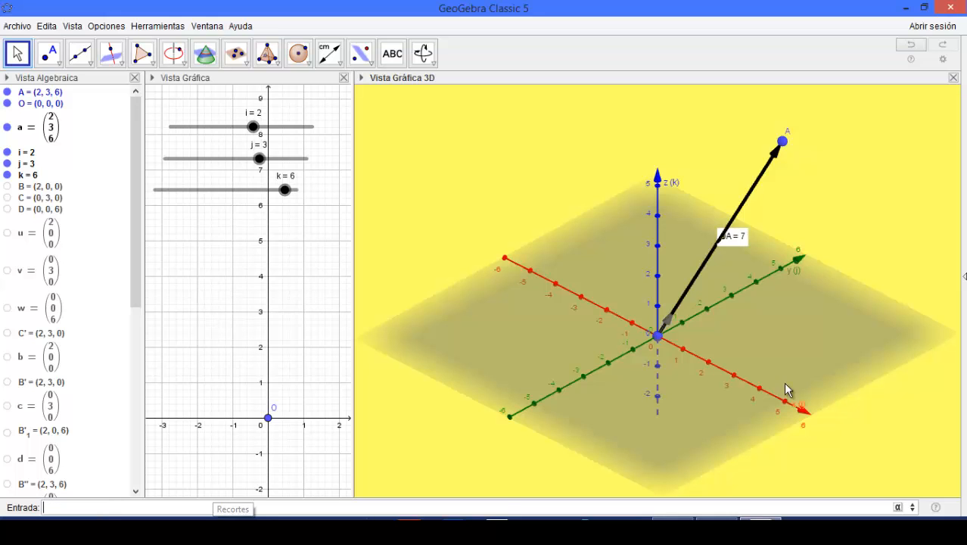
Change the colour of the unit vector at the origin to red.
{"action": "left_click_drag", "start_coordinate": [706, 371], "coordinate": [684, 338]}
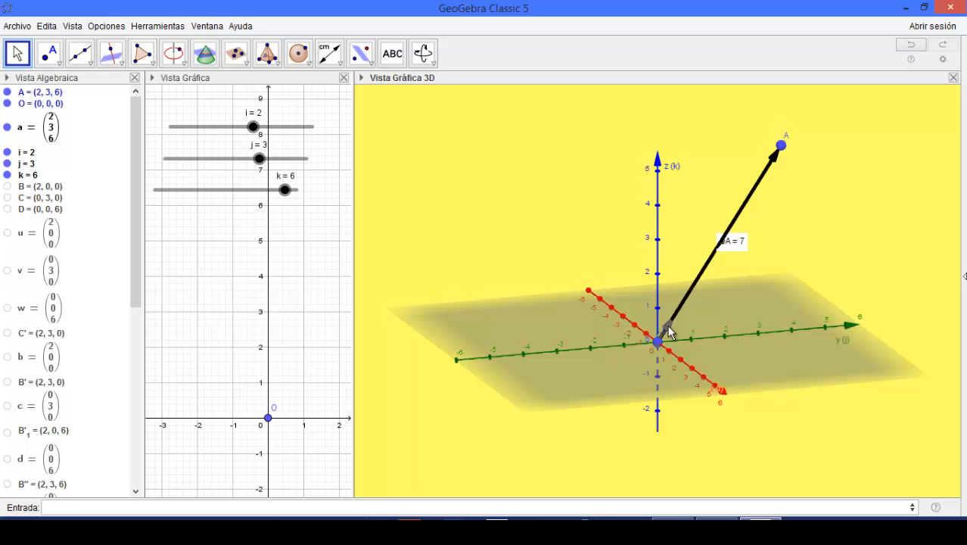
{"action": "right_click", "coordinate": [669, 333]}
{"action": "left_click", "coordinate": [730, 479]}
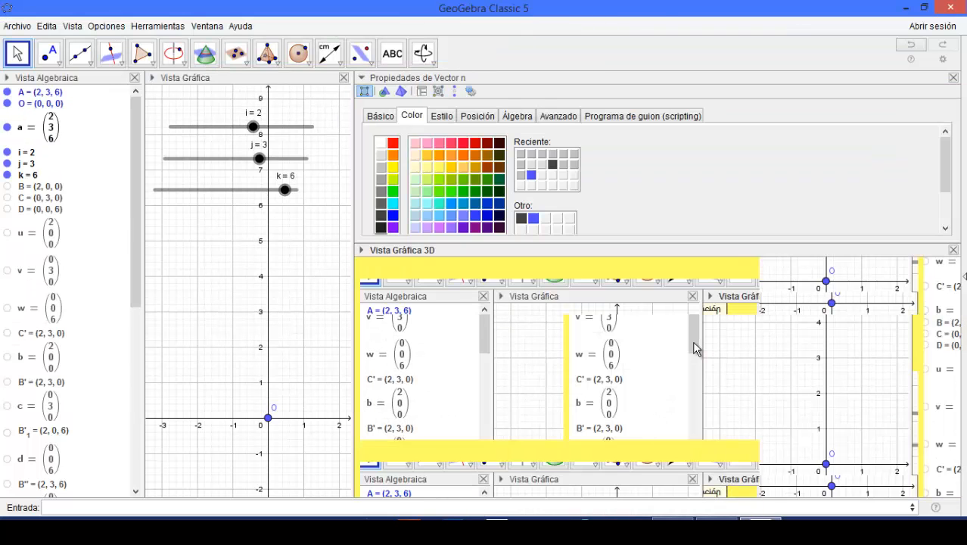
{"action": "left_click", "coordinate": [394, 168]}
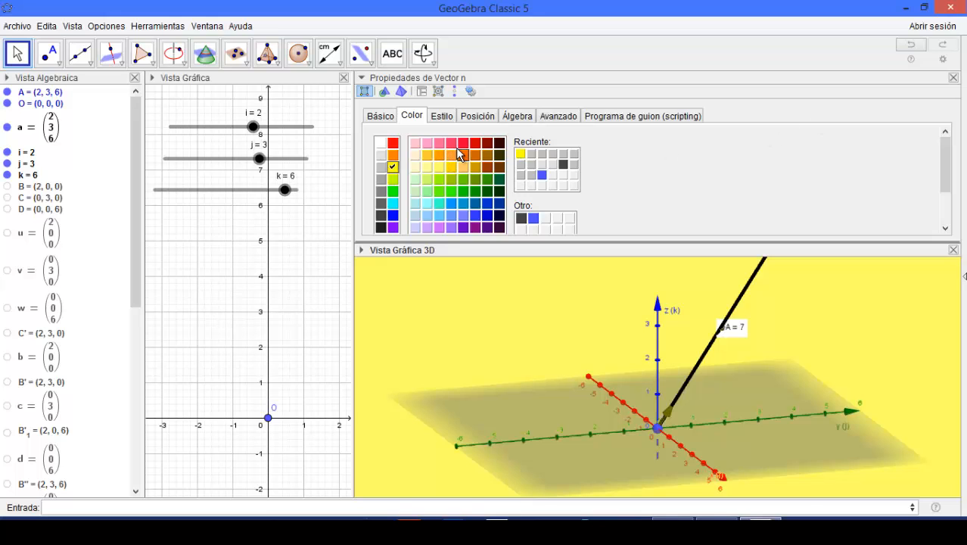
{"action": "left_click", "coordinate": [393, 144]}
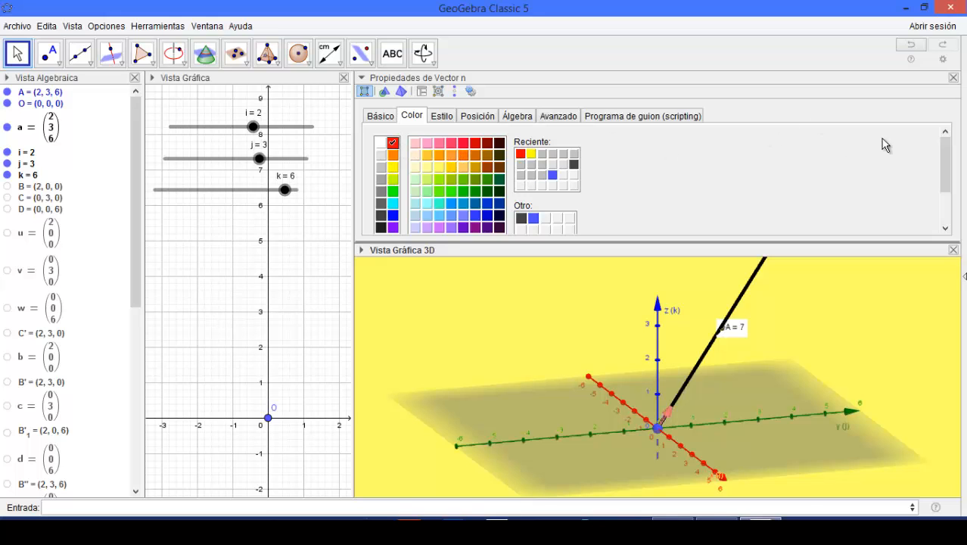
{"action": "left_click", "coordinate": [954, 78]}
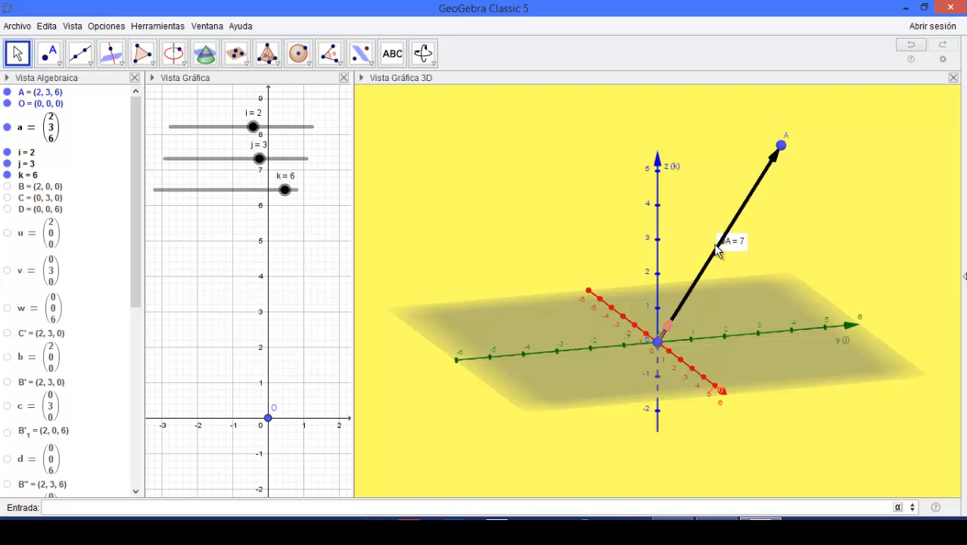
Hide the red unit vector n in the 3D view.
{"action": "left_click_drag", "start_coordinate": [737, 320], "coordinate": [644, 350]}
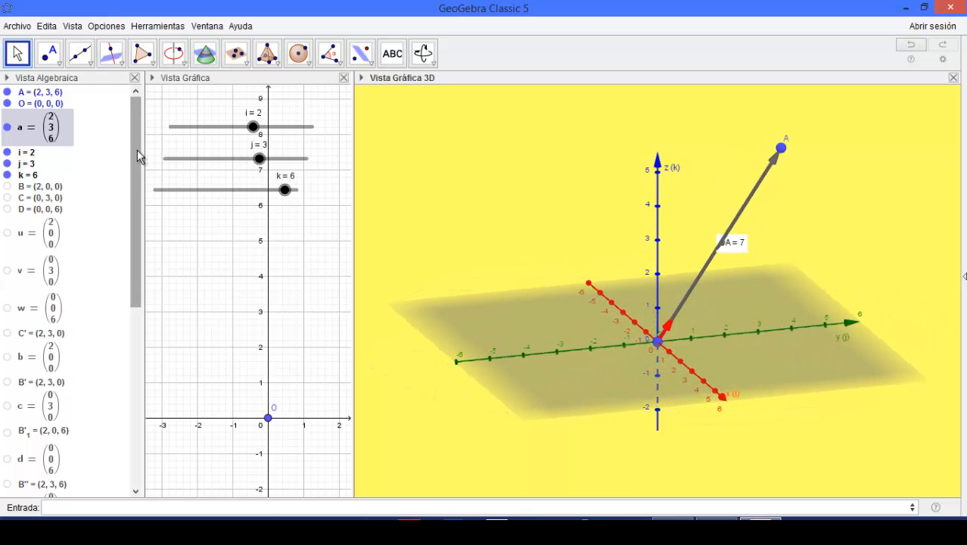
{"action": "left_click_drag", "start_coordinate": [137, 150], "coordinate": [123, 387]}
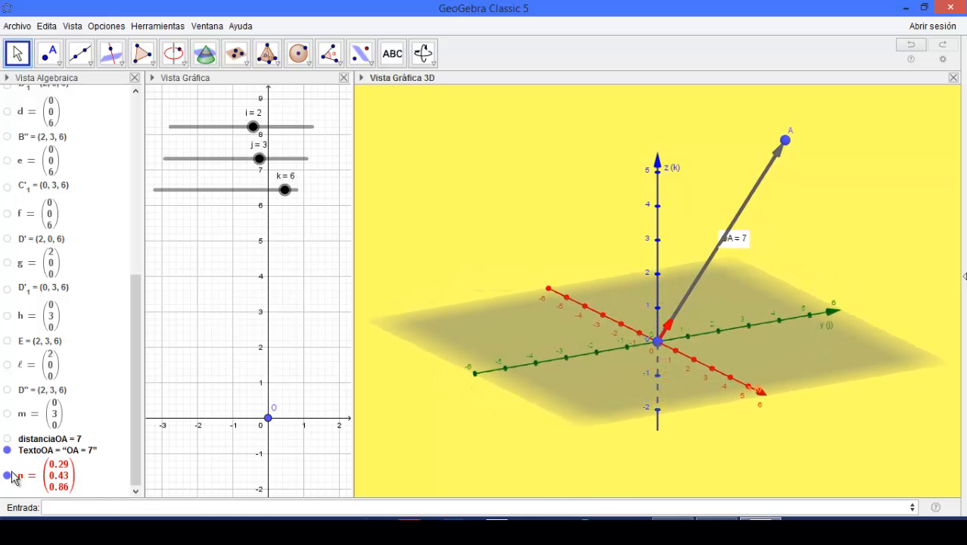
{"action": "left_click", "coordinate": [505, 411]}
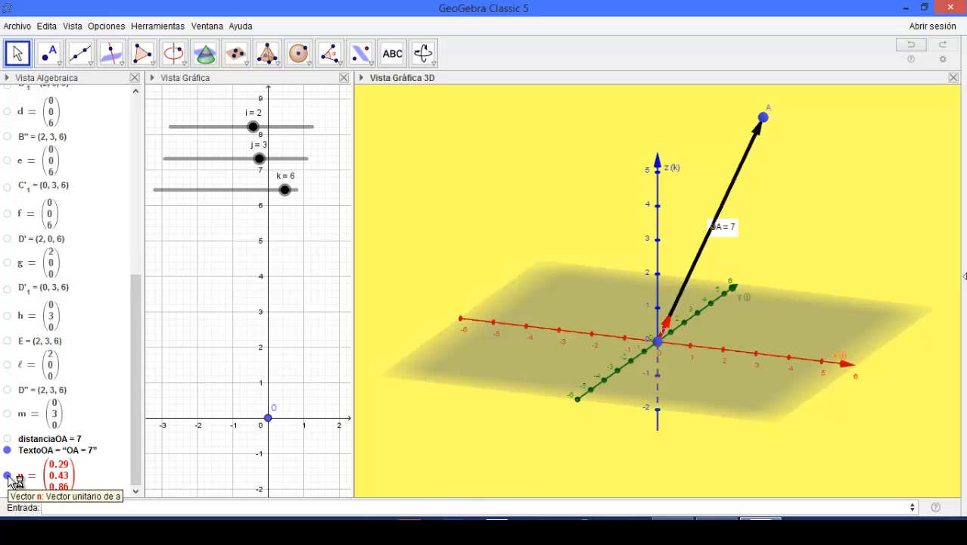
{"action": "left_click", "coordinate": [8, 475]}
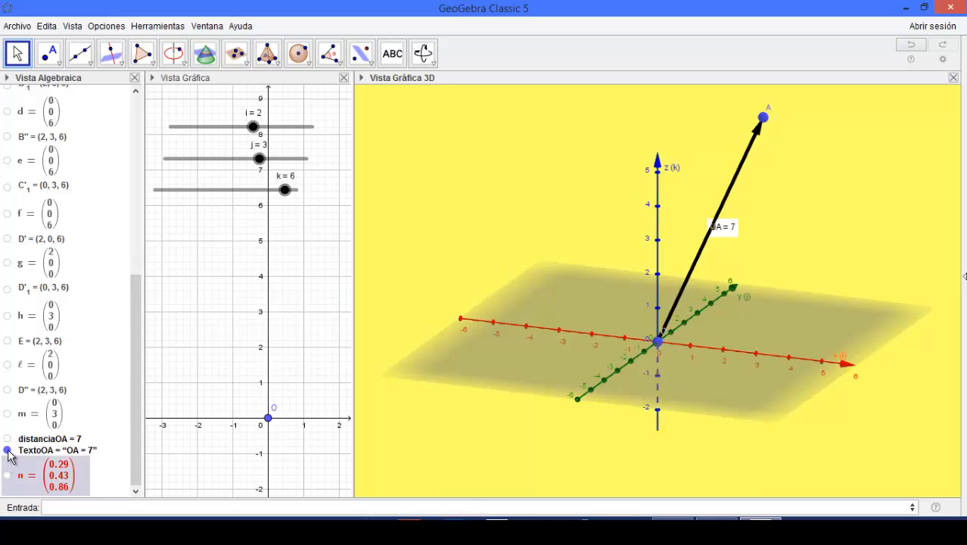
Hide the OA length text, the black vector a and its endpoint A in the 3D view.
{"action": "left_click", "coordinate": [8, 452]}
{"action": "left_click_drag", "start_coordinate": [136, 444], "coordinate": [90, 146]}
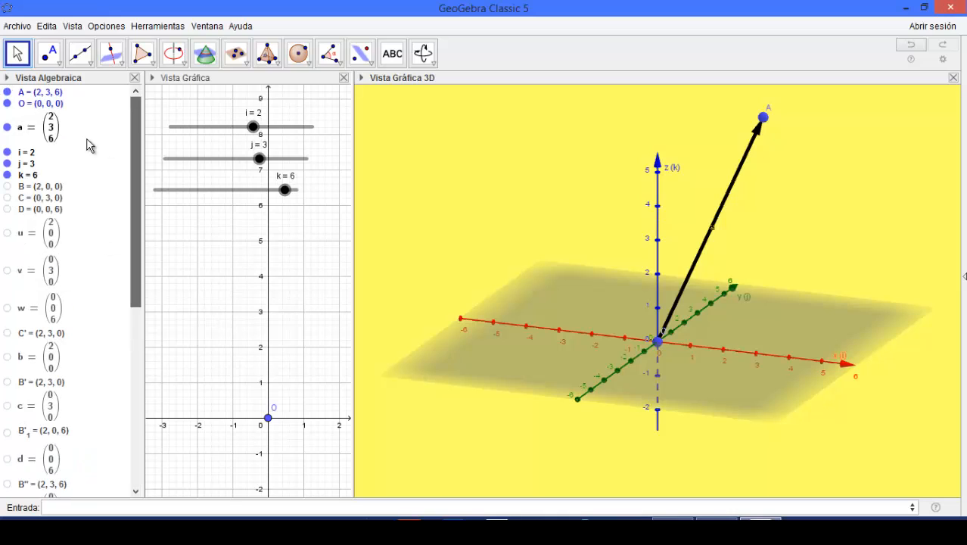
{"action": "left_click", "coordinate": [8, 127]}
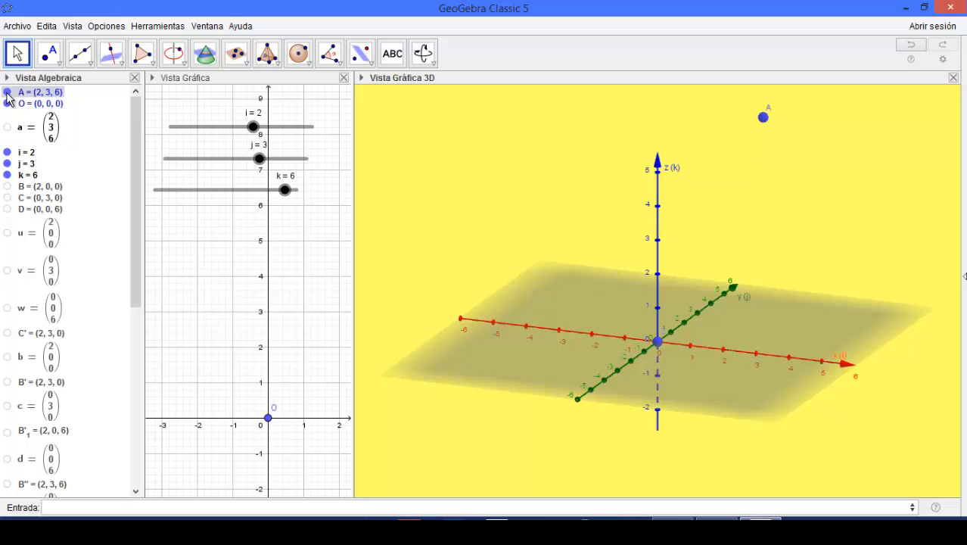
Show the axis points B, C and D together with the component vectors u, v and w.
{"action": "left_click", "coordinate": [7, 186]}
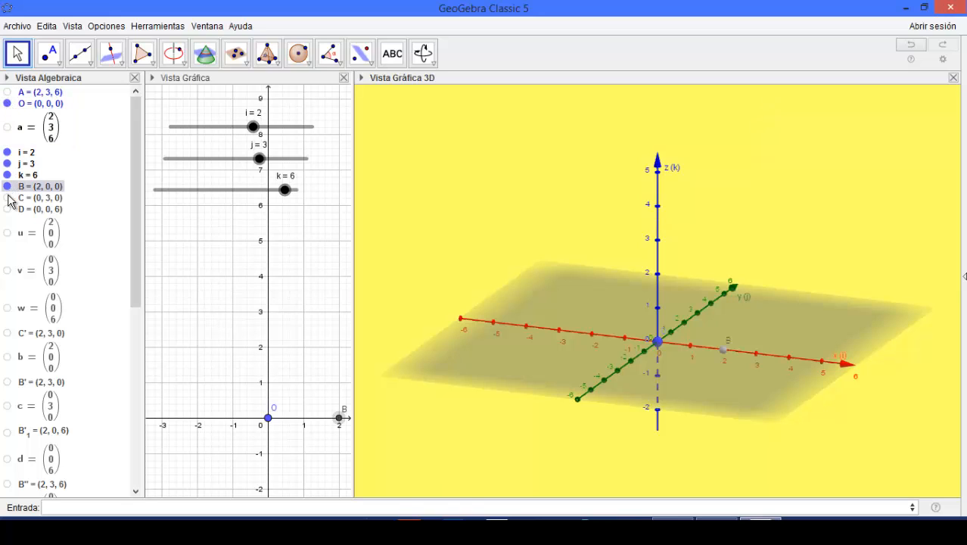
{"action": "left_click", "coordinate": [6, 198]}
{"action": "left_click", "coordinate": [7, 209]}
{"action": "left_click", "coordinate": [7, 232]}
{"action": "left_click", "coordinate": [7, 271]}
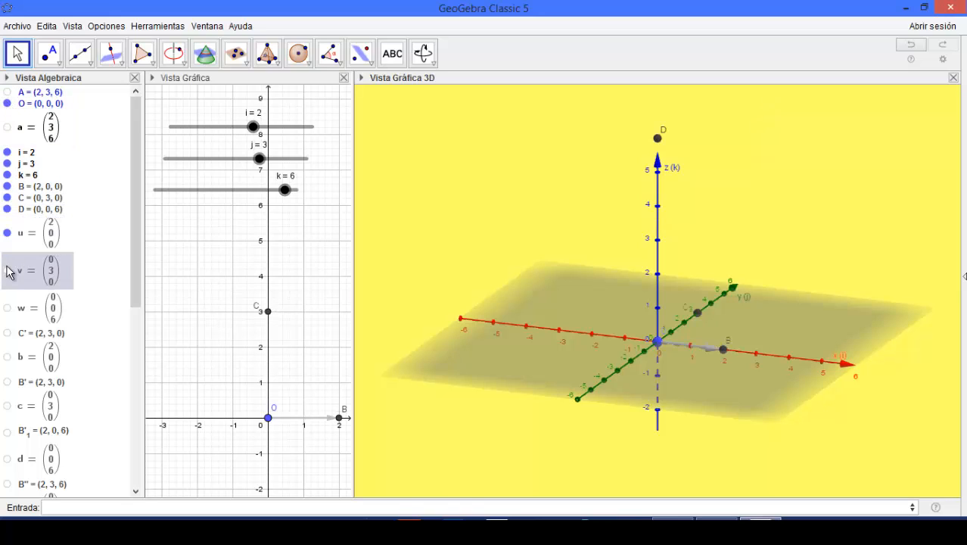
{"action": "left_click", "coordinate": [8, 308]}
Show the base-plane points C' and B' and the vectors b and c that close the box's base.
{"action": "left_click", "coordinate": [7, 333]}
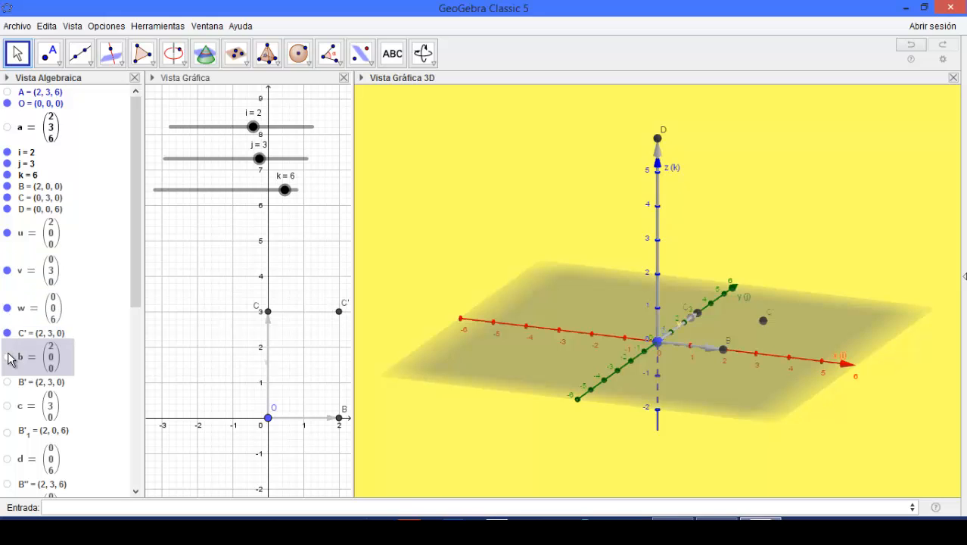
{"action": "left_click", "coordinate": [7, 357]}
{"action": "left_click", "coordinate": [7, 382]}
{"action": "left_click_drag", "start_coordinate": [133, 286], "coordinate": [151, 370]}
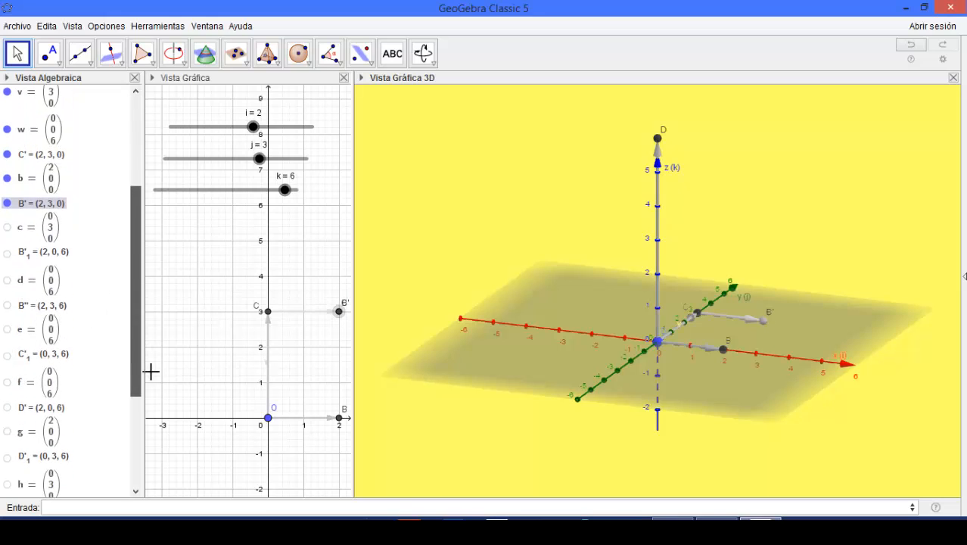
{"action": "left_click", "coordinate": [7, 225]}
Show the box's remaining vertical edges: vectors d, e and f with their endpoints B'₁, B'' and C'₁.
{"action": "left_click", "coordinate": [7, 250]}
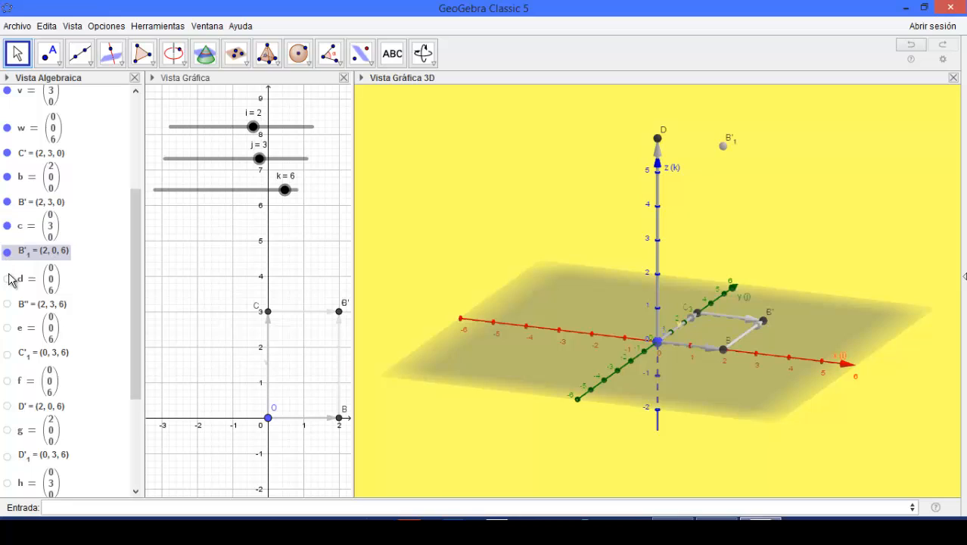
{"action": "left_click", "coordinate": [7, 278]}
{"action": "left_click", "coordinate": [7, 305]}
{"action": "left_click", "coordinate": [7, 328]}
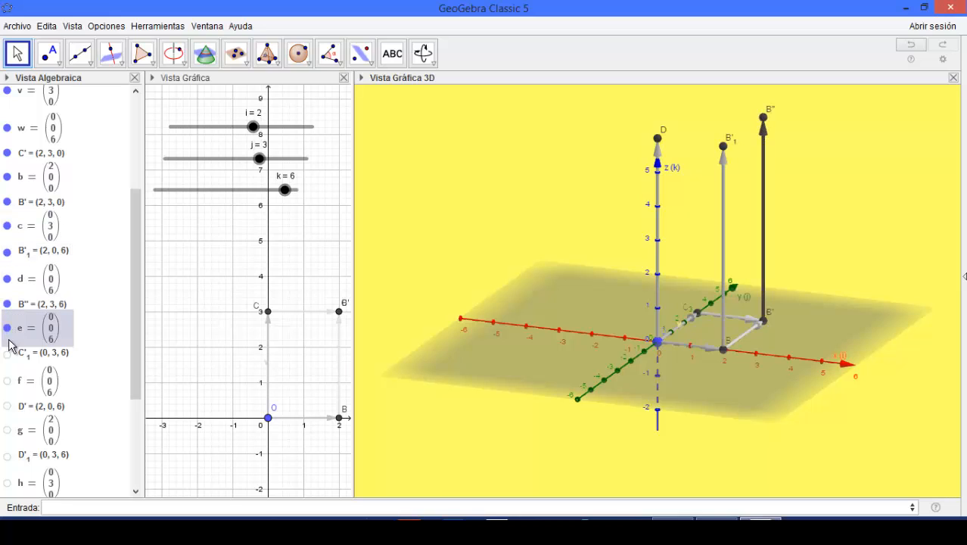
{"action": "left_click", "coordinate": [7, 353]}
{"action": "left_click", "coordinate": [7, 381]}
Show the box's top face: points D', D'₁, E and D'' with the vectors g, h, ℓ and m.
{"action": "left_click", "coordinate": [7, 407]}
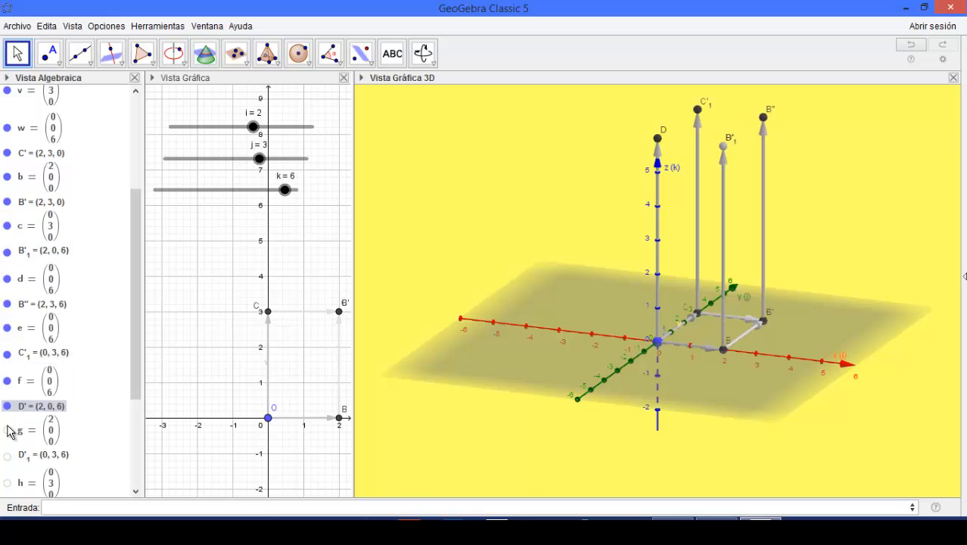
{"action": "left_click", "coordinate": [7, 430]}
{"action": "left_click", "coordinate": [7, 455]}
{"action": "left_click", "coordinate": [7, 483]}
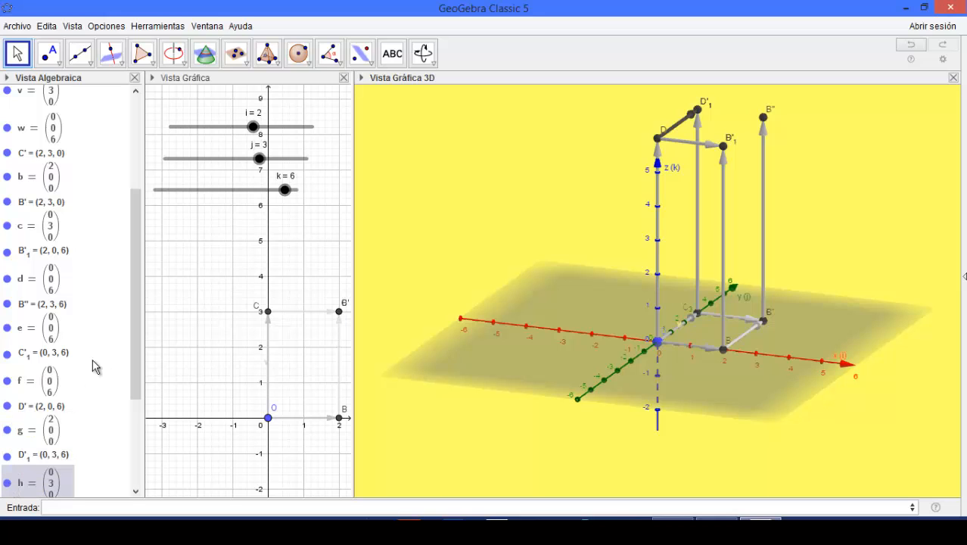
{"action": "left_click_drag", "start_coordinate": [134, 339], "coordinate": [135, 424]}
{"action": "left_click", "coordinate": [8, 341]}
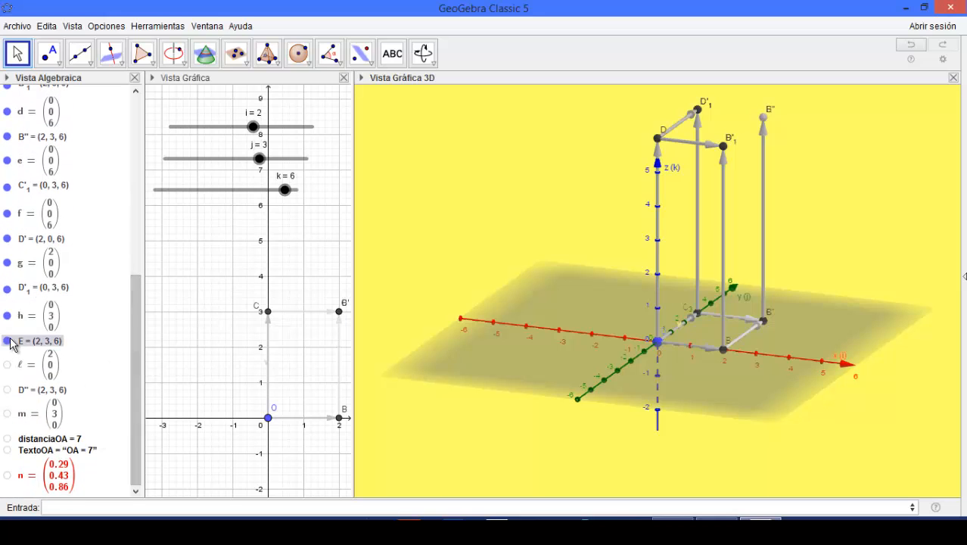
{"action": "left_click", "coordinate": [8, 365]}
{"action": "left_click", "coordinate": [8, 390]}
{"action": "left_click", "coordinate": [7, 414]}
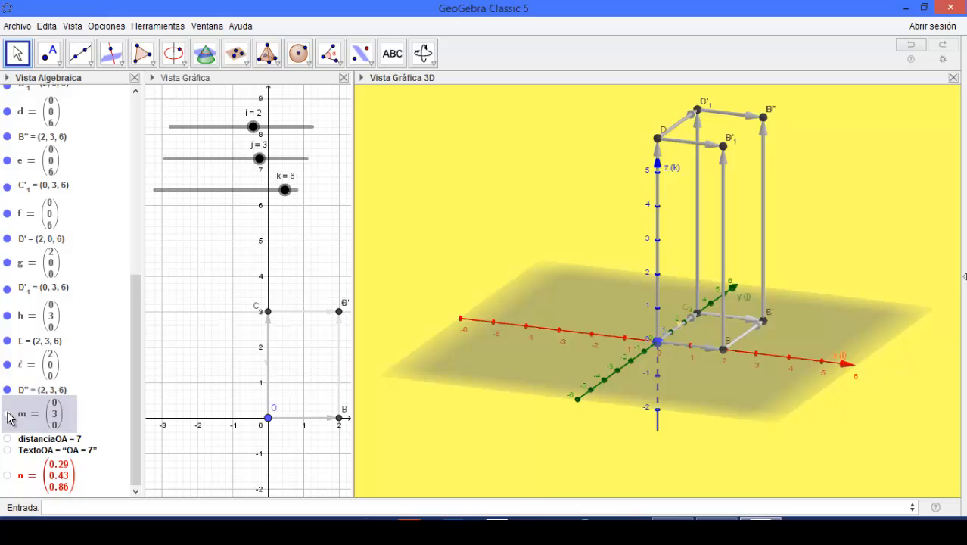
Set slider i to 1 and create a point with the slider-driven coordinates (i,j,k).
{"action": "left_click_drag", "start_coordinate": [131, 381], "coordinate": [126, 234]}
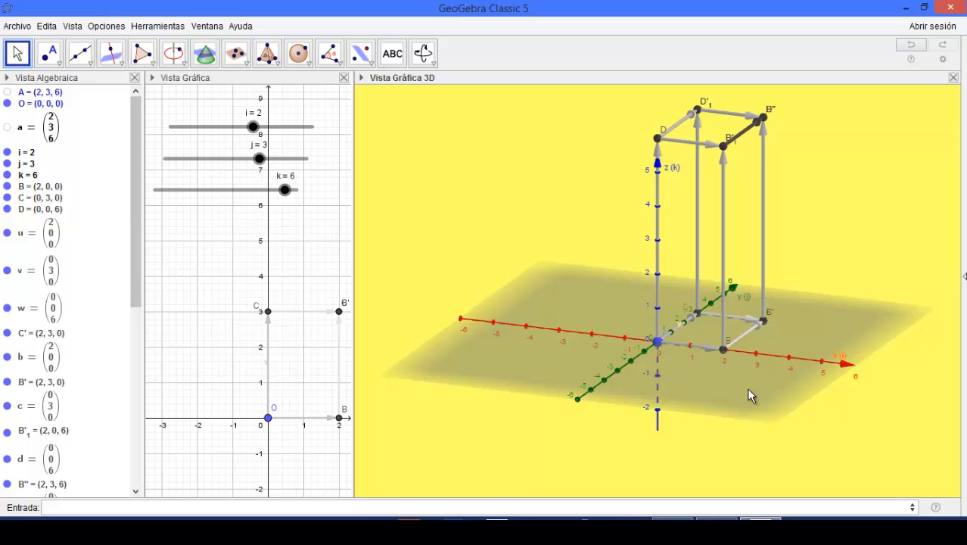
{"action": "mouse_move", "coordinate": [749, 391]}
{"action": "left_mouse_down"}
{"action": "mouse_move", "coordinate": [706, 393]}
{"action": "mouse_move", "coordinate": [752, 393]}
{"action": "left_mouse_up"}
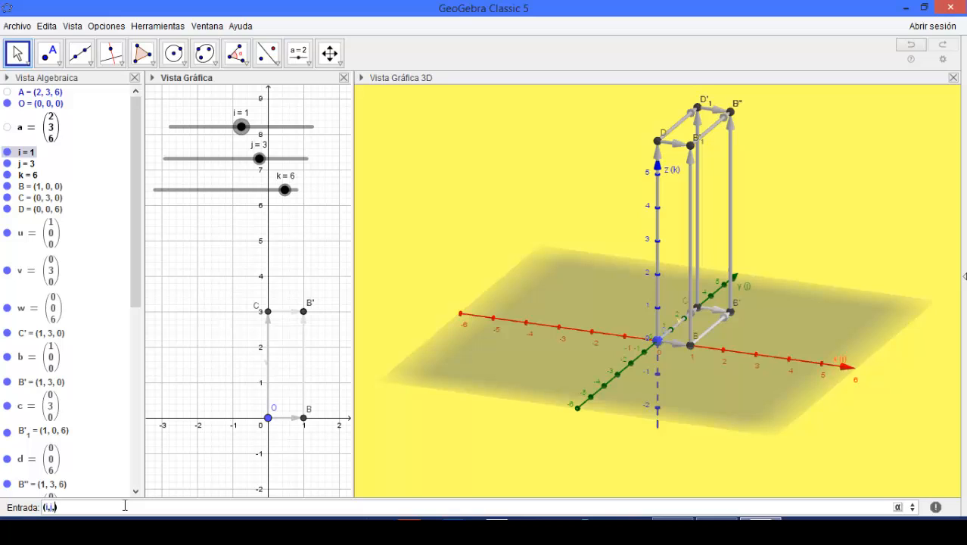
{"action": "key", "text": "Return"}
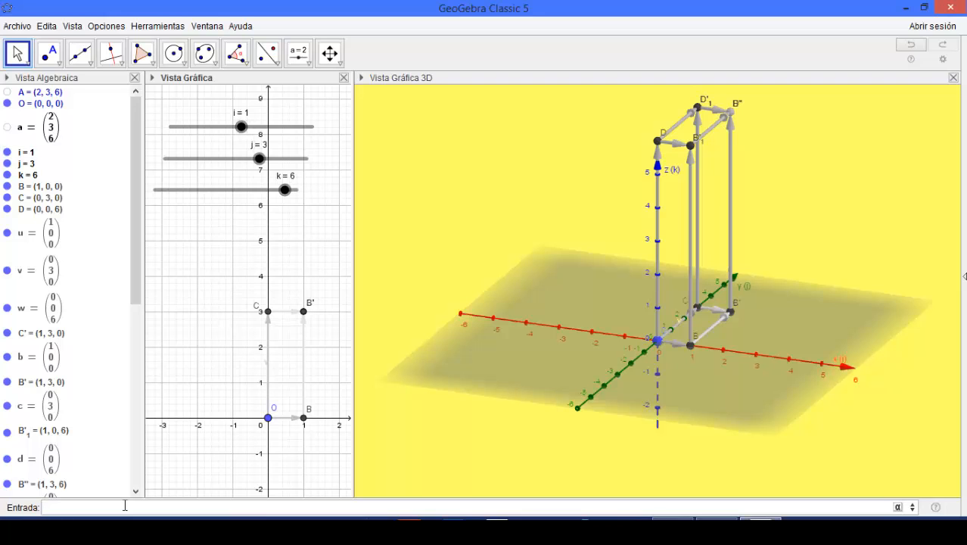
Create a vector from the origin to the box's far corner with the command Vector(O, E).
{"action": "left_click_drag", "start_coordinate": [131, 162], "coordinate": [120, 411]}
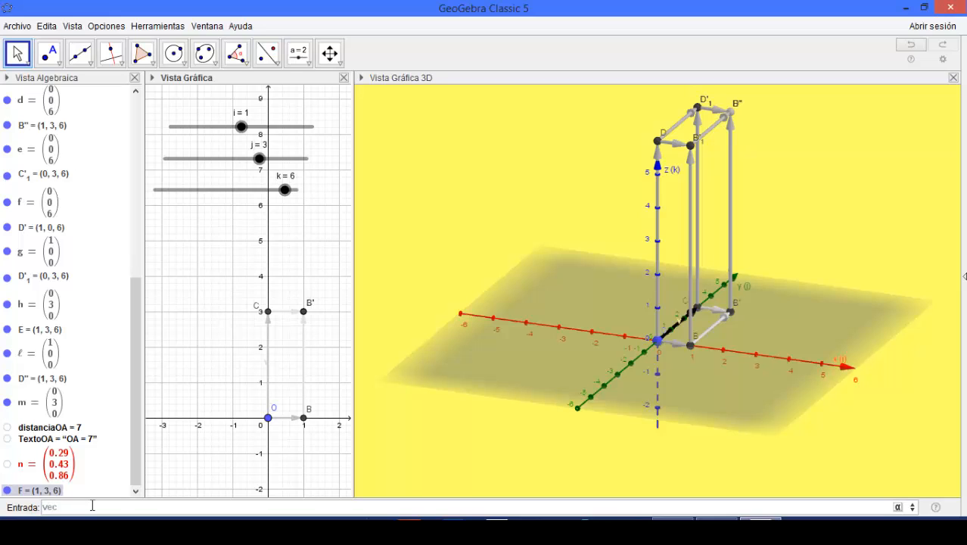
{"action": "type", "text": "tor"}
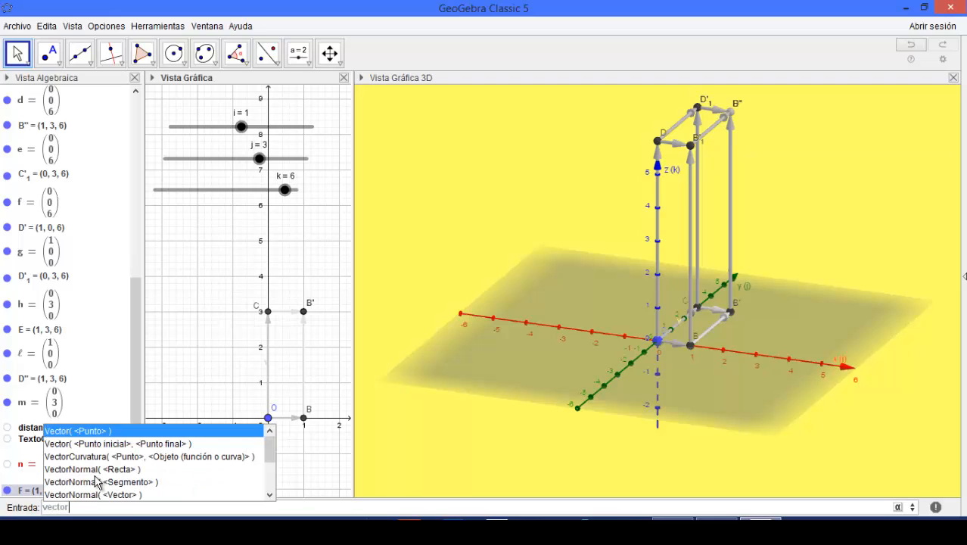
{"action": "left_click", "coordinate": [103, 445]}
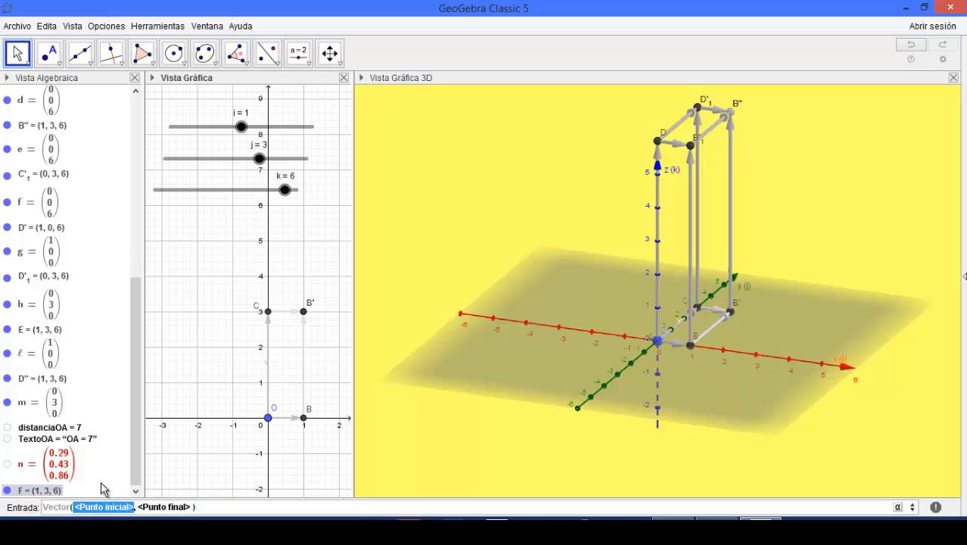
{"action": "type", "text": "O"}
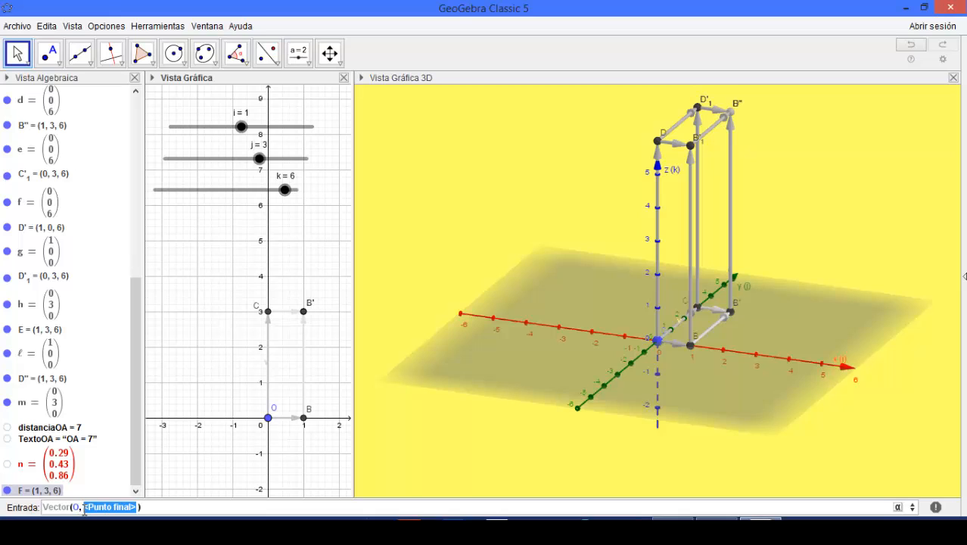
{"action": "type", "text": "E"}
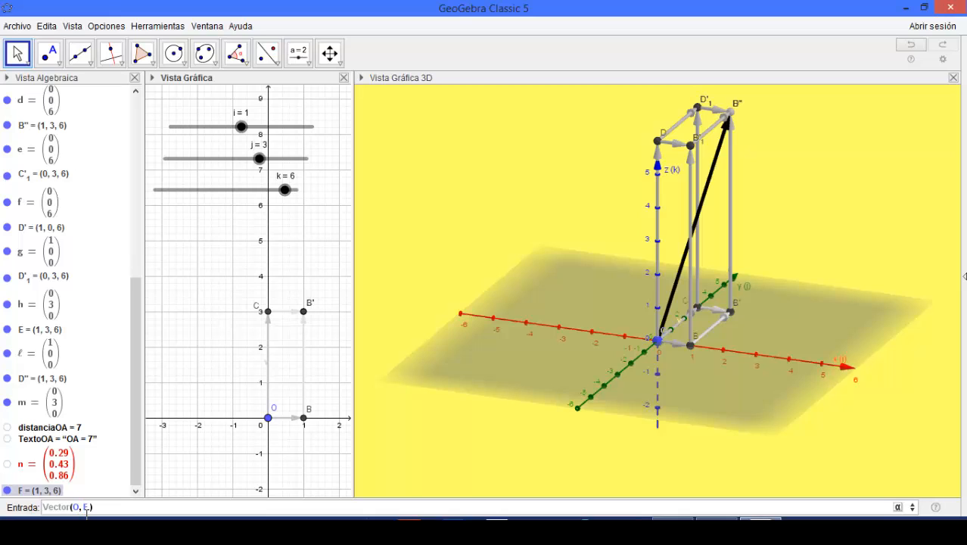
{"action": "key", "text": "Return"}
Test the construction by setting slider i to 3, j to 4 and k to -2.
{"action": "left_click_drag", "start_coordinate": [708, 345], "coordinate": [695, 379]}
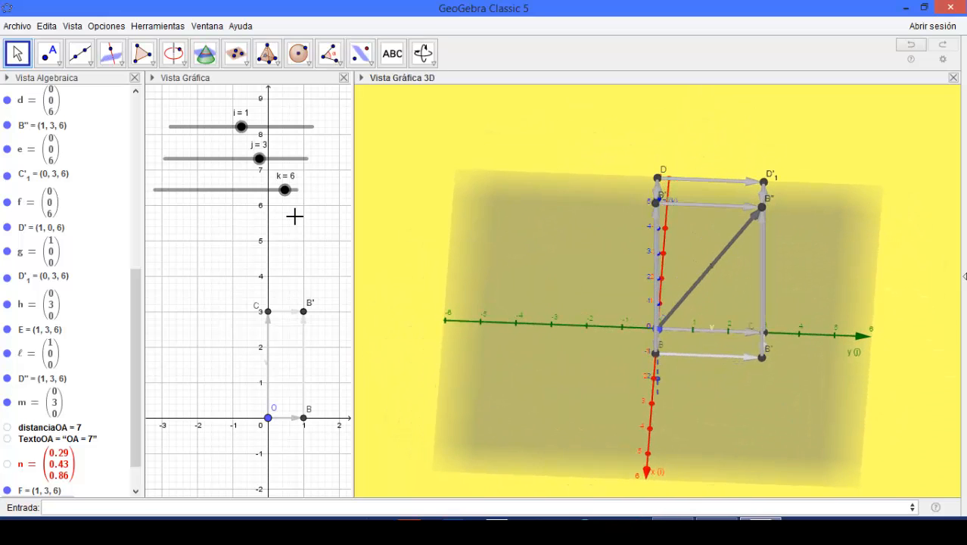
{"action": "left_click", "coordinate": [241, 127]}
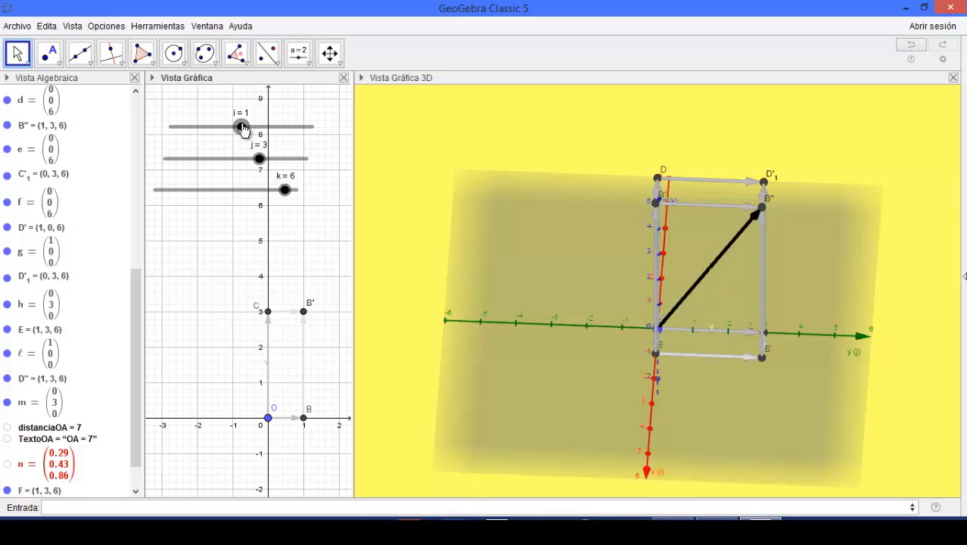
{"action": "left_click_drag", "start_coordinate": [243, 129], "coordinate": [265, 130]}
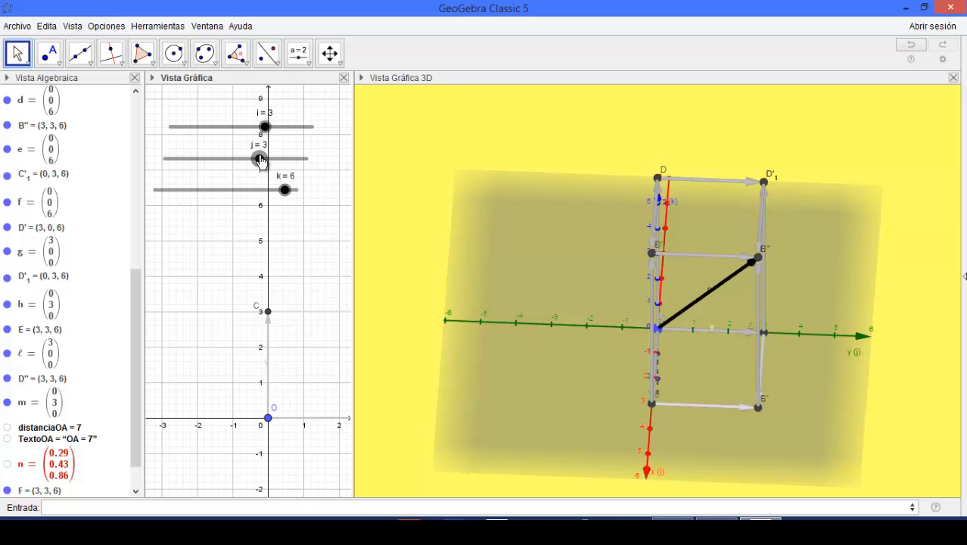
{"action": "left_click_drag", "start_coordinate": [260, 159], "coordinate": [270, 161]}
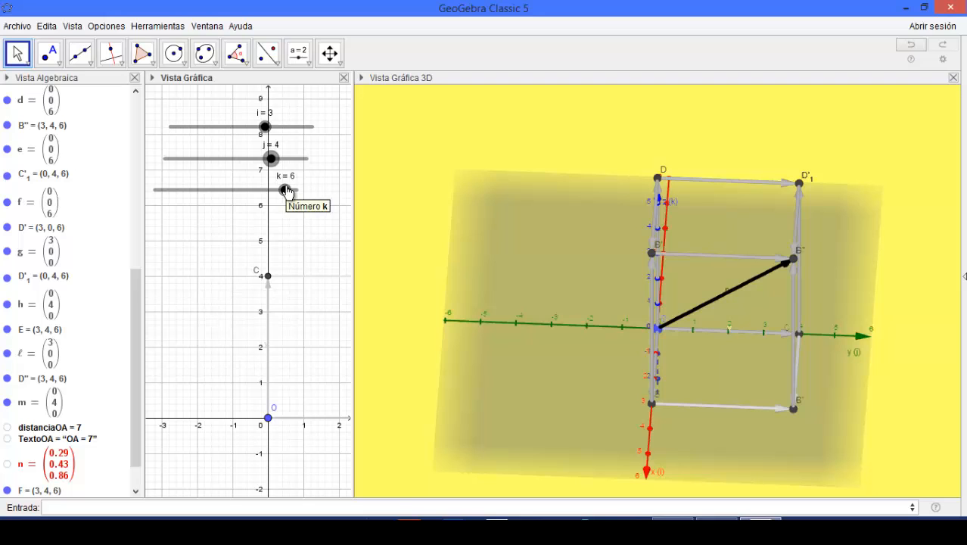
{"action": "left_click_drag", "start_coordinate": [286, 191], "coordinate": [194, 198]}
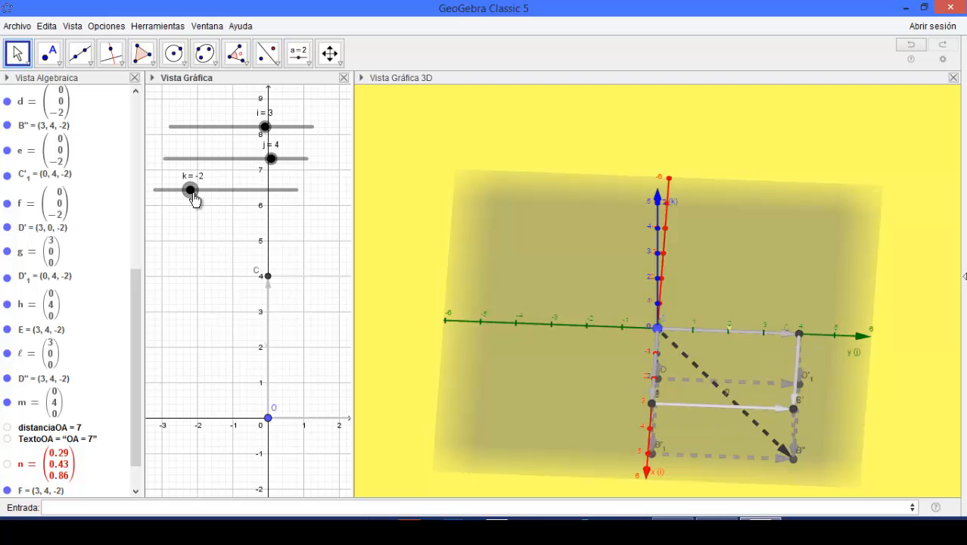
Set slider i to 6, j to 2 and k to 5 to reshape the box and its diagonal vector.
{"action": "mouse_move", "coordinate": [645, 360]}
{"action": "right_mouse_down"}
{"action": "mouse_move", "coordinate": [634, 324]}
{"action": "mouse_move", "coordinate": [636, 341]}
{"action": "mouse_move", "coordinate": [562, 332]}
{"action": "mouse_move", "coordinate": [616, 330]}
{"action": "mouse_move", "coordinate": [638, 338]}
{"action": "mouse_move", "coordinate": [656, 362]}
{"action": "right_mouse_up"}
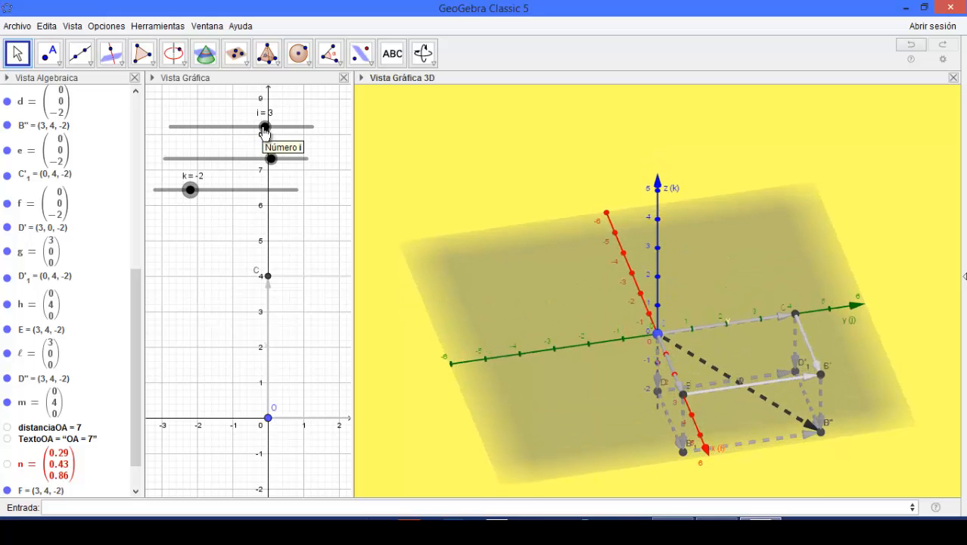
{"action": "left_click_drag", "start_coordinate": [264, 131], "coordinate": [248, 163]}
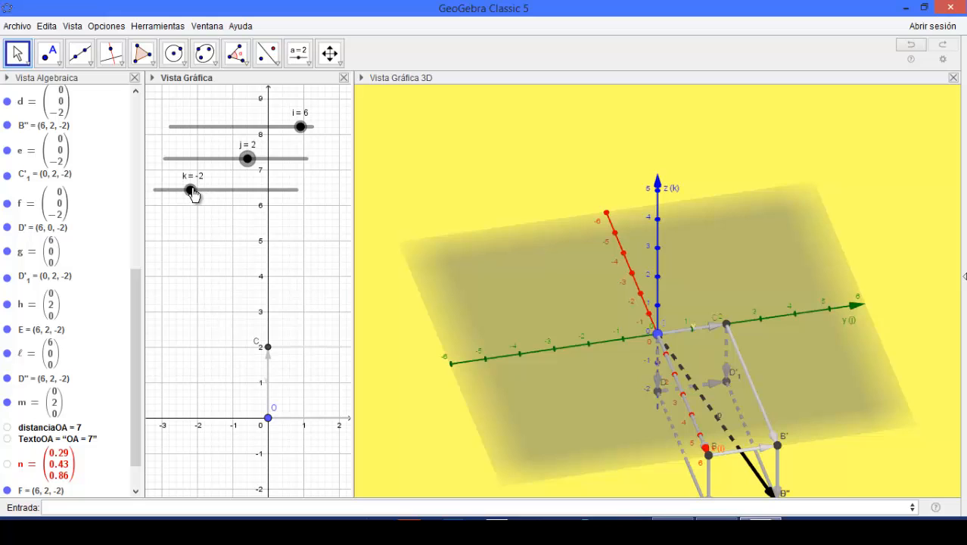
{"action": "left_click_drag", "start_coordinate": [193, 194], "coordinate": [274, 193]}
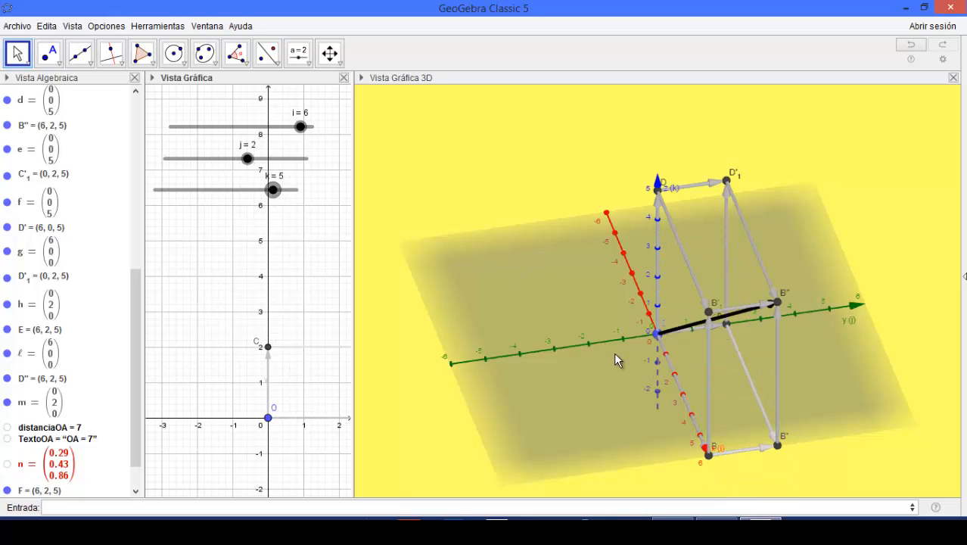
Set slider i to -4, j to -2 and k to -5 to test the vector with negative components.
{"action": "left_click_drag", "start_coordinate": [615, 359], "coordinate": [729, 340]}
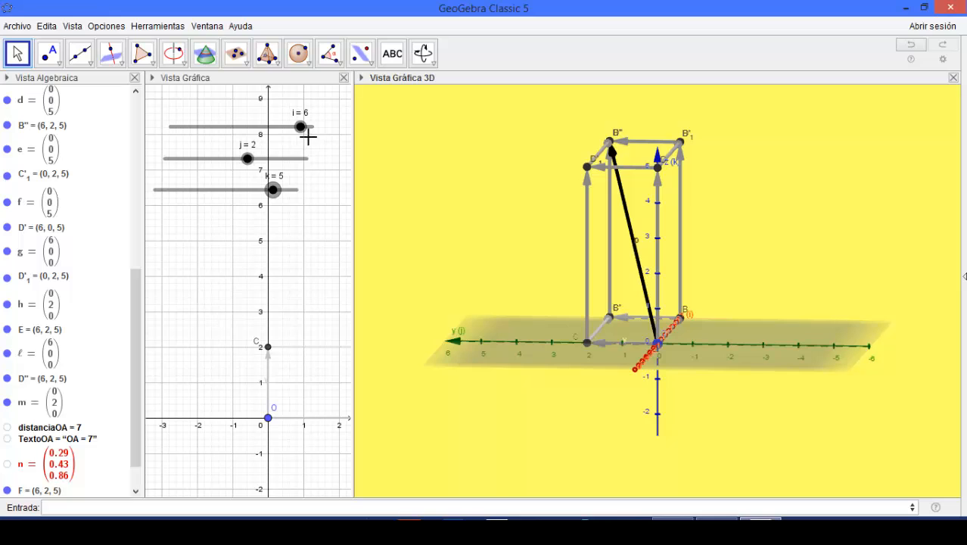
{"action": "left_click_drag", "start_coordinate": [301, 128], "coordinate": [183, 135]}
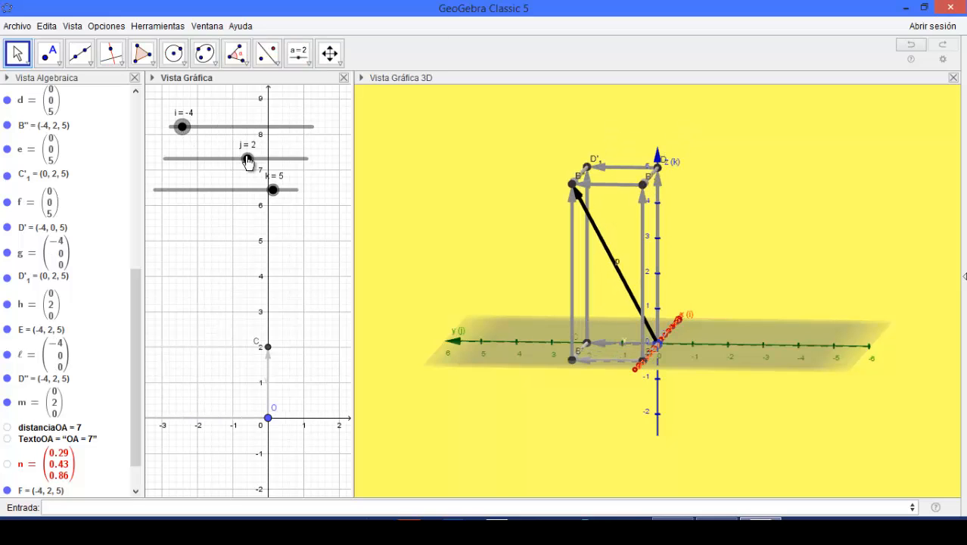
{"action": "left_click_drag", "start_coordinate": [237, 165], "coordinate": [201, 162]}
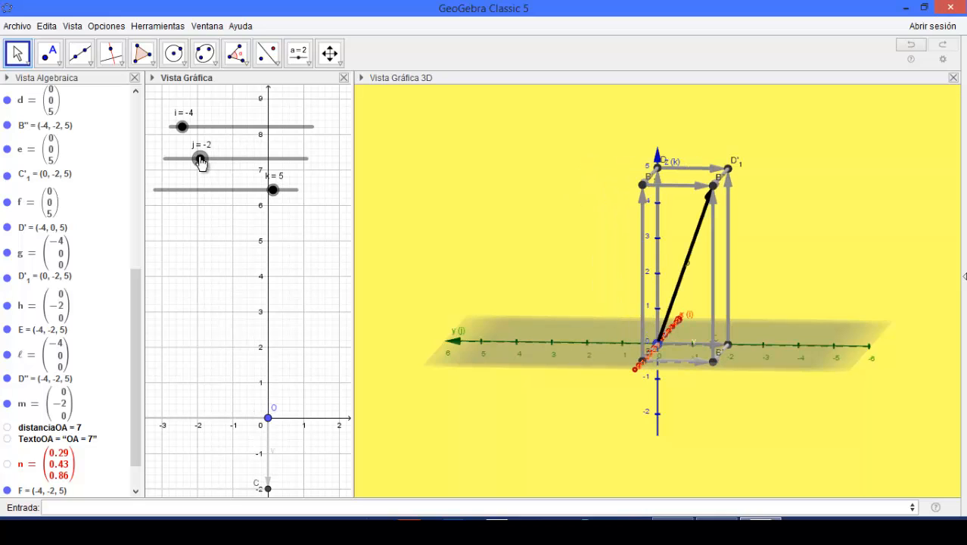
{"action": "left_click_drag", "start_coordinate": [274, 195], "coordinate": [148, 191]}
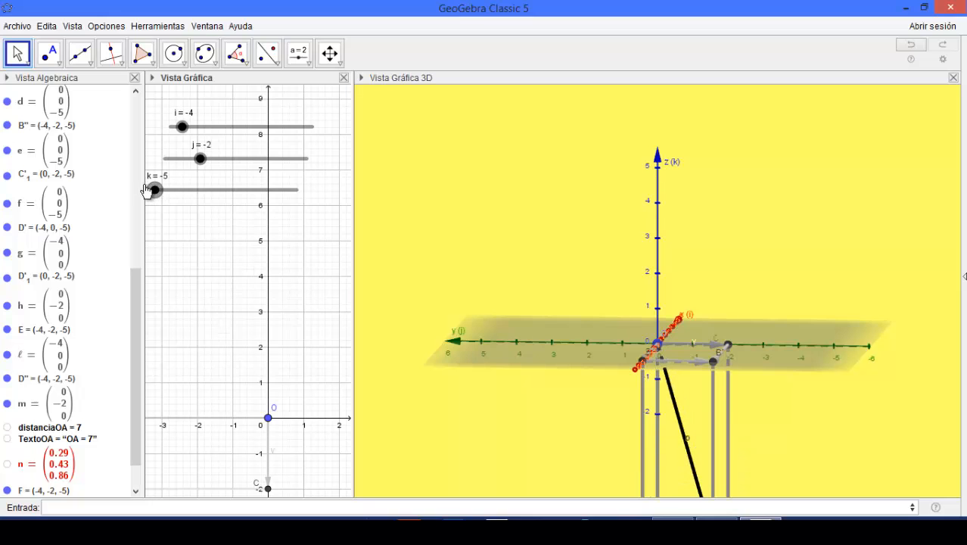
Inspect the box from other angles and set slider k to 4.
{"action": "left_click_drag", "start_coordinate": [603, 414], "coordinate": [655, 405]}
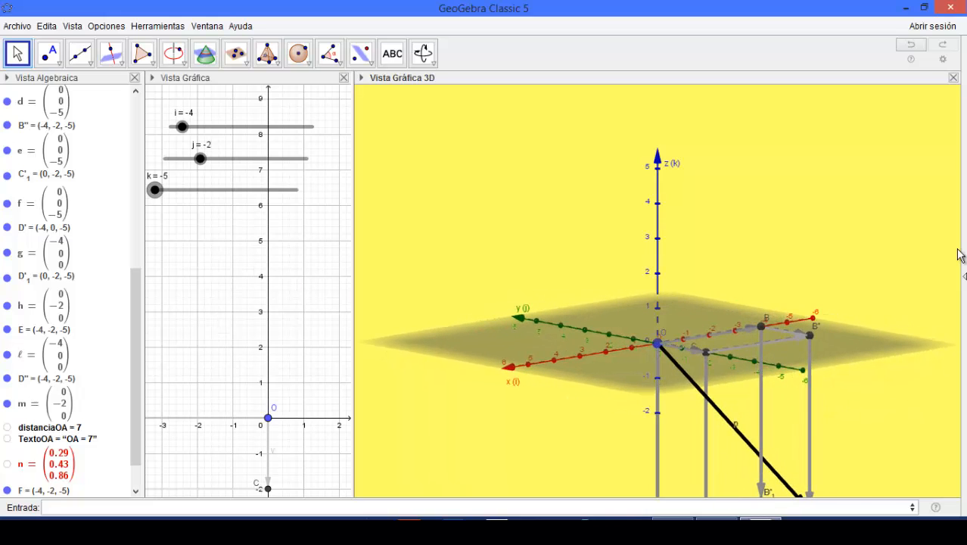
{"action": "left_click_drag", "start_coordinate": [870, 415], "coordinate": [707, 363]}
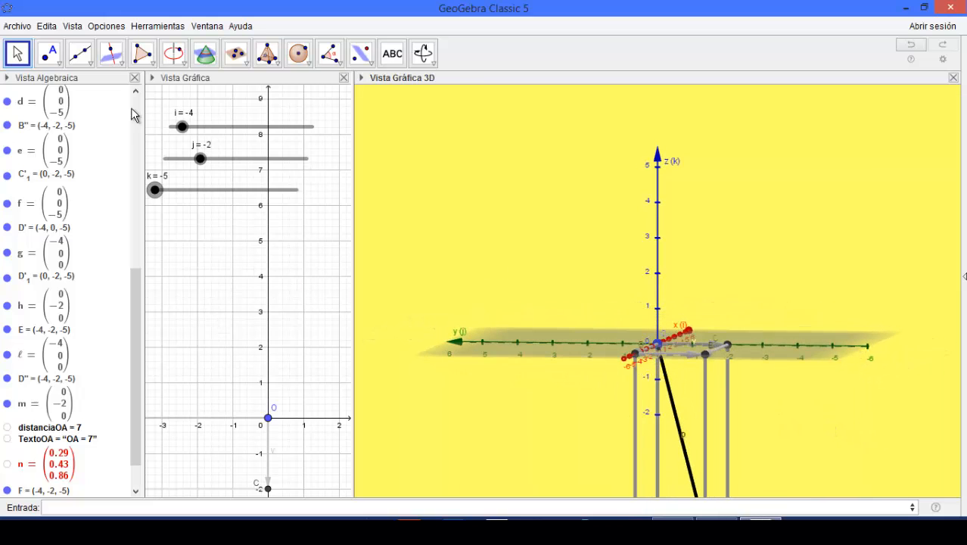
{"action": "left_click_drag", "start_coordinate": [160, 194], "coordinate": [263, 194]}
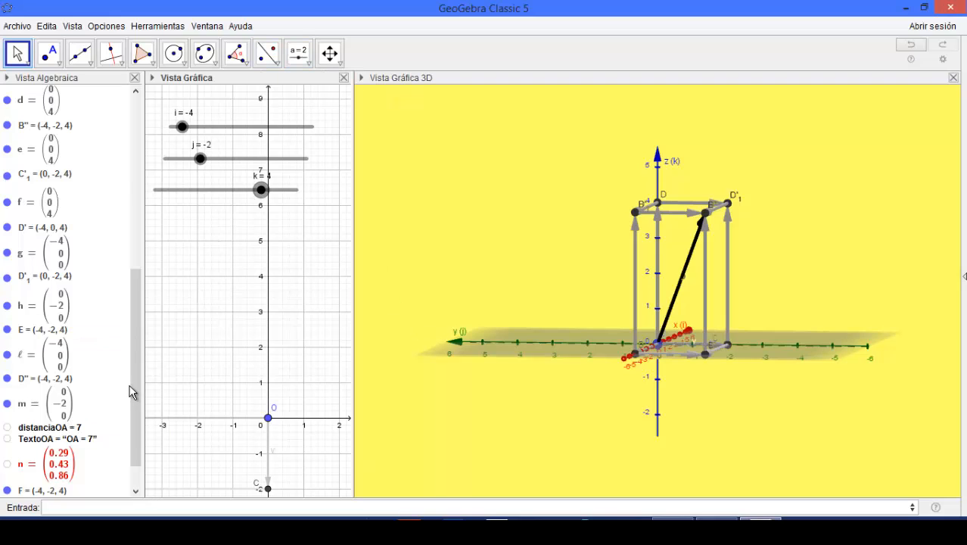
Compute the length of the diagonal vector p with the Longitud command.
{"action": "scroll", "coordinate": [133, 385], "scroll_direction": "down", "scroll_amount": 2}
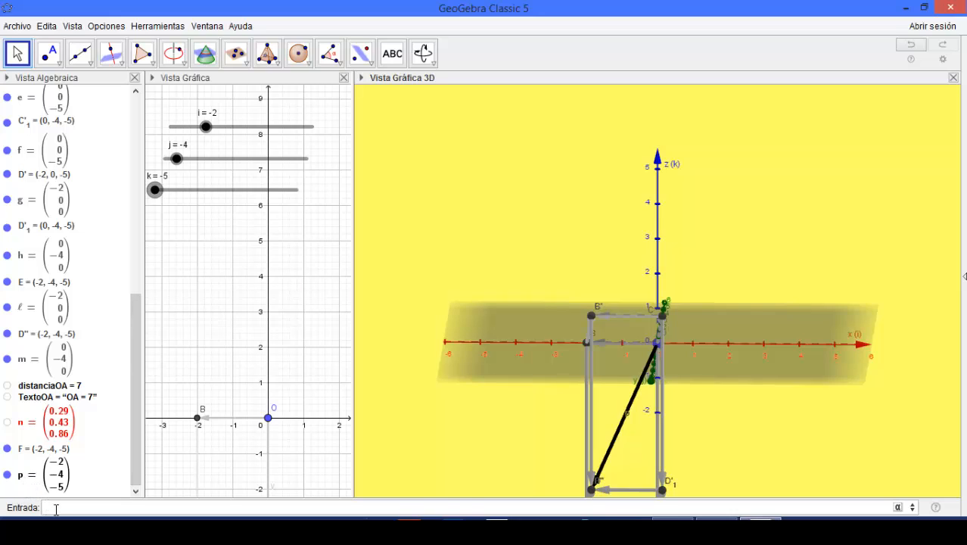
{"action": "type", "text": "ngitud"}
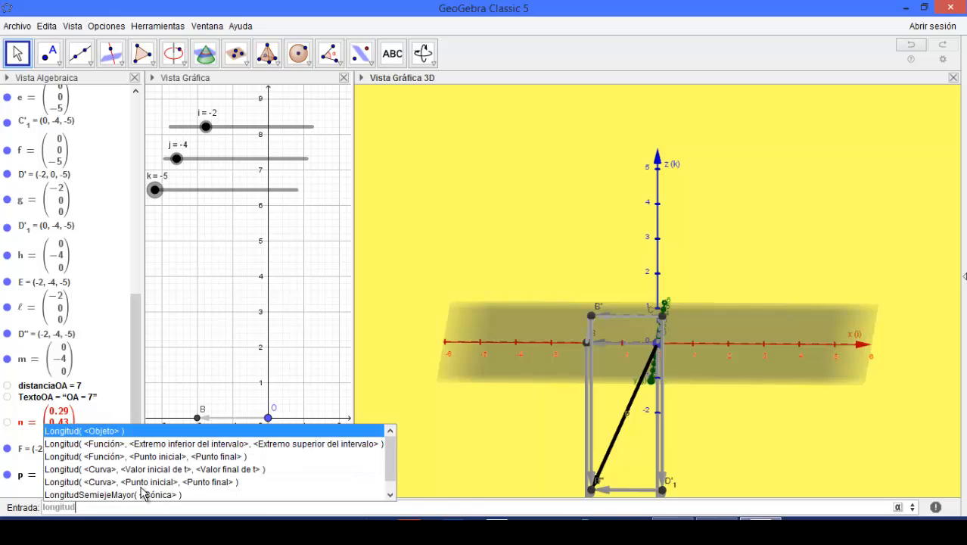
{"action": "left_click_drag", "start_coordinate": [392, 452], "coordinate": [394, 477]}
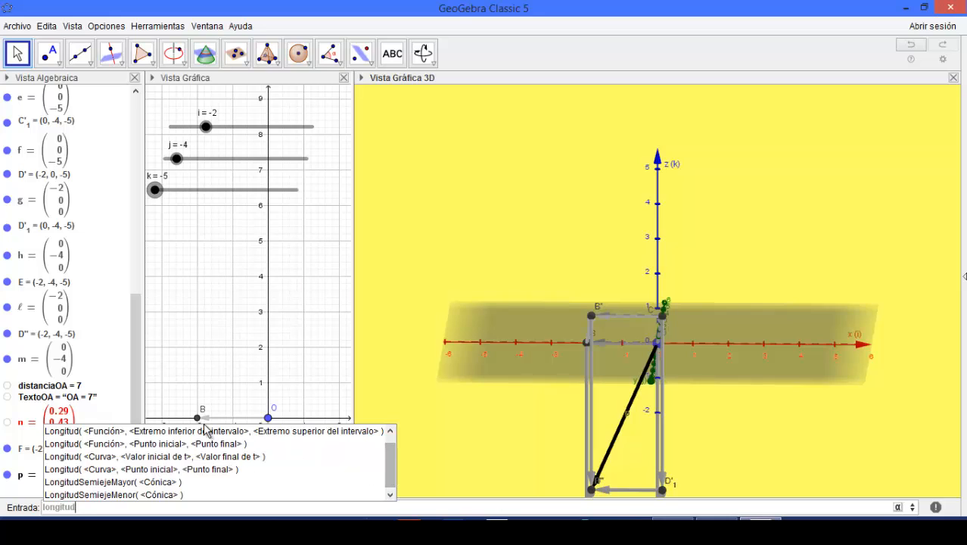
{"action": "left_click_drag", "start_coordinate": [386, 477], "coordinate": [389, 451]}
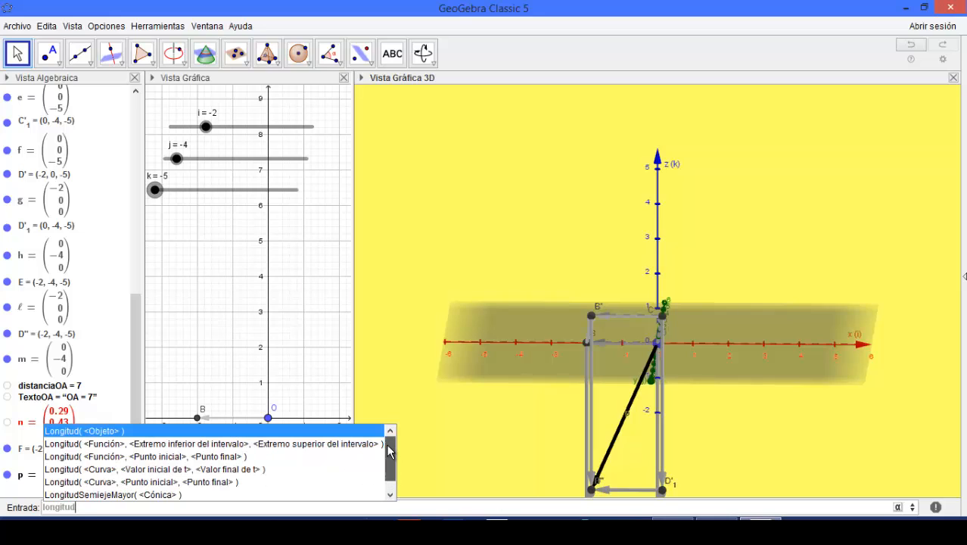
{"action": "left_click", "coordinate": [90, 433]}
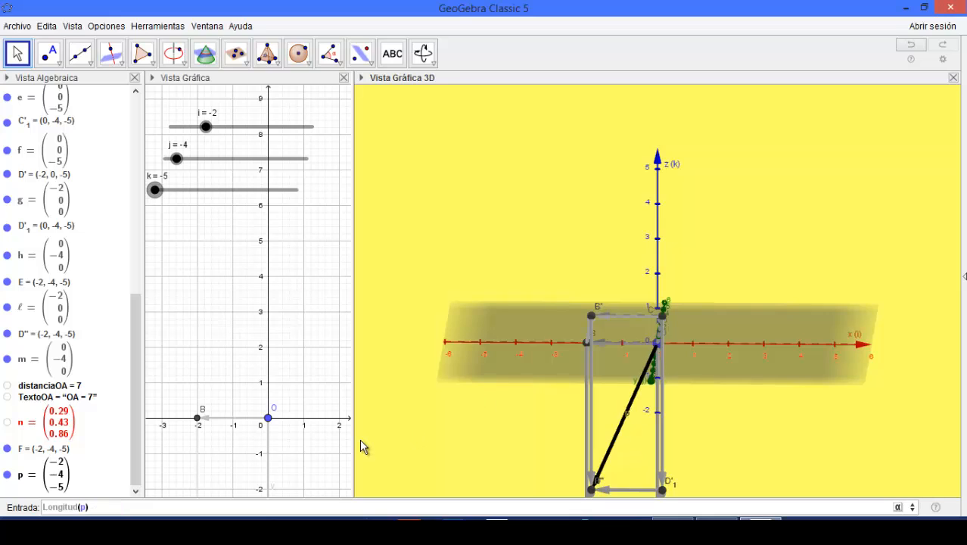
{"action": "key", "text": "Return"}
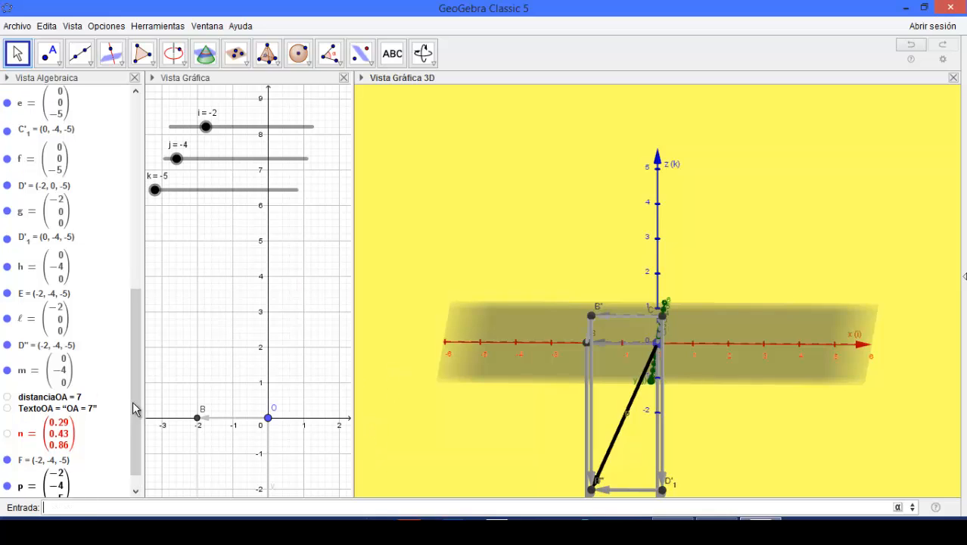
{"action": "left_click_drag", "start_coordinate": [139, 404], "coordinate": [139, 441]}
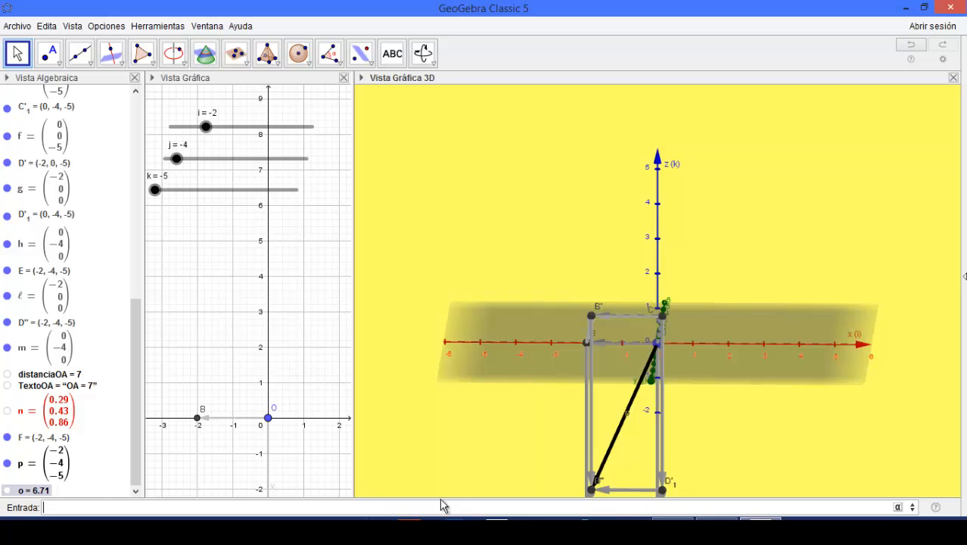
Test the computed length by setting slider k to 4, j to 3 and i to 5.
{"action": "left_click_drag", "start_coordinate": [647, 454], "coordinate": [678, 457]}
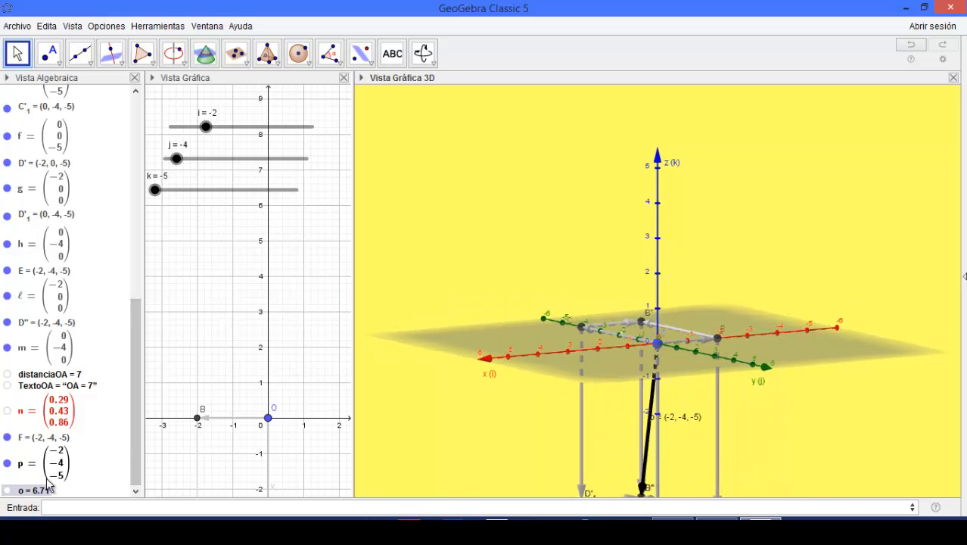
{"action": "left_click_drag", "start_coordinate": [154, 192], "coordinate": [262, 199]}
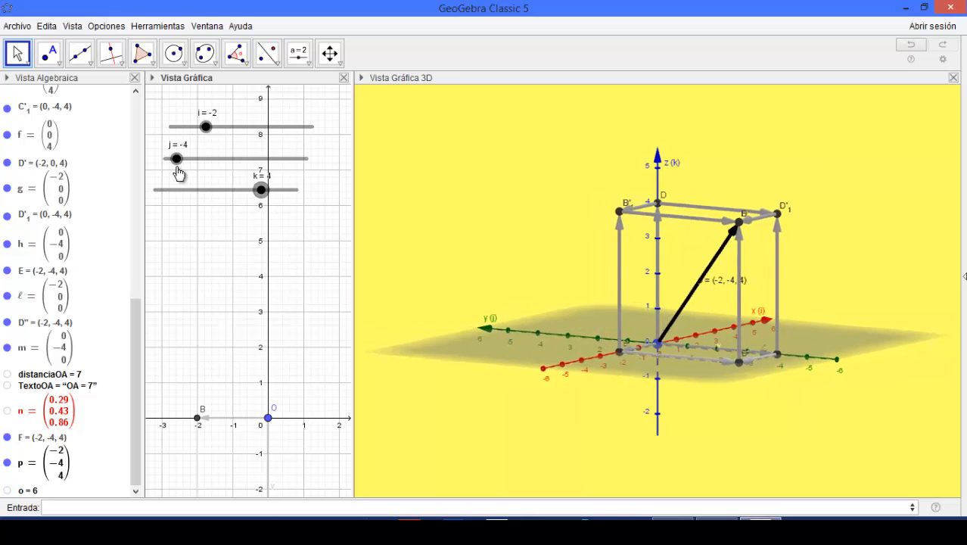
{"action": "left_click_drag", "start_coordinate": [180, 160], "coordinate": [259, 170]}
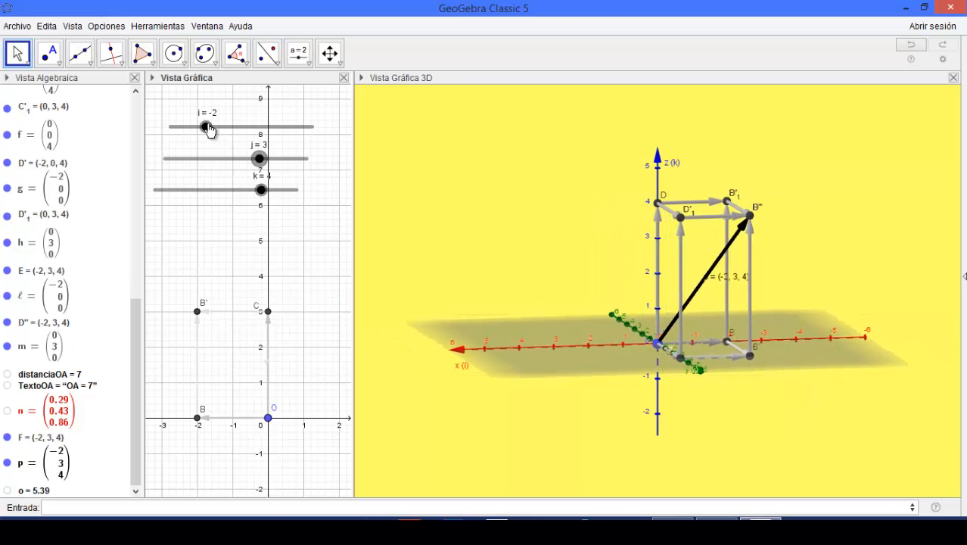
{"action": "left_click_drag", "start_coordinate": [207, 126], "coordinate": [291, 147]}
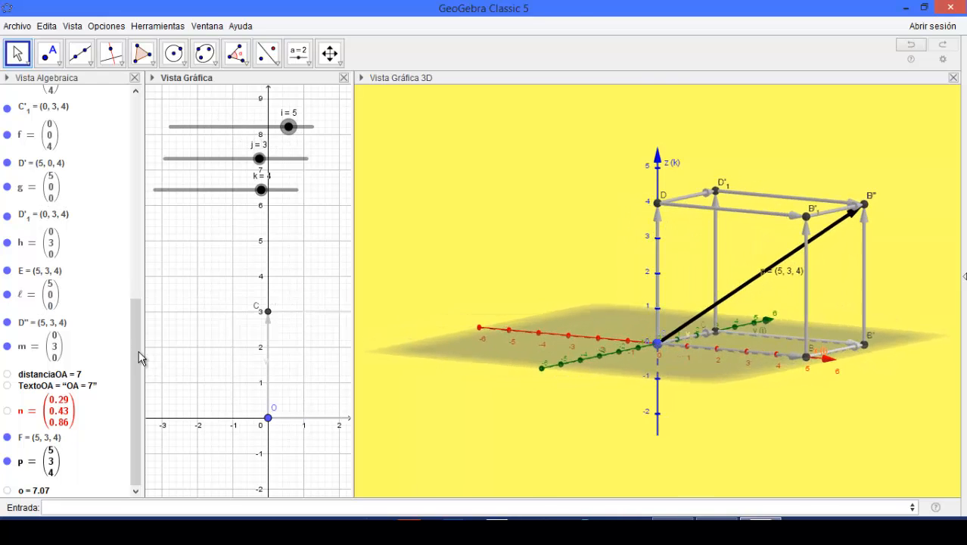
Create the unit vector of p with the VectorUnitario command.
{"action": "left_click", "coordinate": [90, 508]}
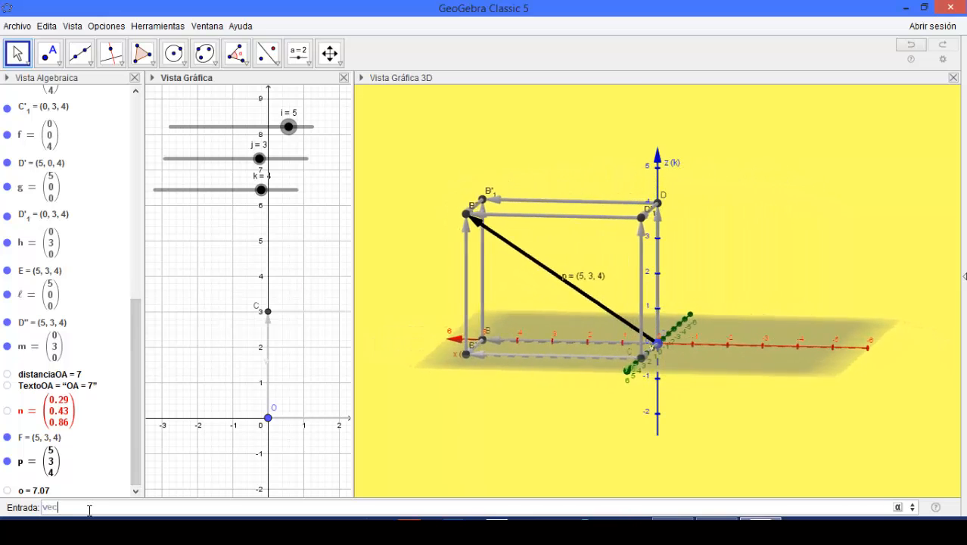
{"action": "type", "text": "vector"}
{"action": "key", "text": "BackSpace"}
{"action": "type", "text": "unitar"}
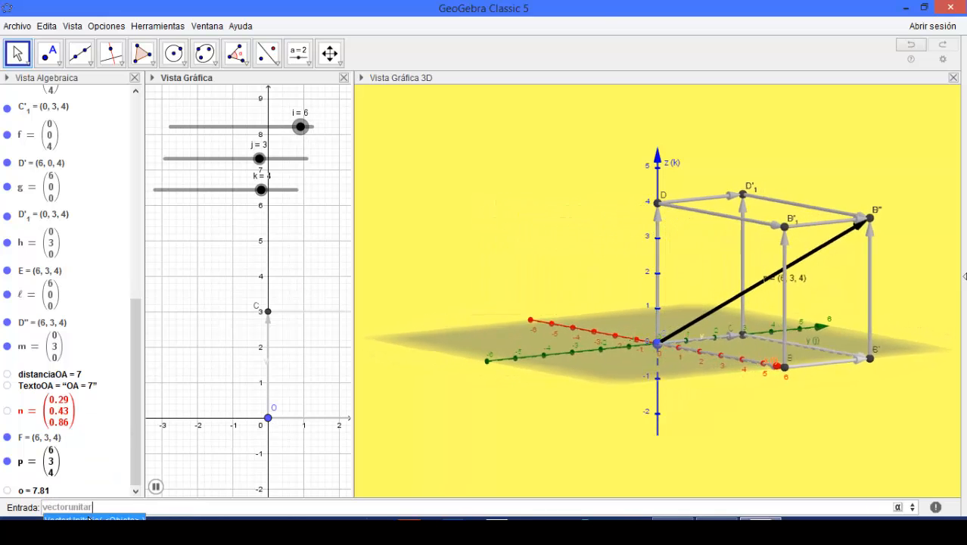
{"action": "key", "text": "Return"}
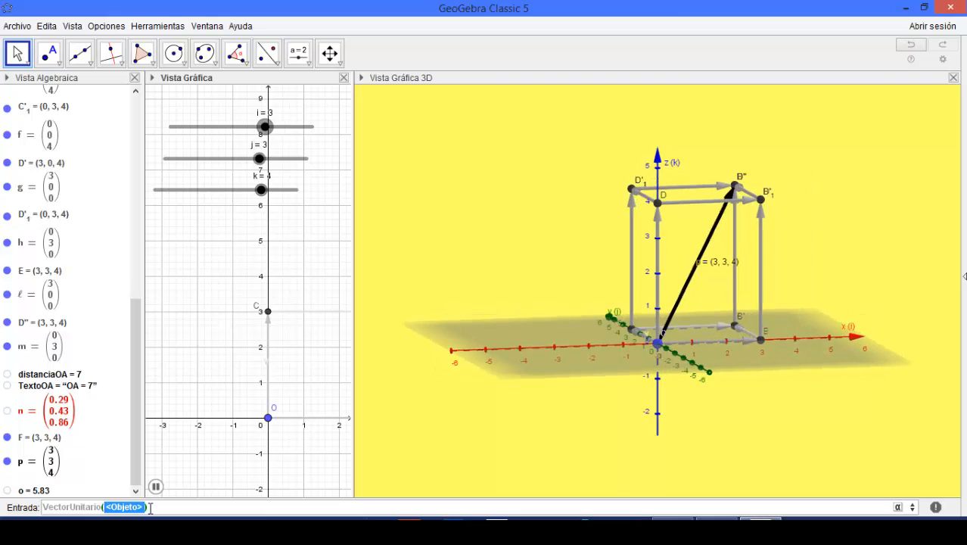
{"action": "type", "text": "p"}
{"action": "key", "text": "Return"}
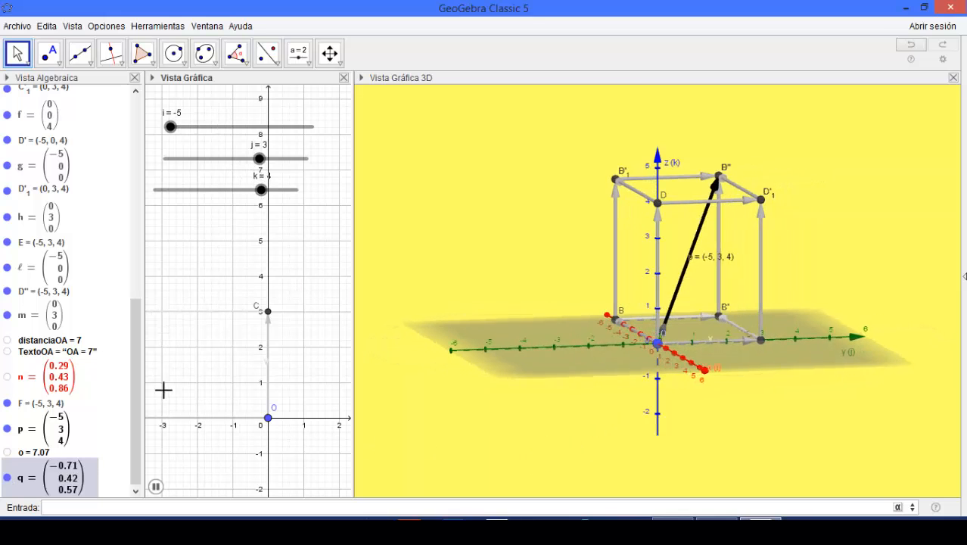
Pause the slider animation and colour the new unit vector at the origin red.
{"action": "left_click", "coordinate": [157, 488]}
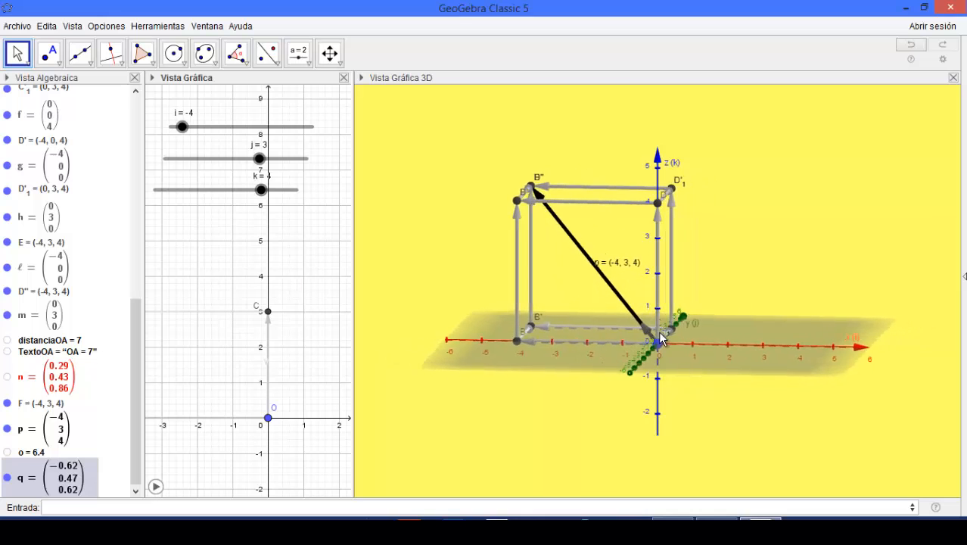
{"action": "left_click", "coordinate": [642, 340]}
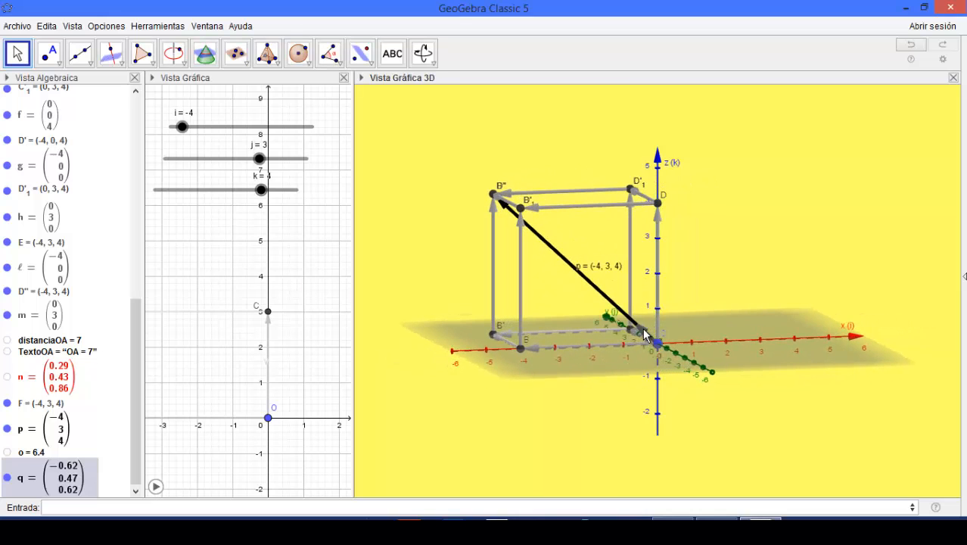
{"action": "right_click", "coordinate": [644, 334]}
{"action": "left_click", "coordinate": [681, 480]}
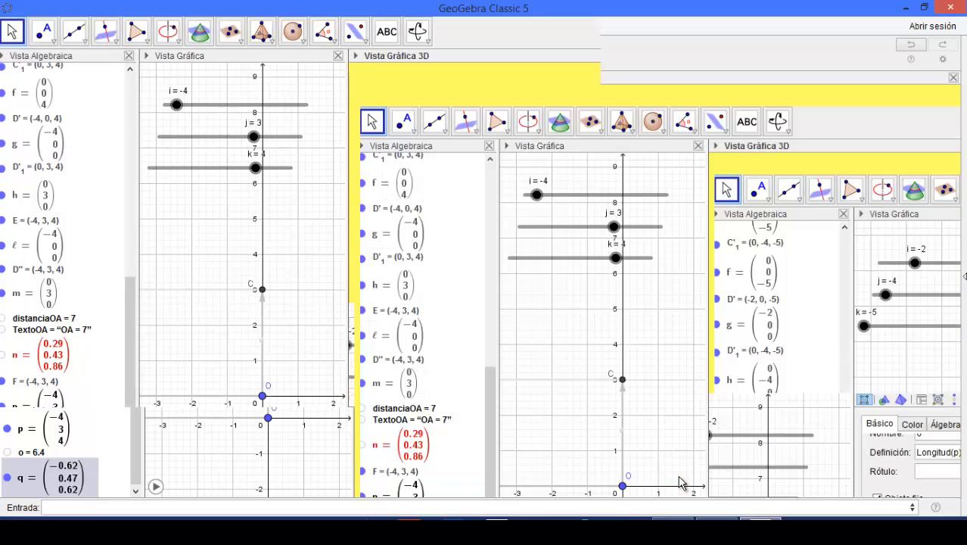
{"action": "left_click", "coordinate": [410, 118]}
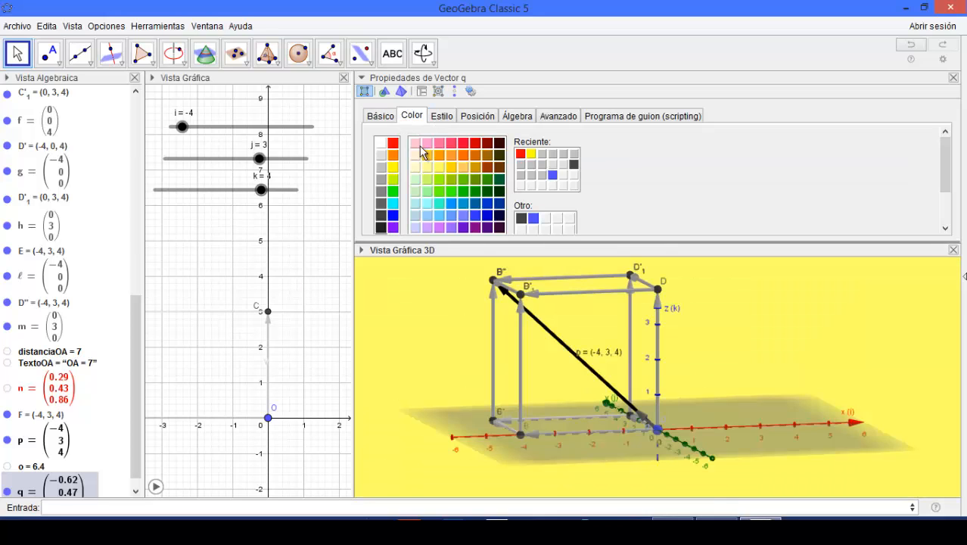
{"action": "left_click", "coordinate": [393, 143]}
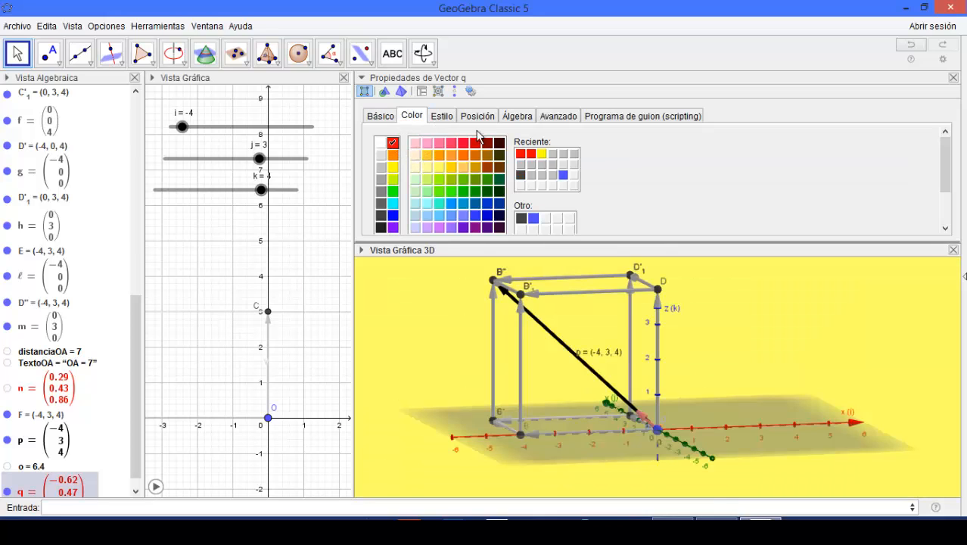
{"action": "left_click", "coordinate": [953, 78]}
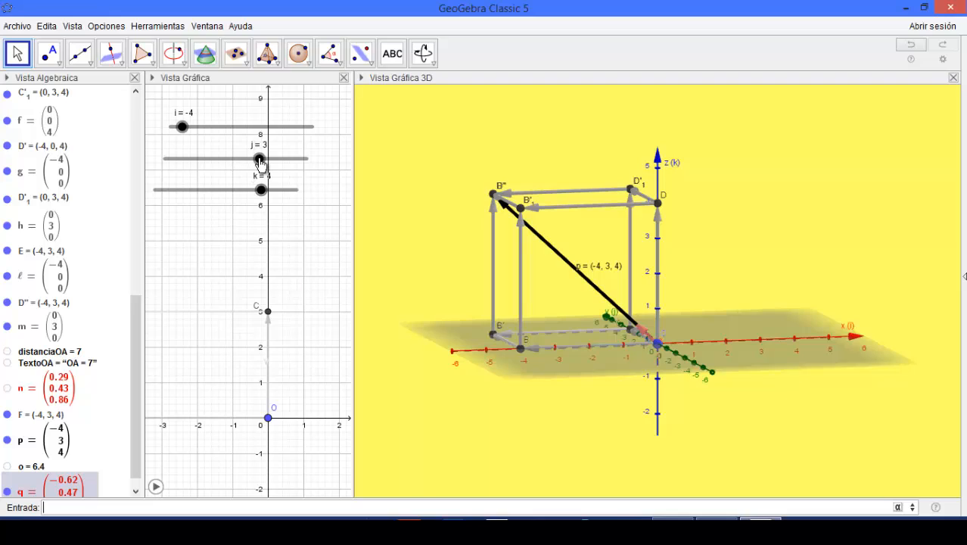
Test the red unit vector by setting slider j to 0, i to 4, and finally j to 6.
{"action": "left_click_drag", "start_coordinate": [259, 161], "coordinate": [224, 159]}
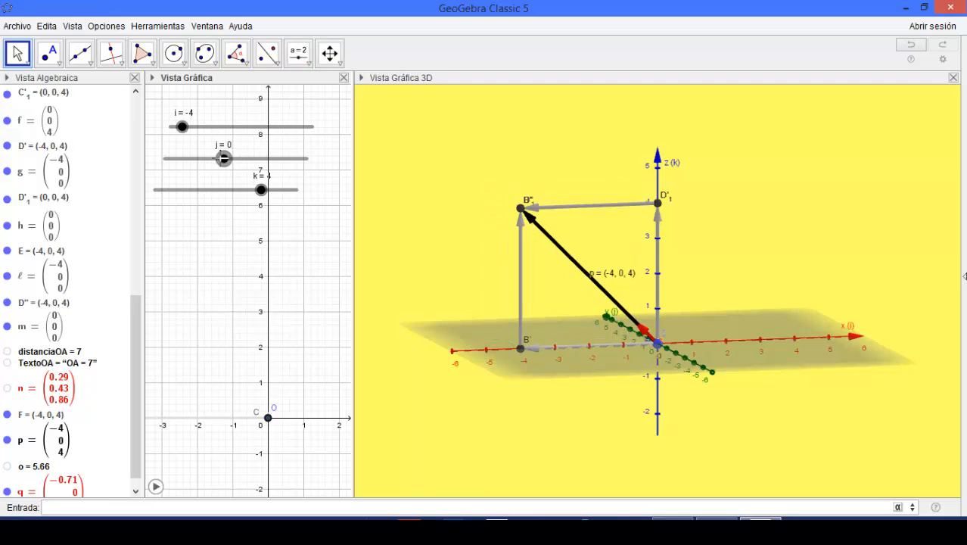
{"action": "left_click", "coordinate": [156, 487]}
{"action": "left_click_drag", "start_coordinate": [244, 138], "coordinate": [280, 138]}
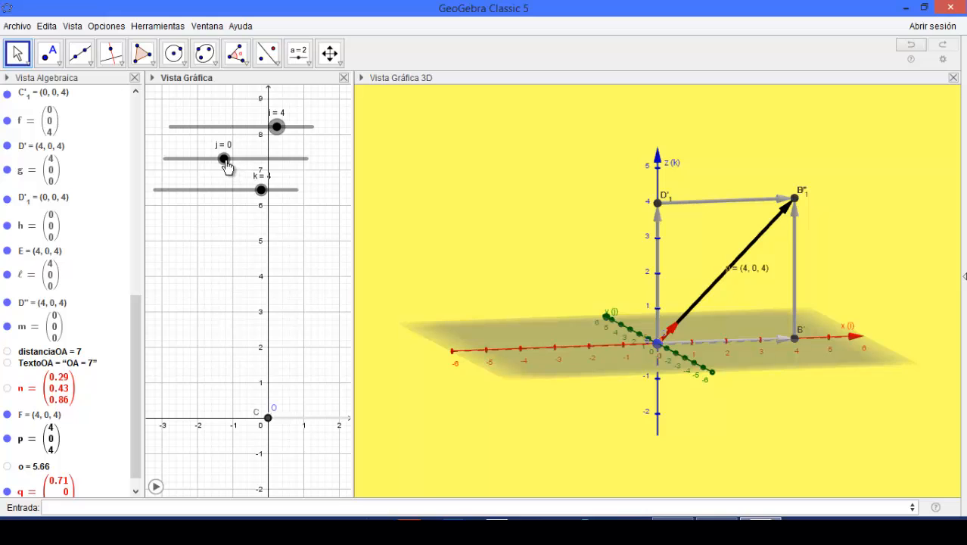
{"action": "left_click_drag", "start_coordinate": [225, 159], "coordinate": [300, 170]}
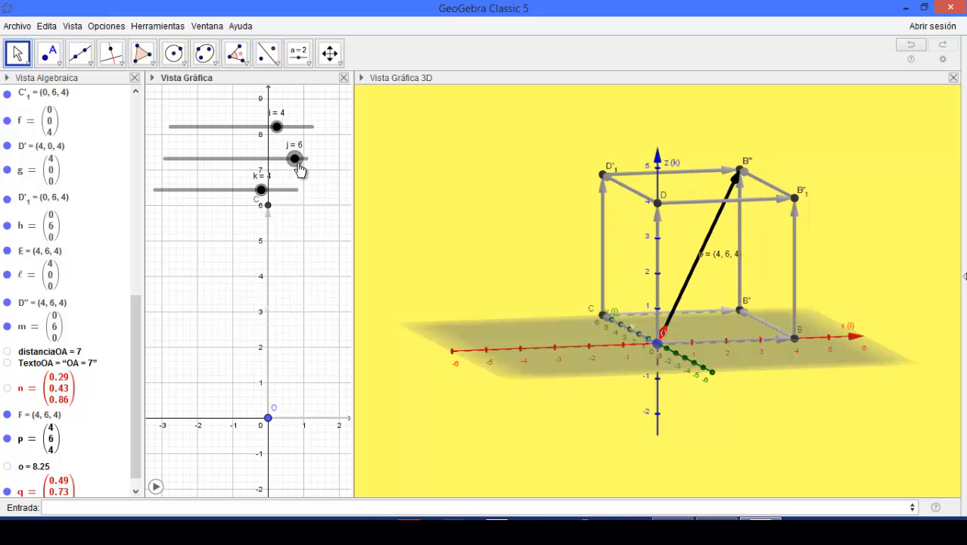